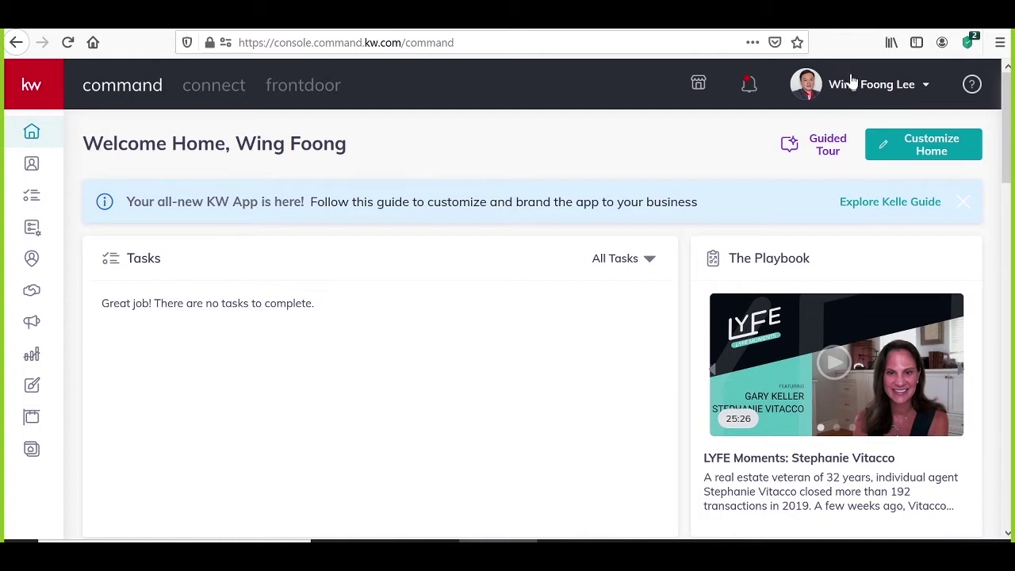
# Open the account settings and review the connected and available applications, including the Productivity and Marketing Automation sections.
pyautogui.click(894, 90)
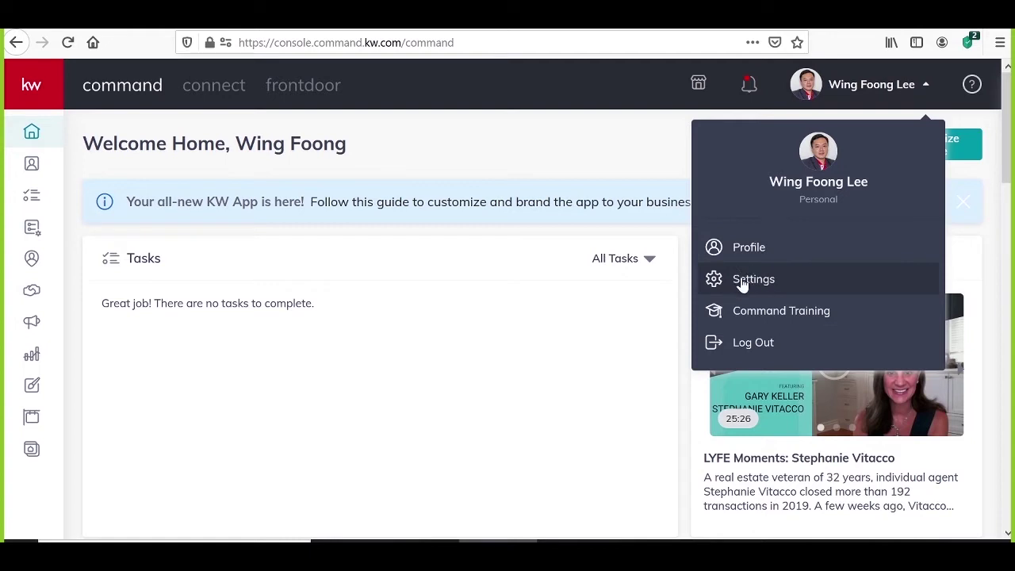
pyautogui.click(776, 279)
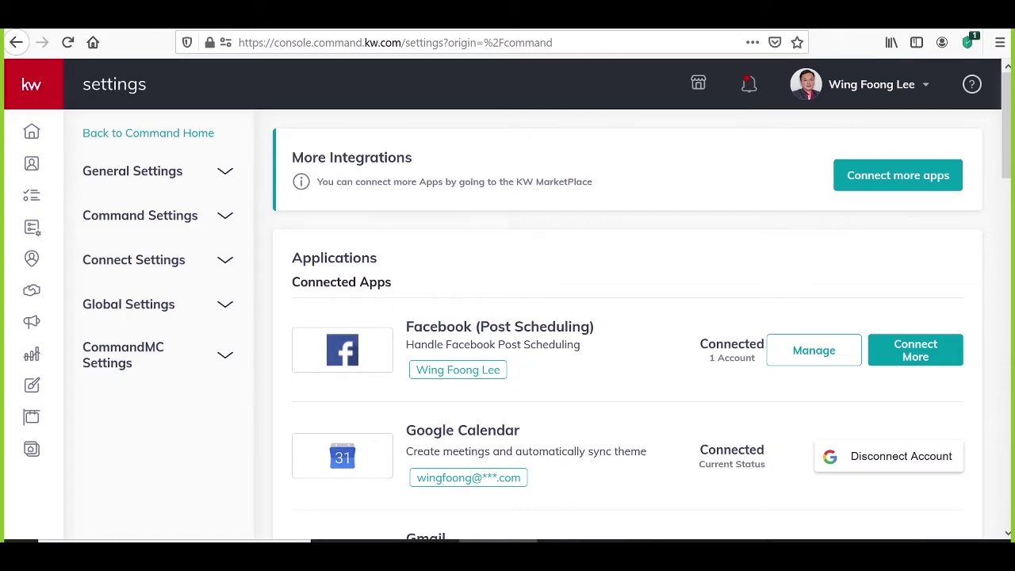
pyautogui.scroll(-2, 379, 280)
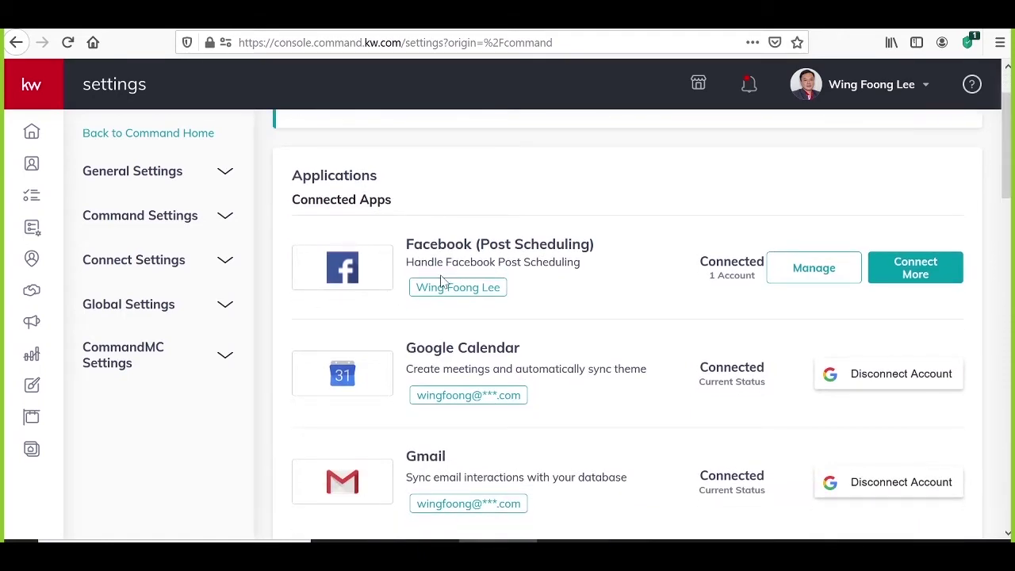
pyautogui.scroll(-10, 441, 282)
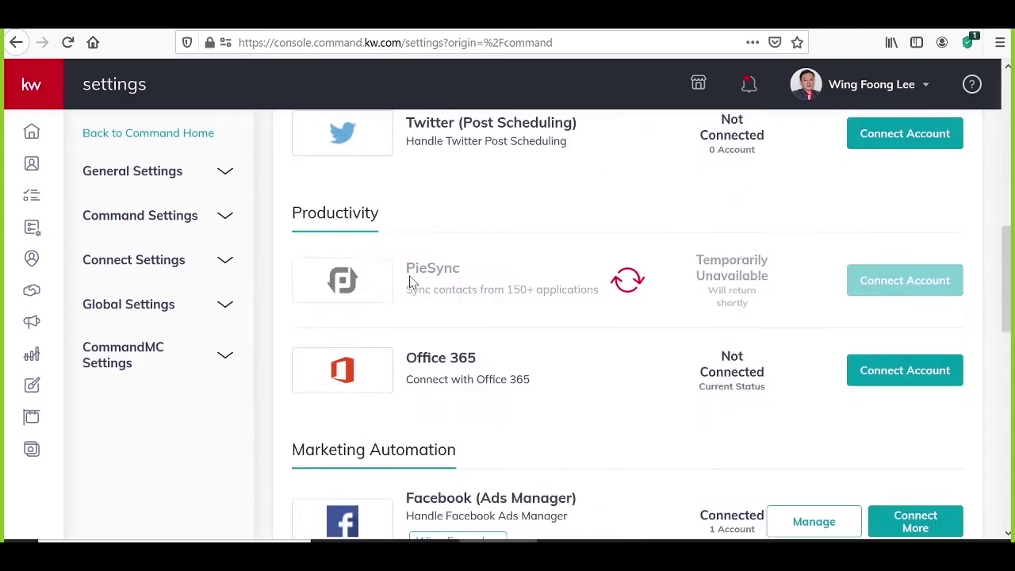
pyautogui.scroll(-4, 410, 282)
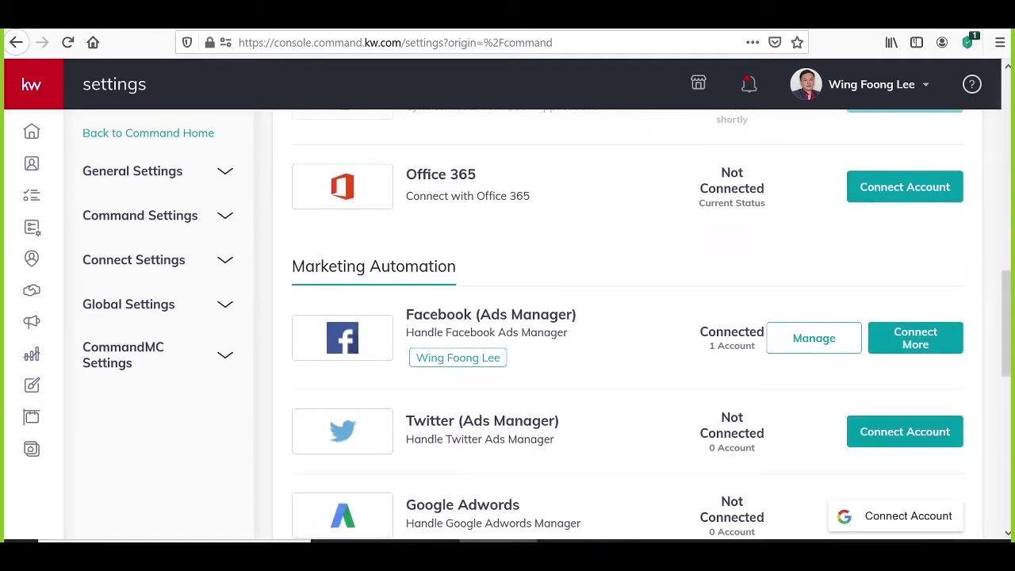
pyautogui.scroll(12, 507, 310)
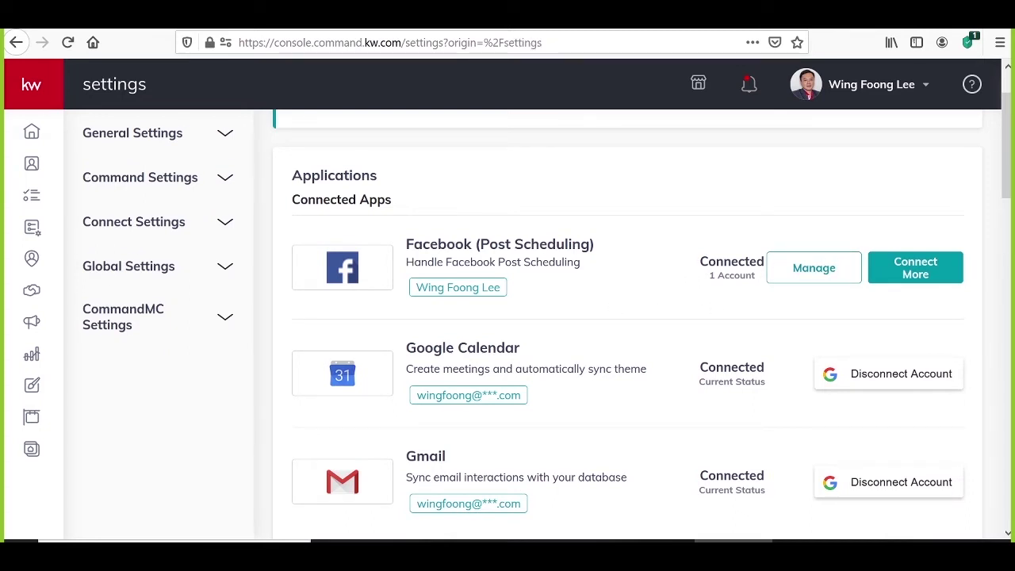
# Check the connection status of Facebook (Post Scheduling) and Facebook (Ads Manager) in the settings.
pyautogui.moveTo(475, 245); pyautogui.dragTo(540, 249)
pyautogui.scroll(-7, 555, 278)
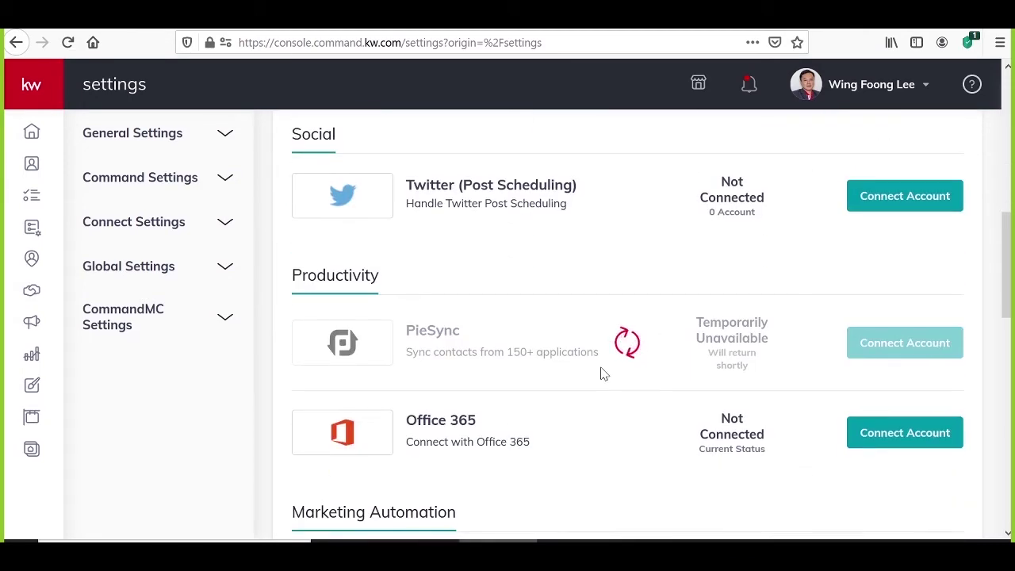
pyautogui.scroll(-1, 603, 372)
pyautogui.scroll(-1, 603, 372)
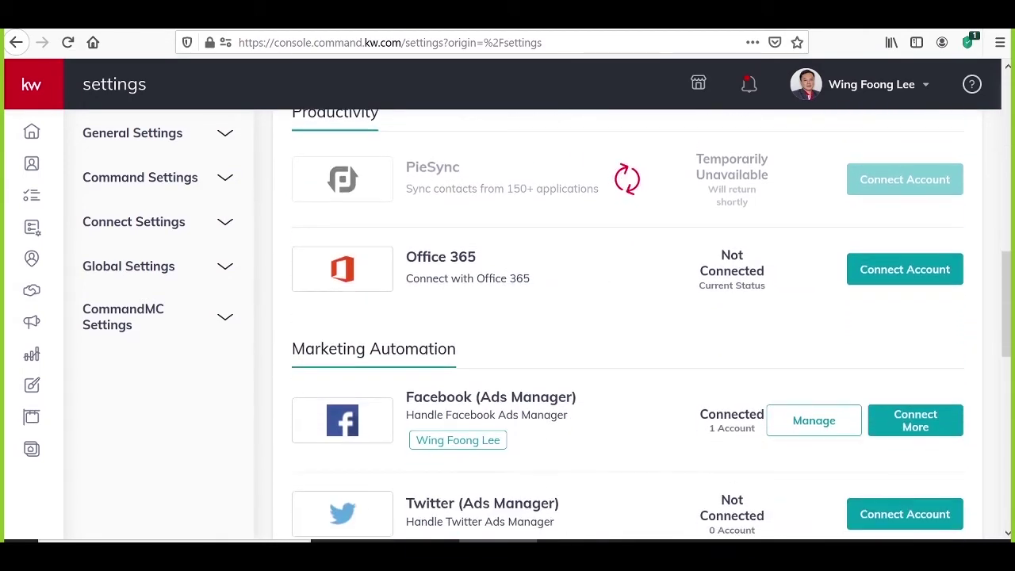
pyautogui.moveTo(430, 396); pyautogui.dragTo(582, 417)
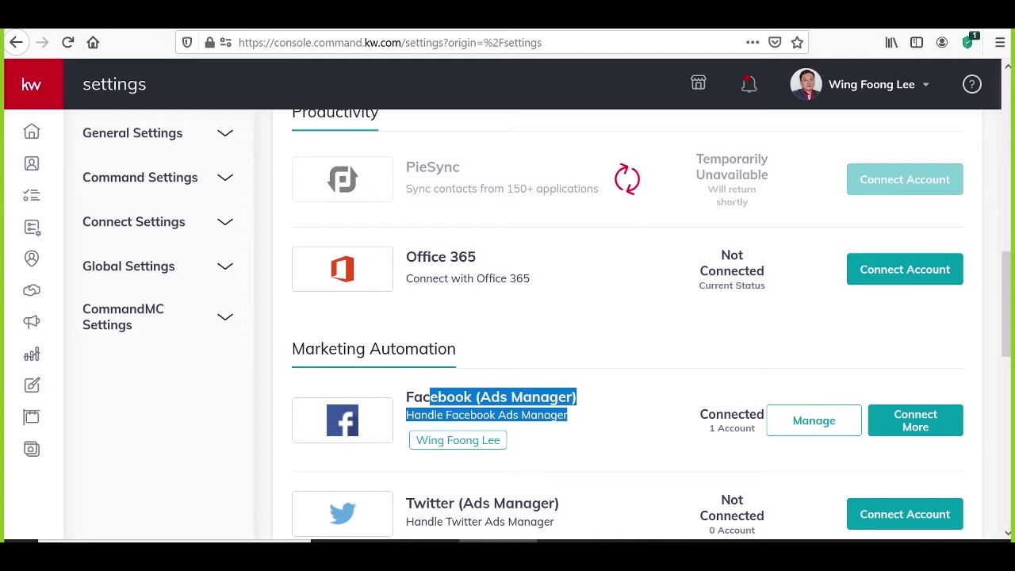
# Open the Paid Ads list in Campaigns and review the status, duration and costs of the existing campaigns.
pyautogui.click(32, 321)
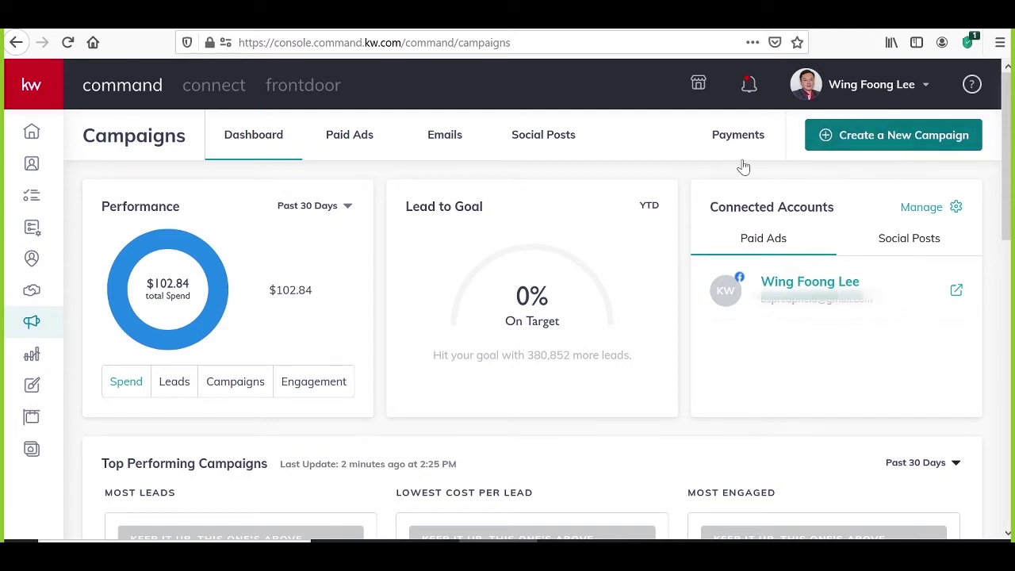
pyautogui.click(357, 143)
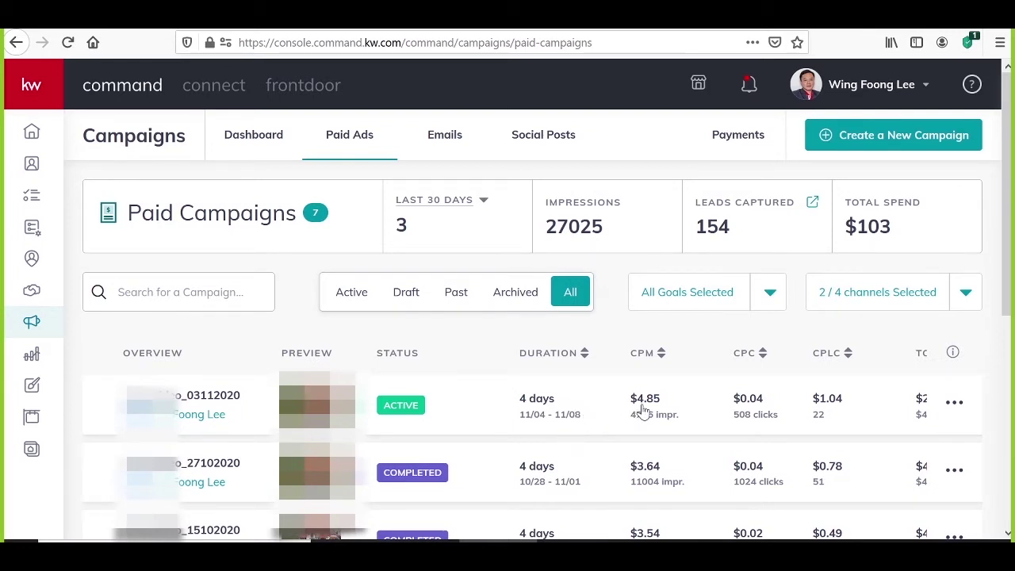
pyautogui.scroll(-2, 644, 411)
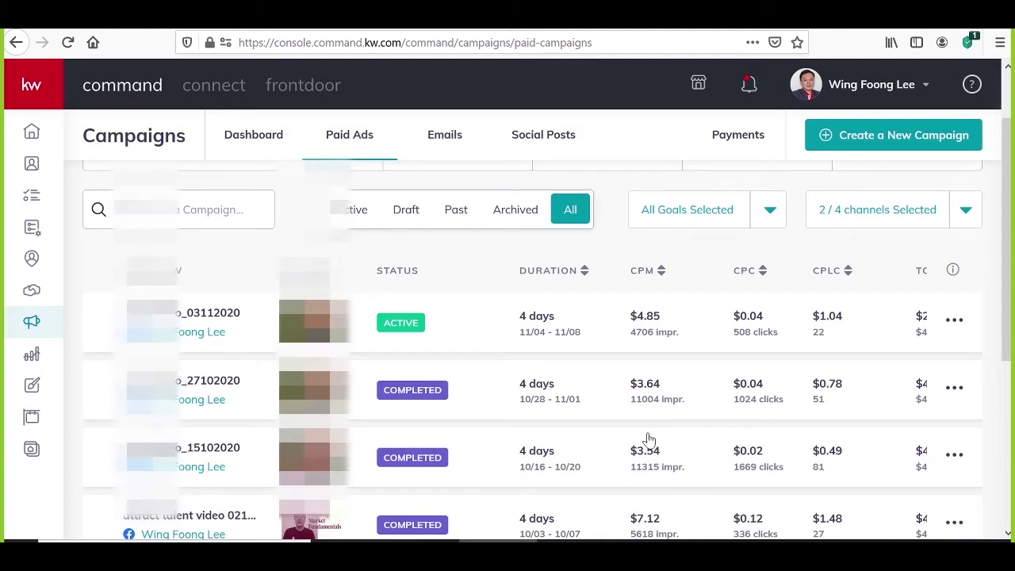
pyautogui.scroll(-4, 633, 412)
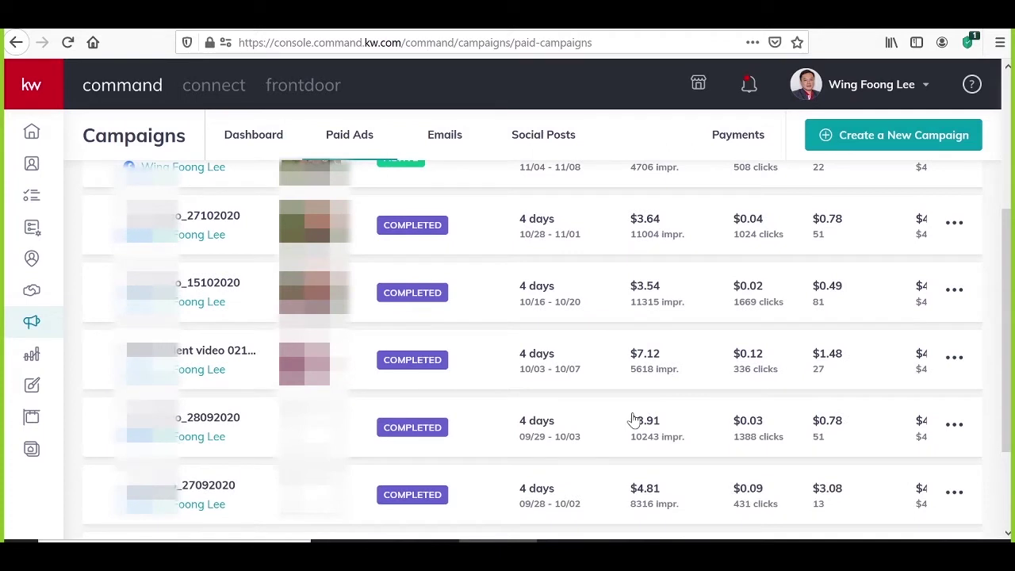
pyautogui.scroll(-2, 635, 420)
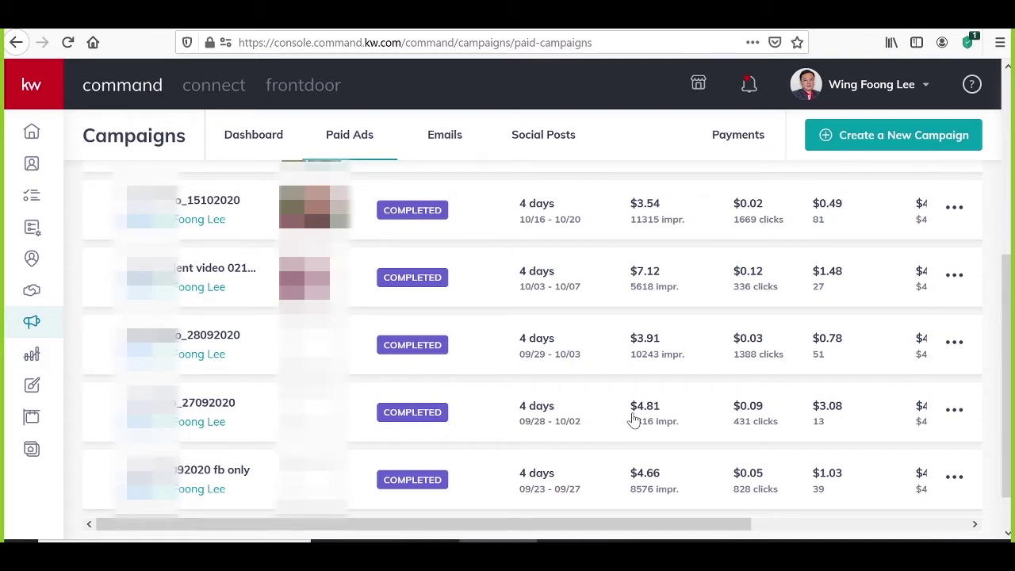
pyautogui.scroll(-1, 484, 442)
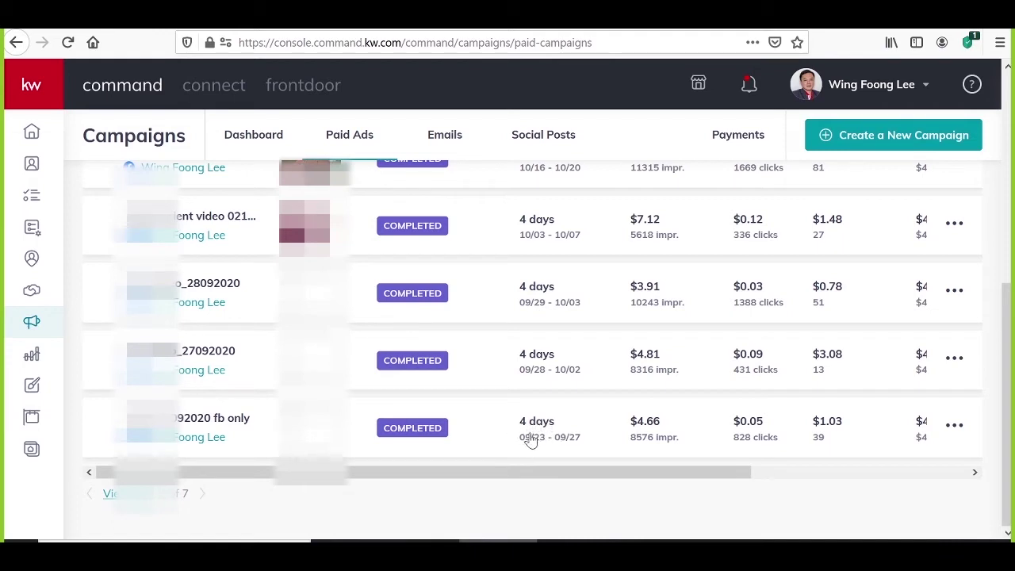
# Compare the cost per lead and total spend of the paid campaigns, and show the summary for Year to date.
pyautogui.moveTo(553, 476); pyautogui.dragTo(632, 474)
pyautogui.moveTo(669, 481); pyautogui.dragTo(605, 491)
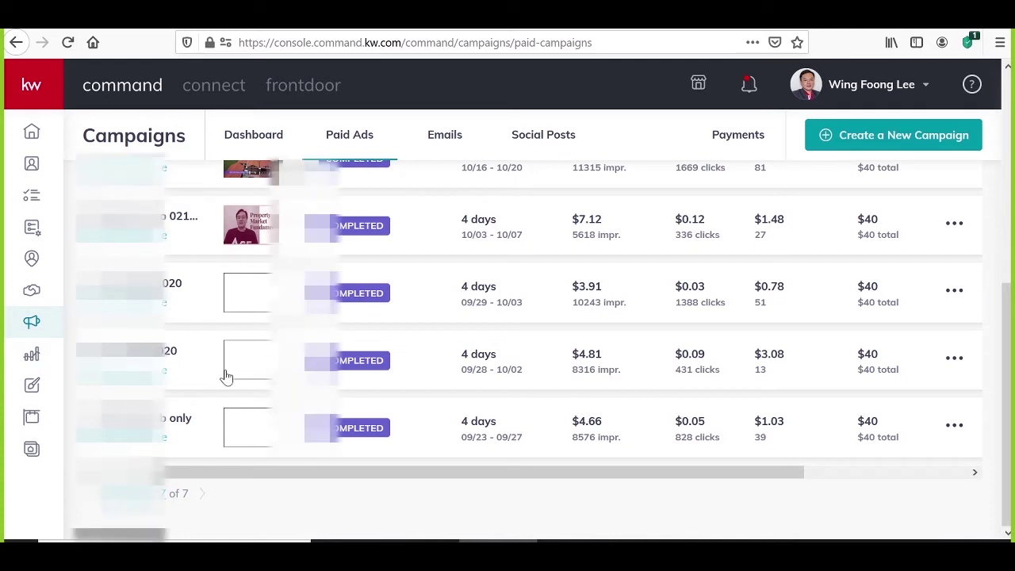
pyautogui.moveTo(270, 473); pyautogui.dragTo(222, 485)
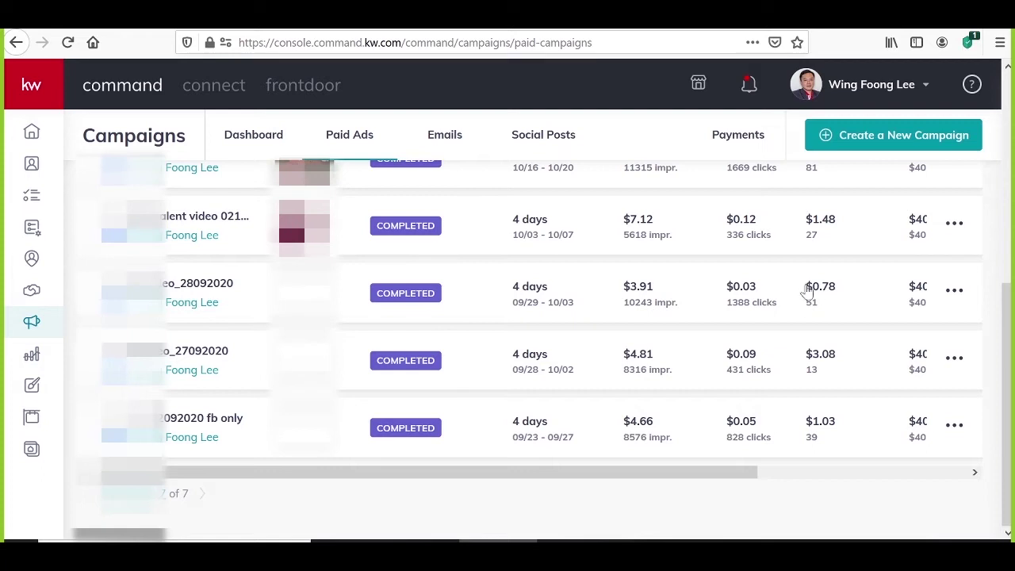
pyautogui.scroll(2, 838, 306)
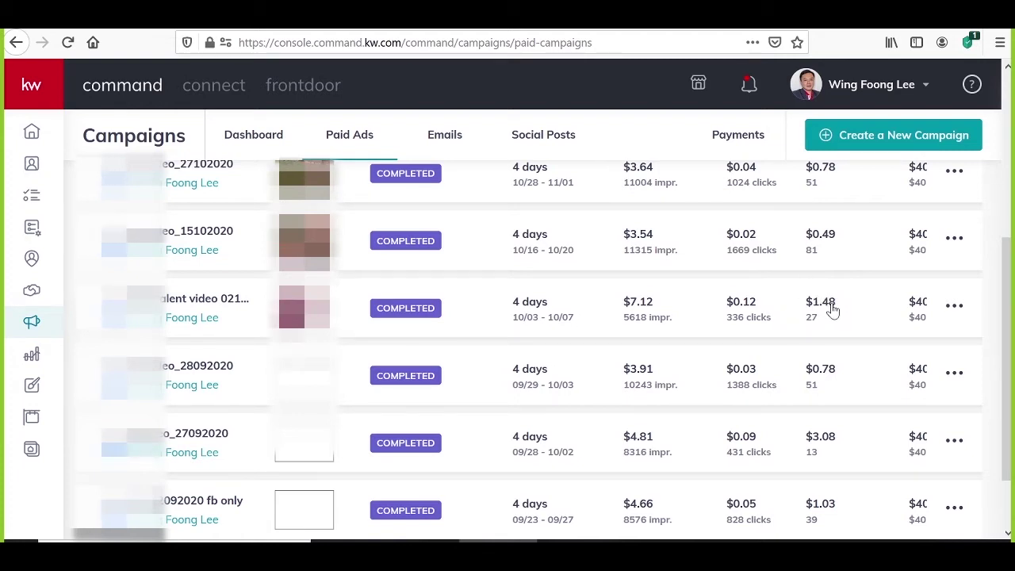
pyautogui.scroll(3, 831, 312)
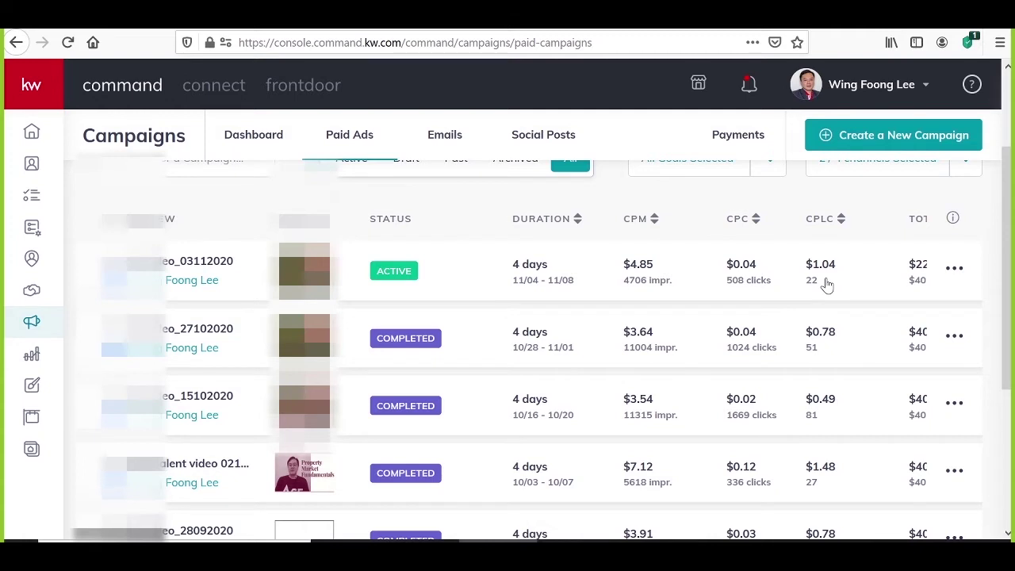
pyautogui.scroll(3, 827, 285)
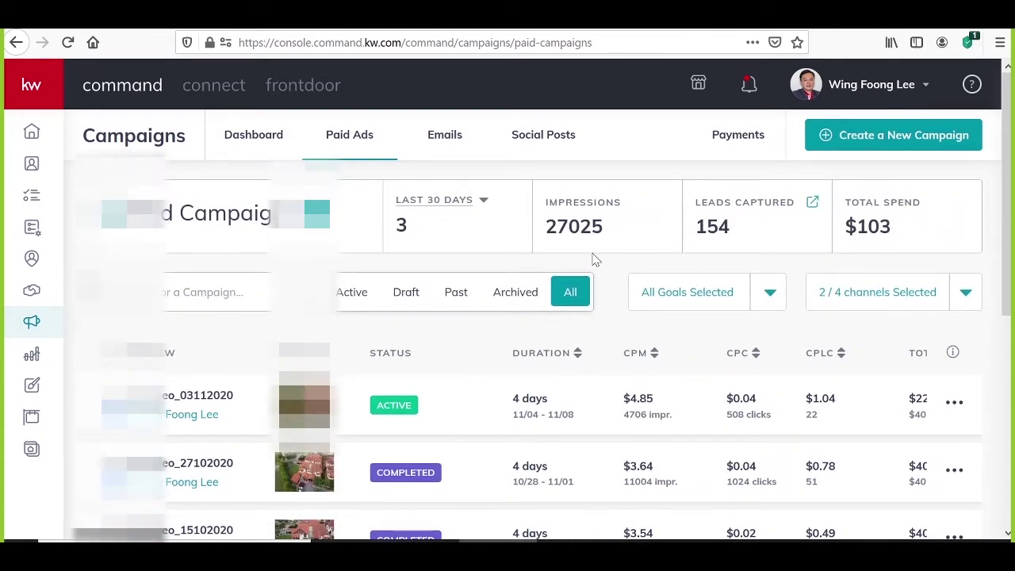
pyautogui.click(475, 200)
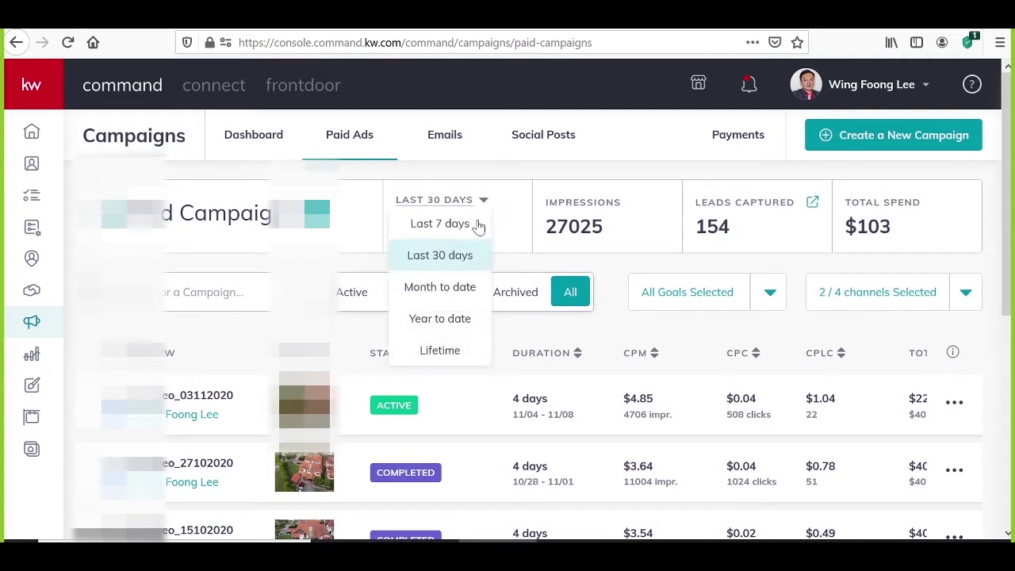
pyautogui.click(459, 324)
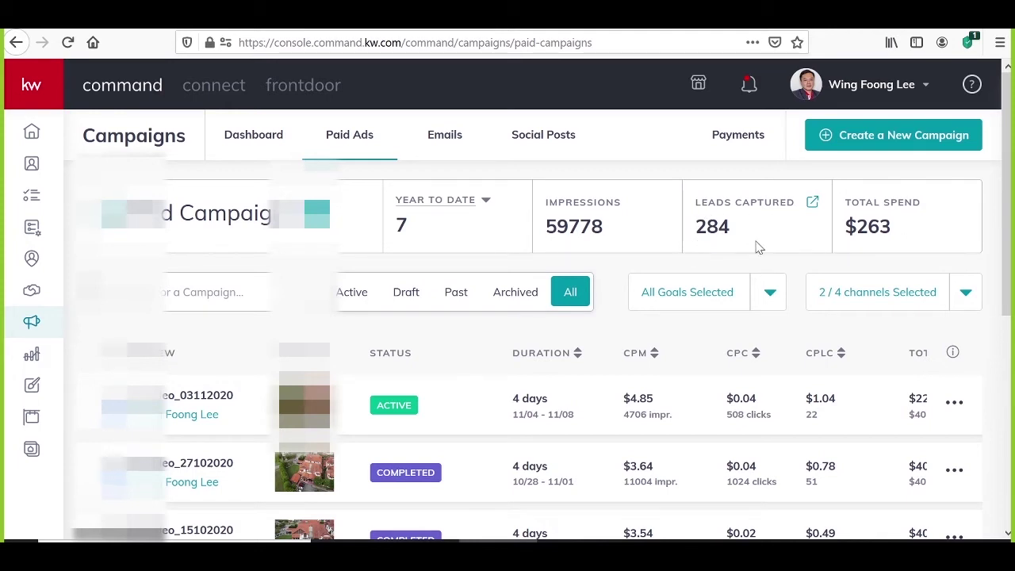
# Start a new paid Social Ad campaign from the Campaigns dashboard and view the available goals.
pyautogui.click(273, 136)
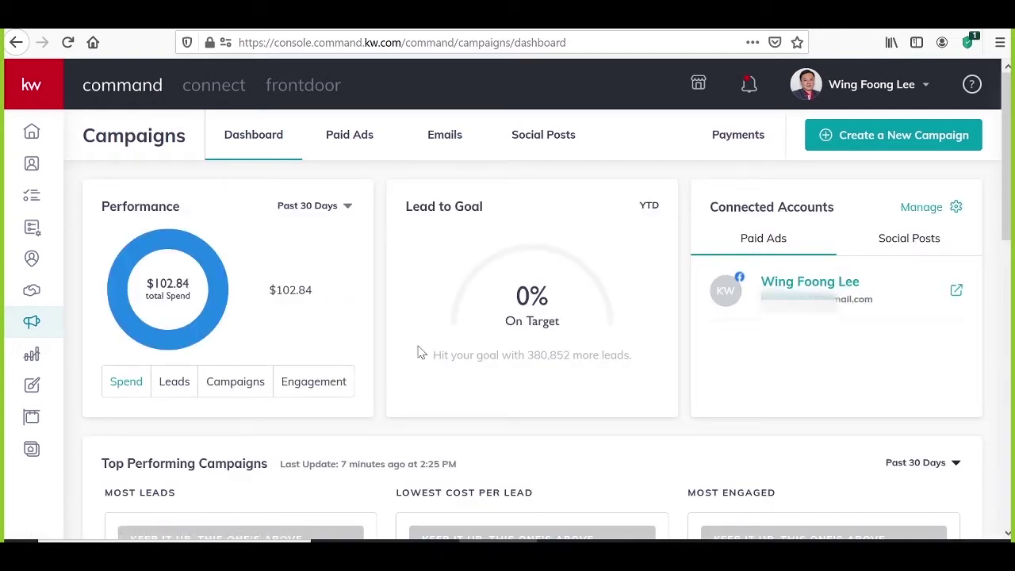
pyautogui.click(882, 133)
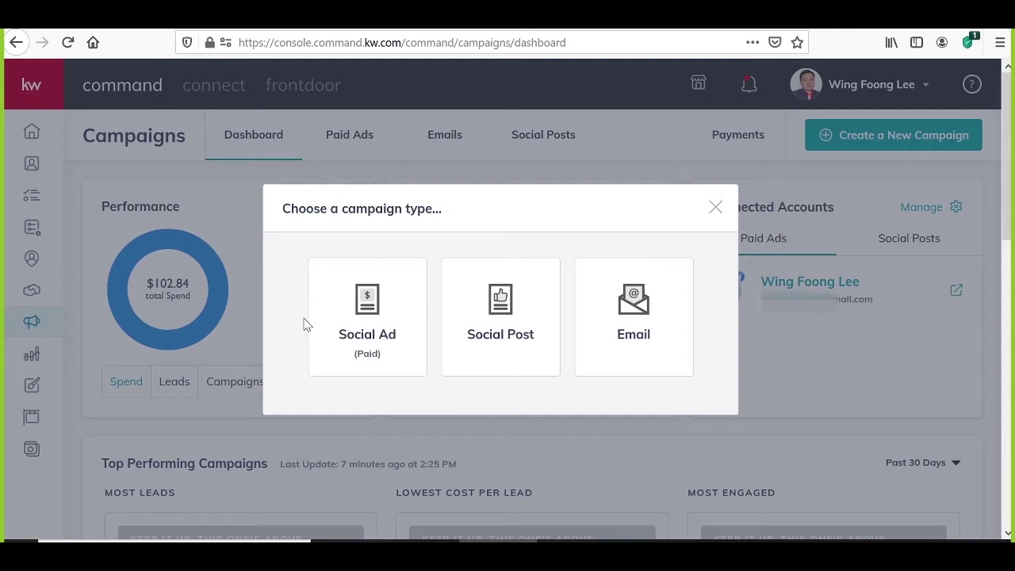
pyautogui.click(379, 315)
pyautogui.scroll(-3, 643, 322)
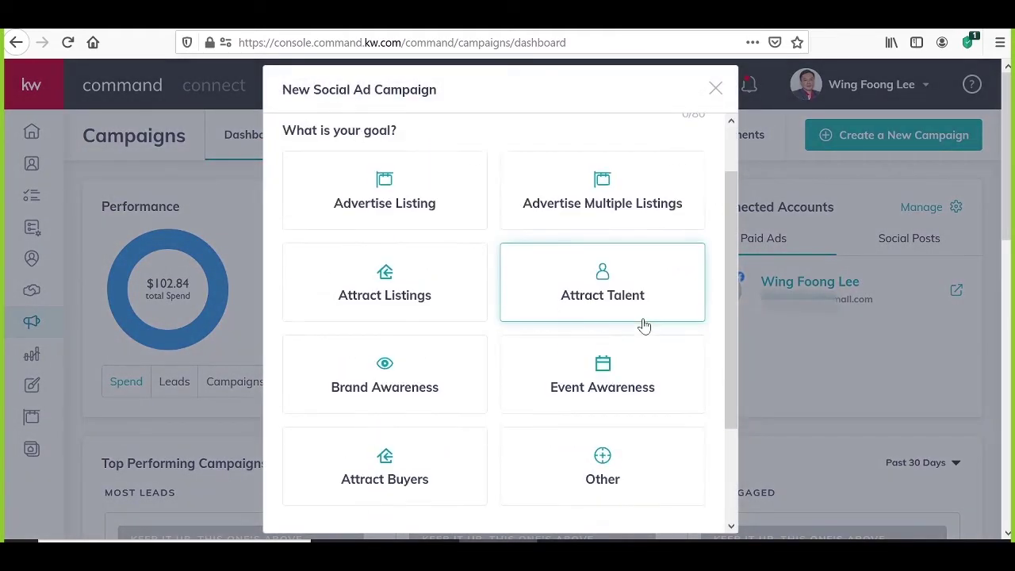
# Enter a name ending in "video_061120202" for the new social ad campaign.
pyautogui.scroll(3, 644, 325)
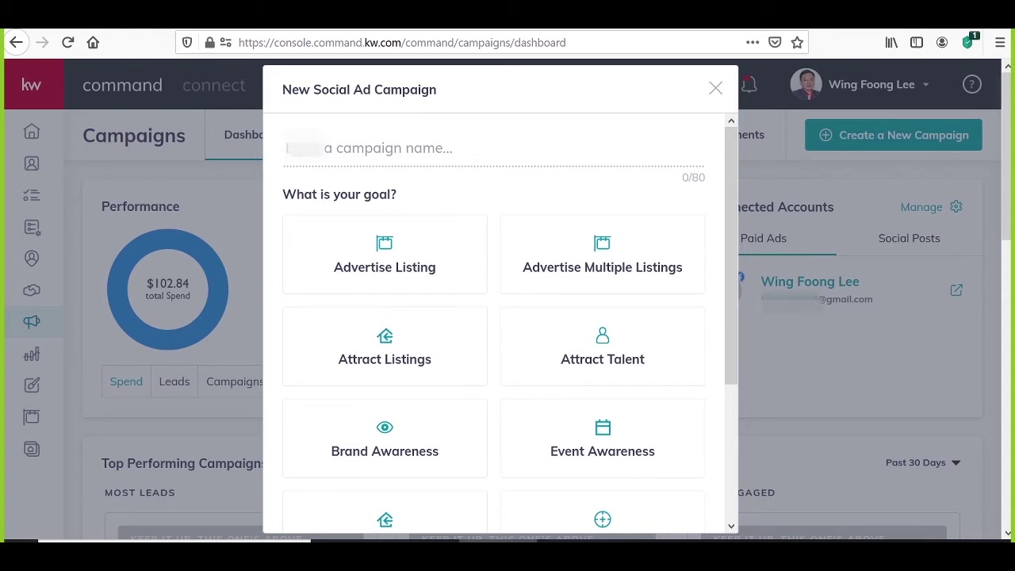
pyautogui.write('test ')
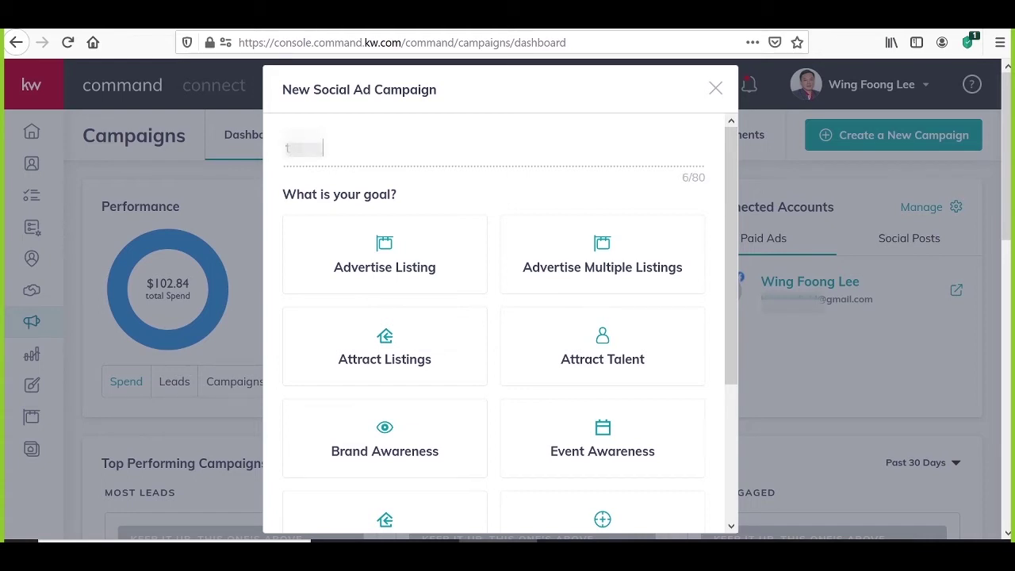
pyautogui.write('video_06112')
pyautogui.write('0202')
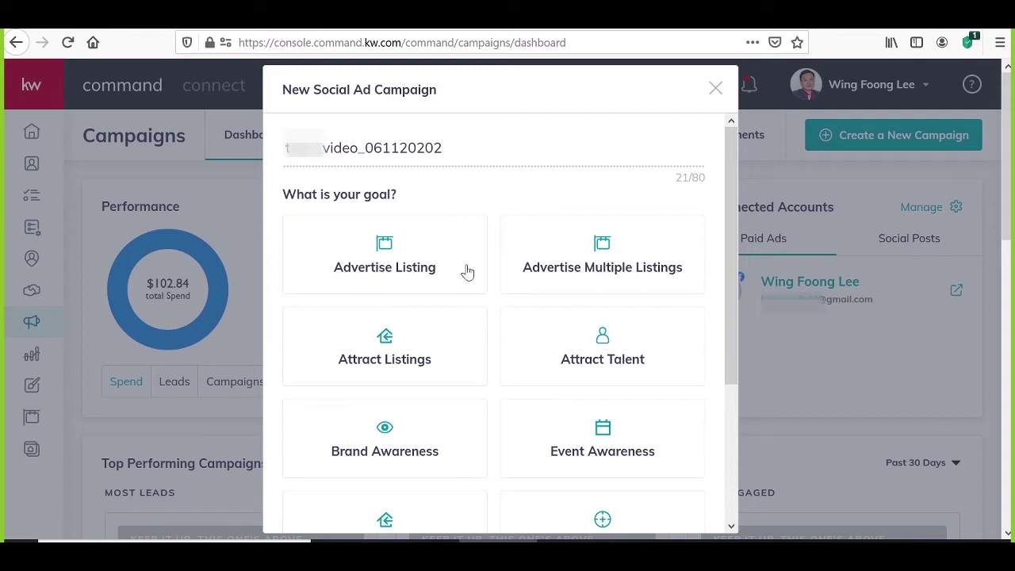
# Choose Attract Buyers as the goal of the new social ad campaign.
pyautogui.scroll(-2, 468, 272)
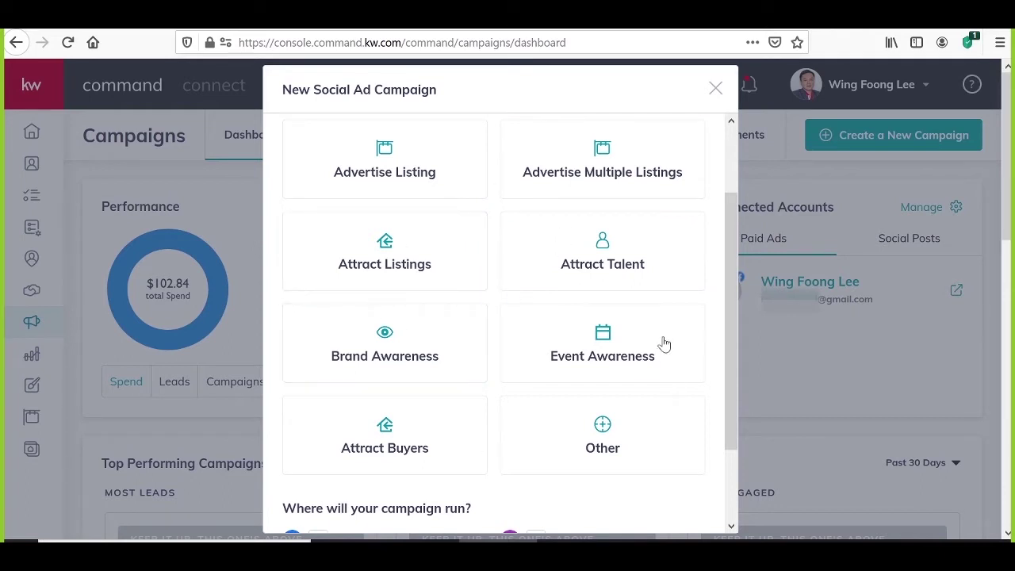
pyautogui.click(608, 446)
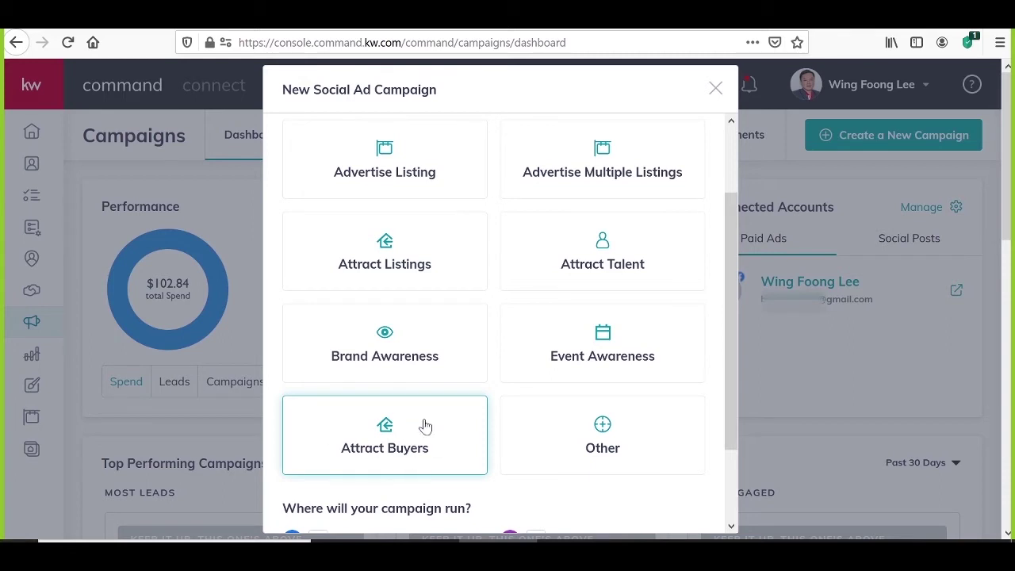
pyautogui.click(375, 442)
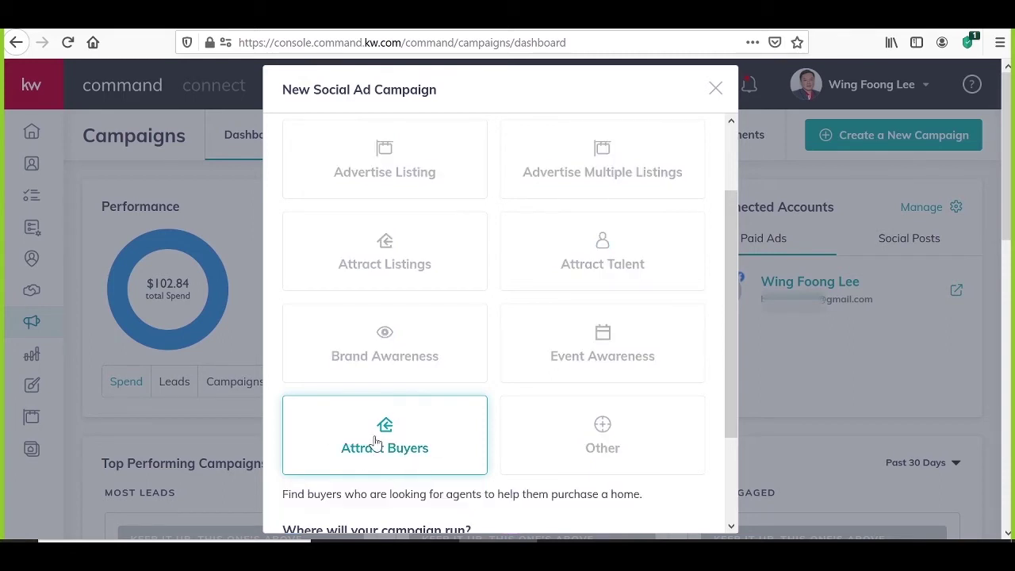
# Set the campaign to run on Facebook and proceed to its setup, showing the Name & GOAL details.
pyautogui.scroll(-5, 376, 442)
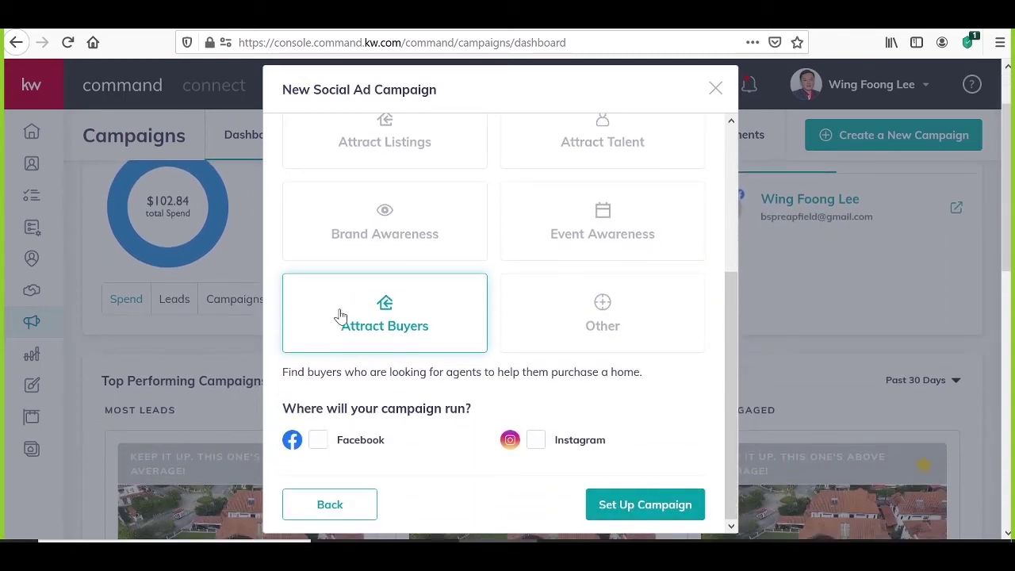
pyautogui.click(320, 441)
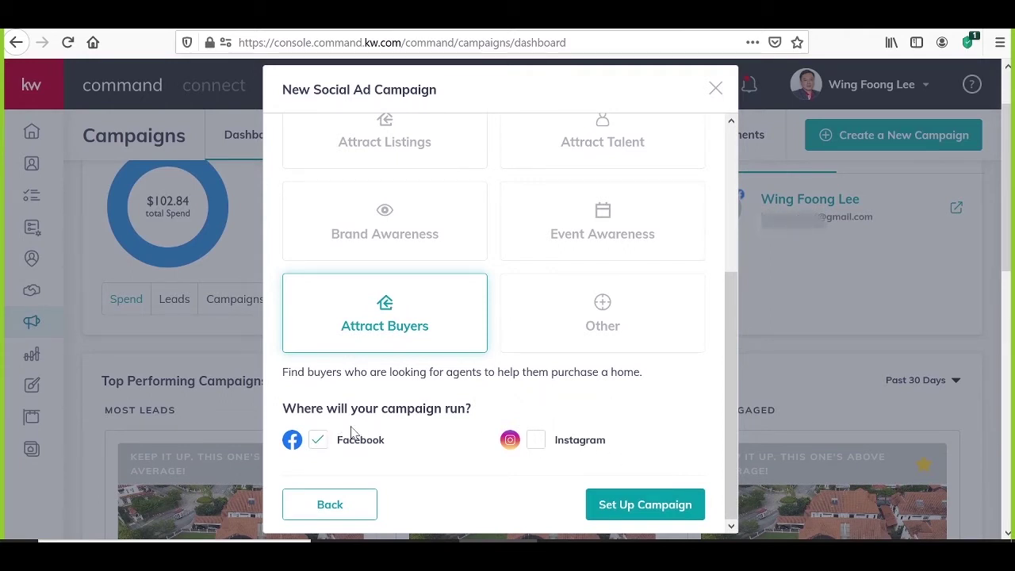
pyautogui.click(318, 441)
pyautogui.click(318, 440)
pyautogui.click(645, 504)
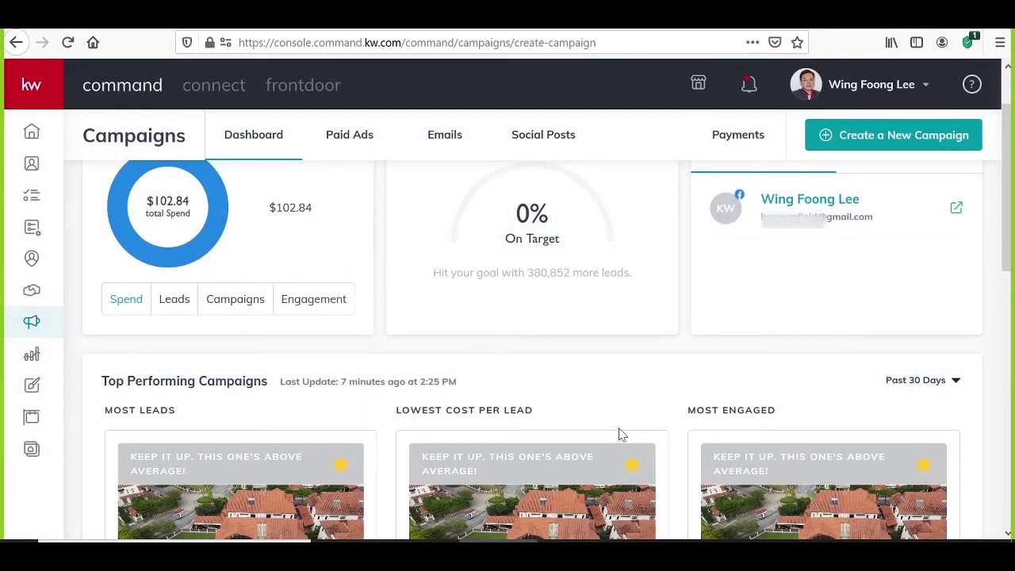
pyautogui.click(577, 240)
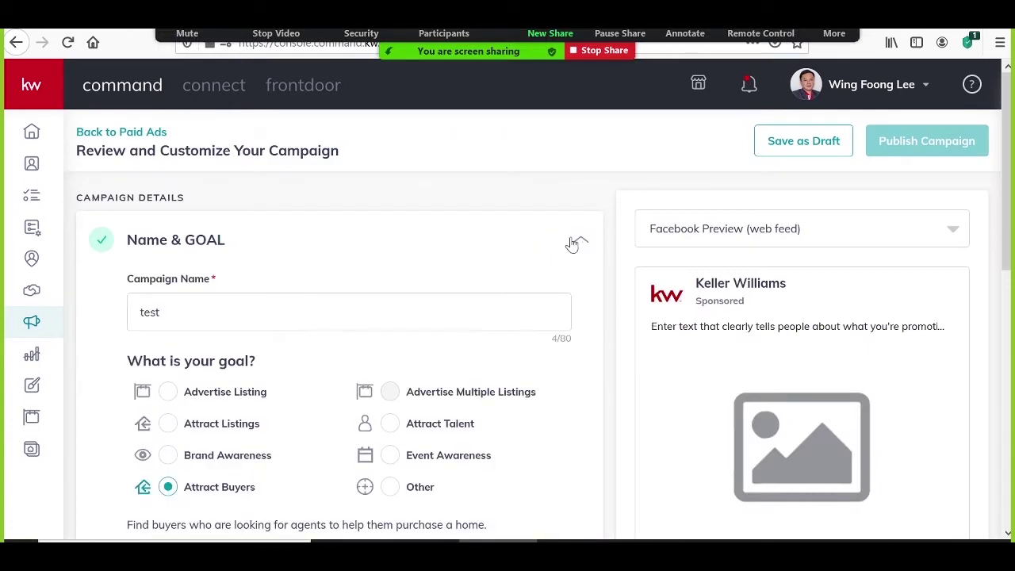
# Review the campaign name and selected goal in the Name & GOAL details, leaving the section collapsed.
pyautogui.scroll(-2, 475, 277)
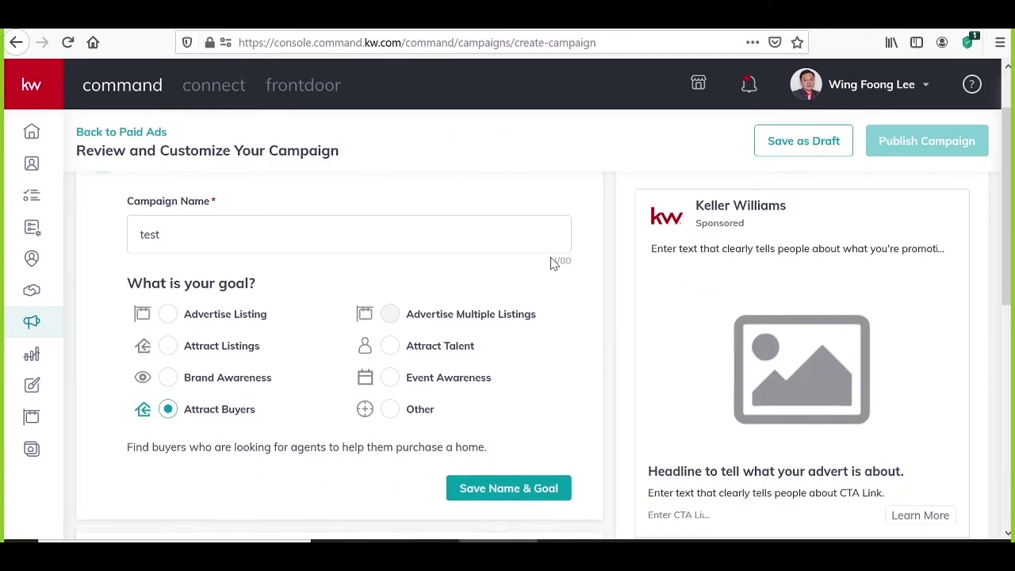
pyautogui.scroll(2, 557, 258)
pyautogui.click(519, 275)
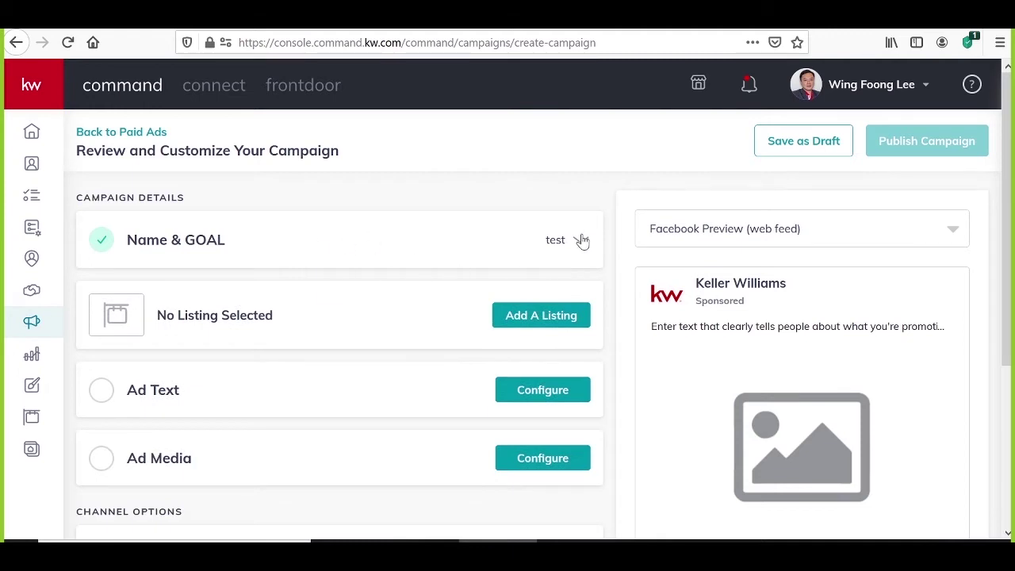
pyautogui.click(282, 240)
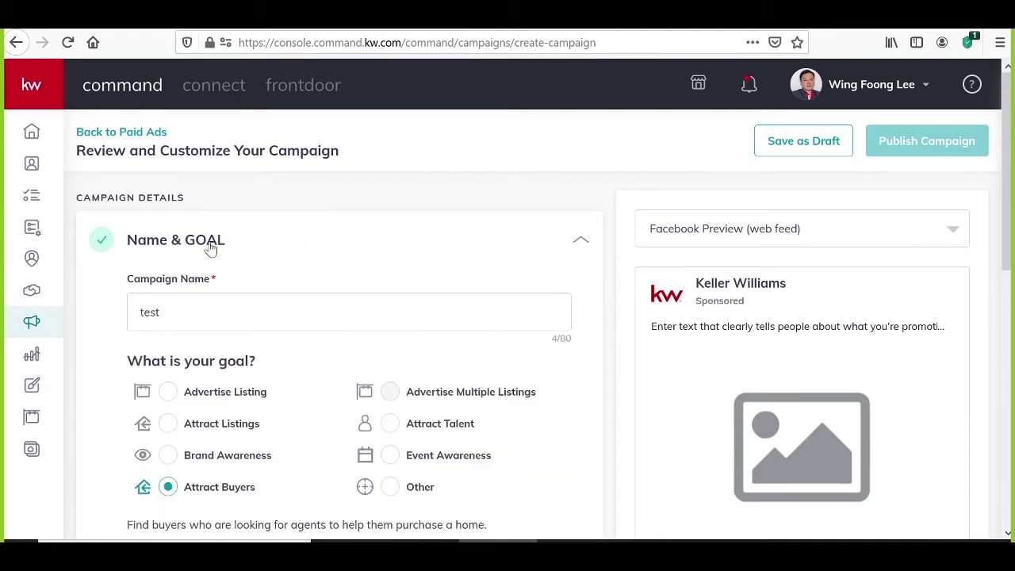
pyautogui.scroll(-2, 311, 258)
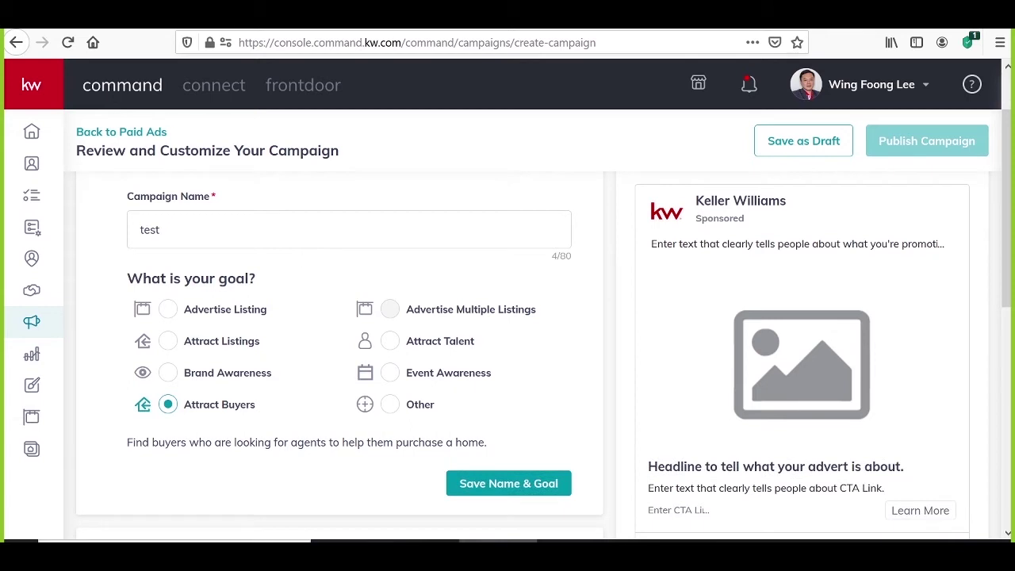
pyautogui.doubleClick(150, 229)
pyautogui.scroll(2, 574, 364)
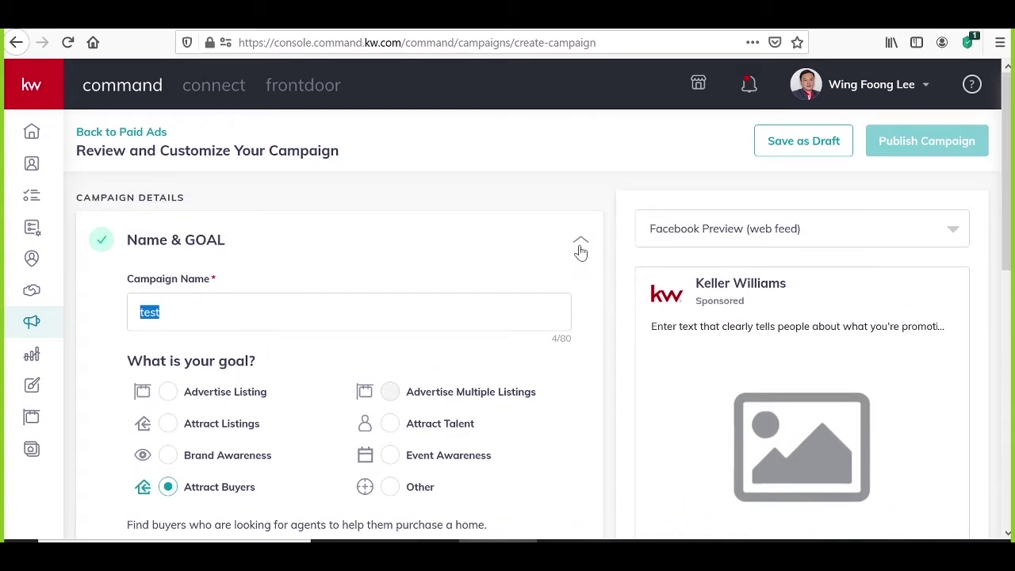
pyautogui.click(581, 250)
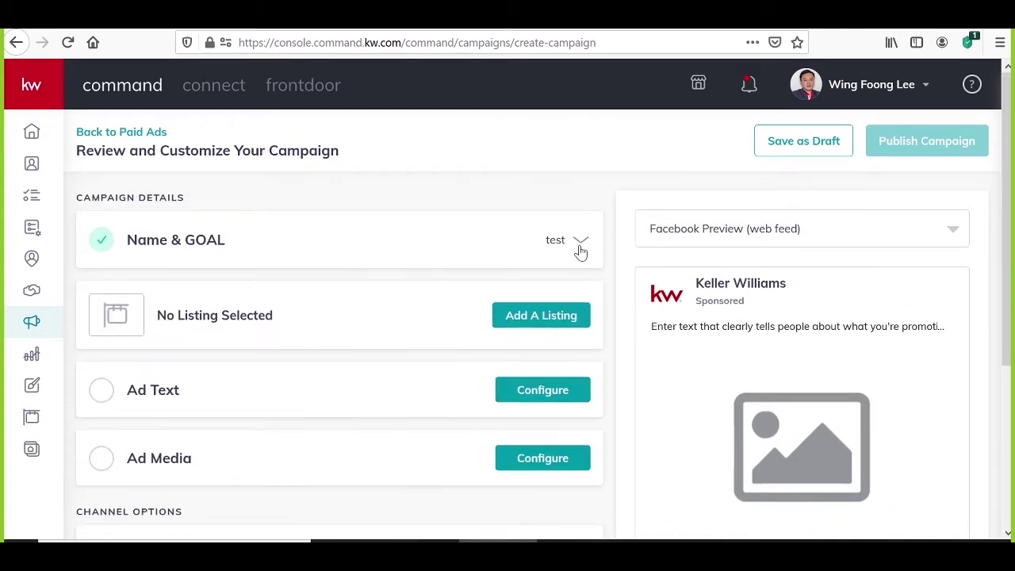
# Fill the Ad Text's Main Copy with the prepared Malay sales text beginning "Sedia untuk diduduki" and "Pembangunan Perumahan Dari Pemaju Tier 1".
pyautogui.scroll(-2, 313, 341)
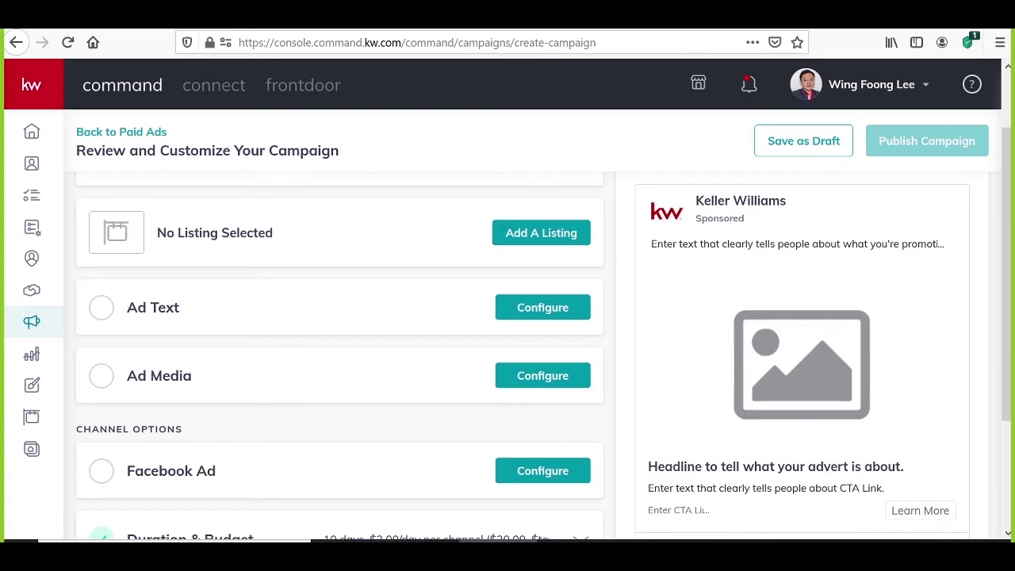
pyautogui.moveTo(167, 233); pyautogui.dragTo(229, 234)
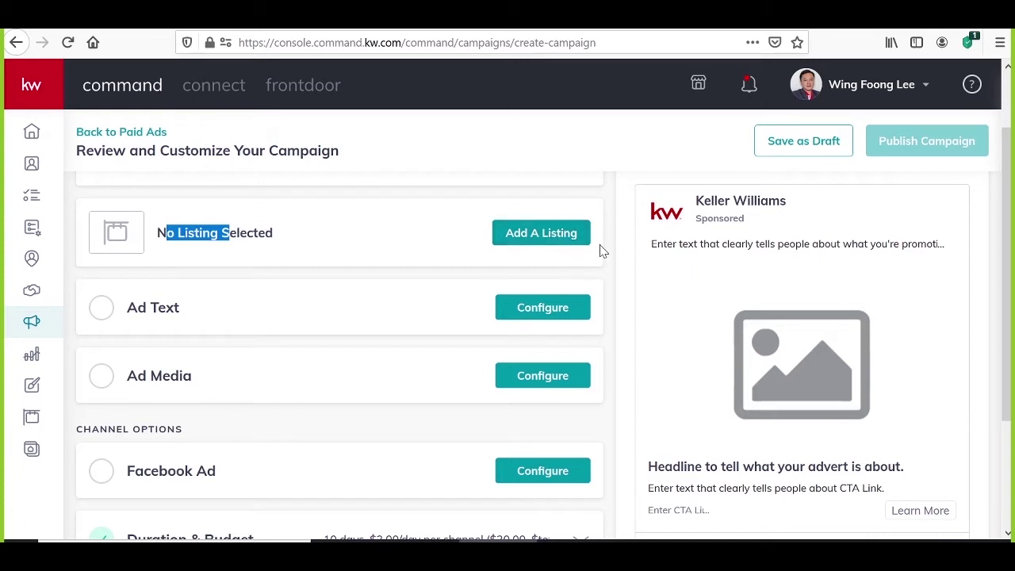
pyautogui.click(139, 310)
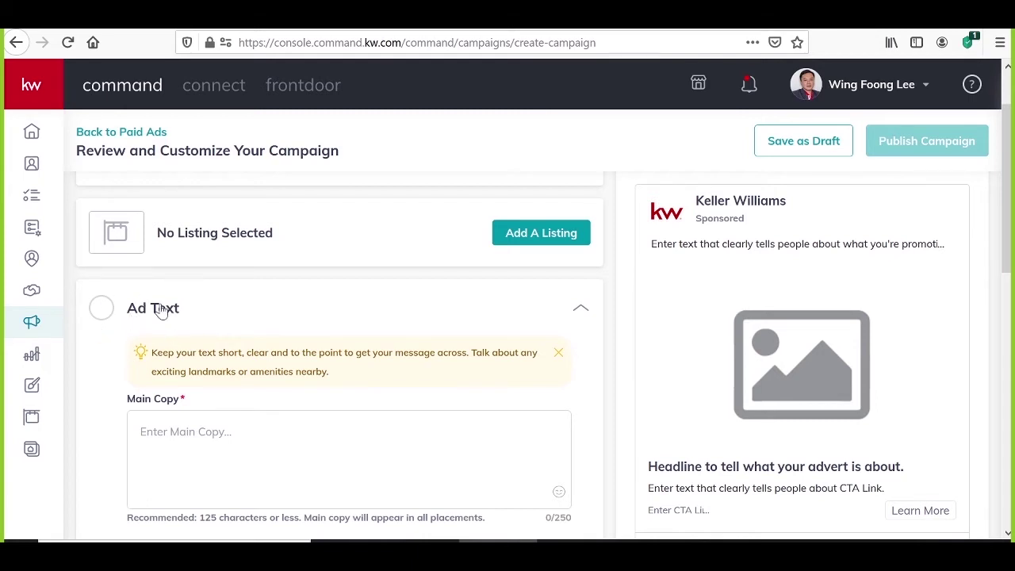
pyautogui.scroll(-4, 161, 311)
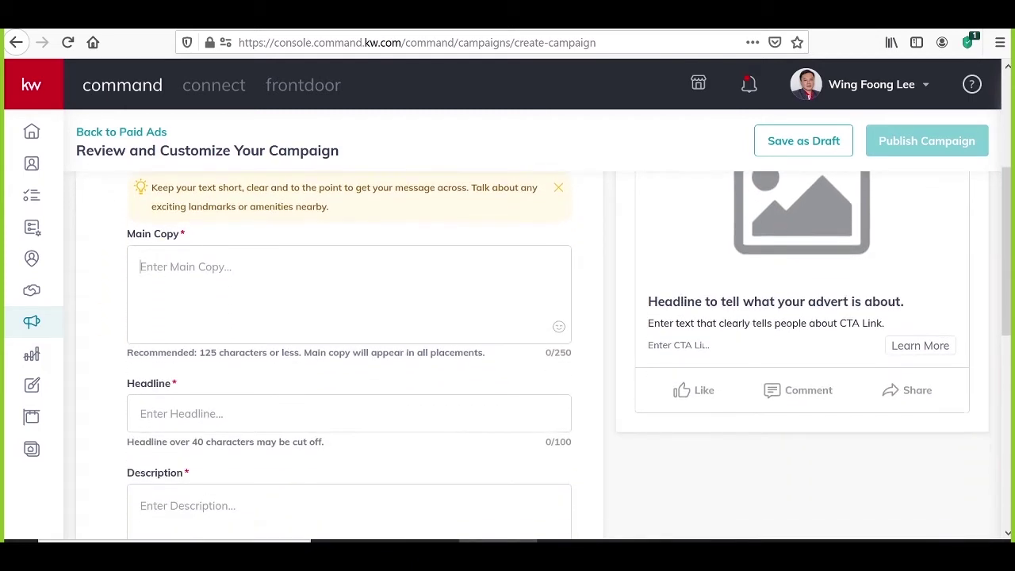
pyautogui.scroll(2, 354, 352)
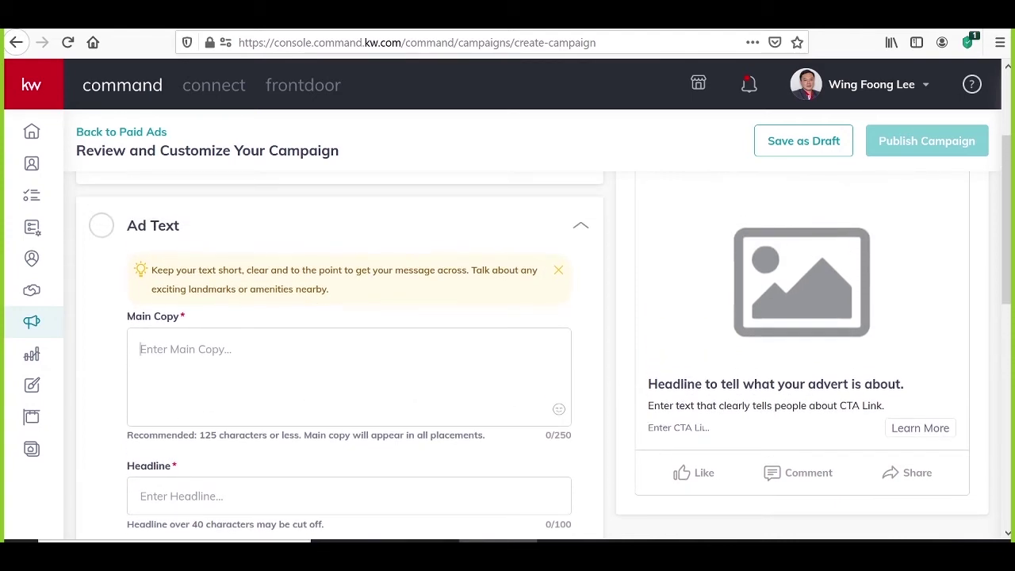
pyautogui.write('qwdfklqwdrrkqwdfvnn,sdfjsdfkjwer')
pyautogui.hotkey('ctrl', 'a')
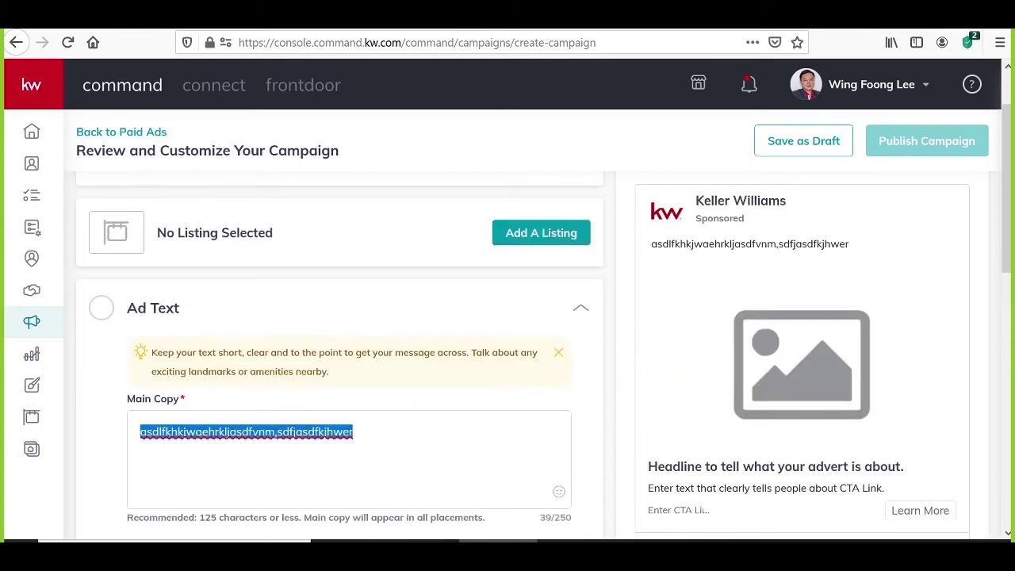
pyautogui.hotkey('ctrl', 'v')
pyautogui.scroll(1, 349, 459)
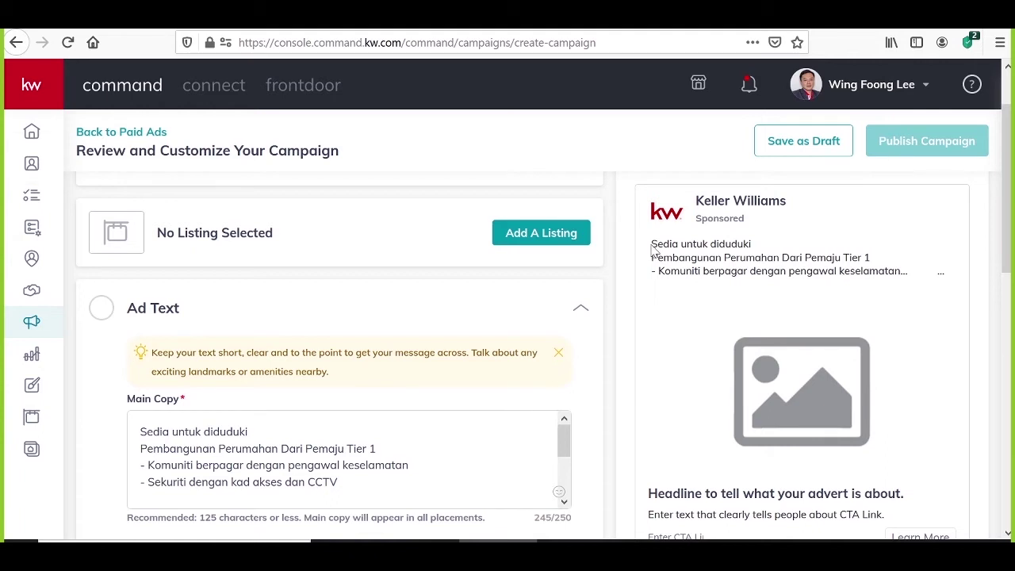
# Compare the full Main Copy with its Facebook preview, examining which opening lines are displayed in the ad.
pyautogui.moveTo(651, 243); pyautogui.dragTo(915, 281)
pyautogui.click(916, 281)
pyautogui.scroll(-3, 349, 460)
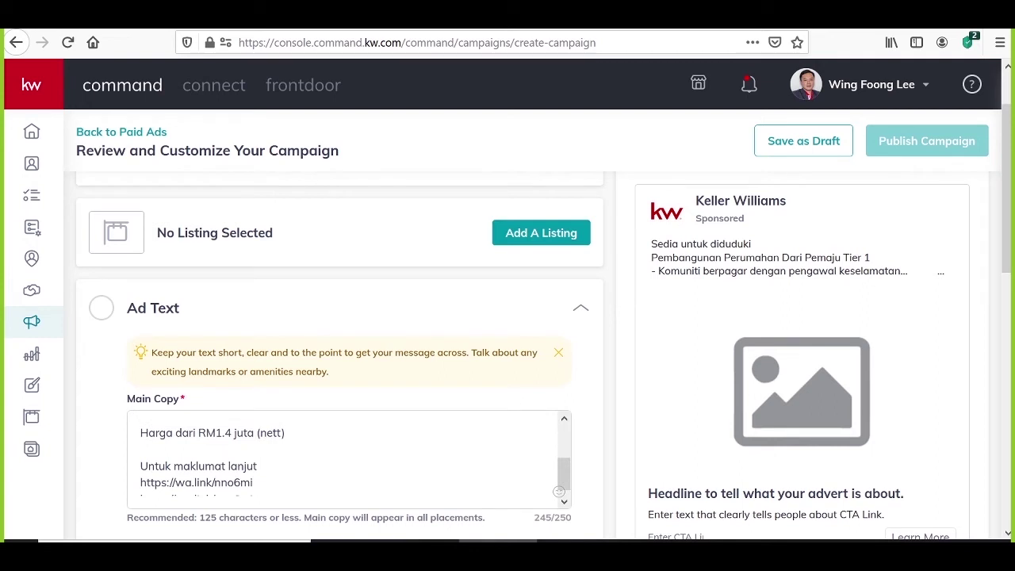
pyautogui.scroll(4, 349, 460)
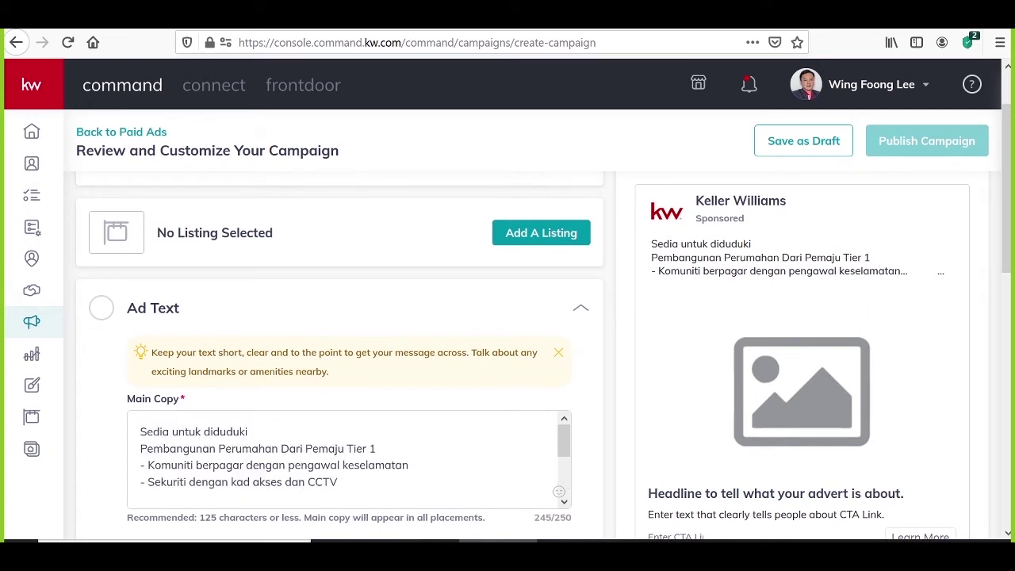
pyautogui.scroll(-3, 349, 460)
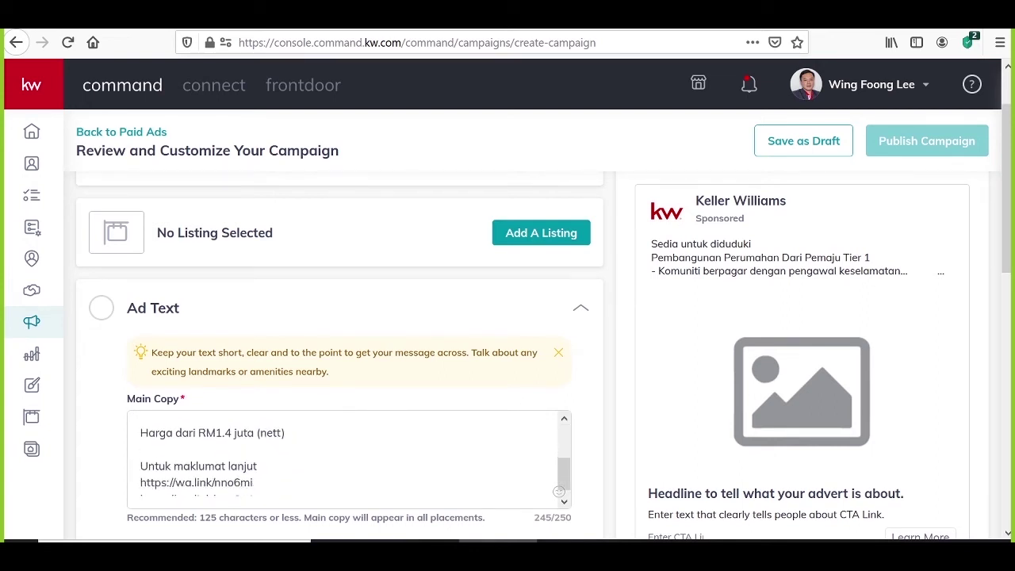
pyautogui.scroll(-1, 349, 460)
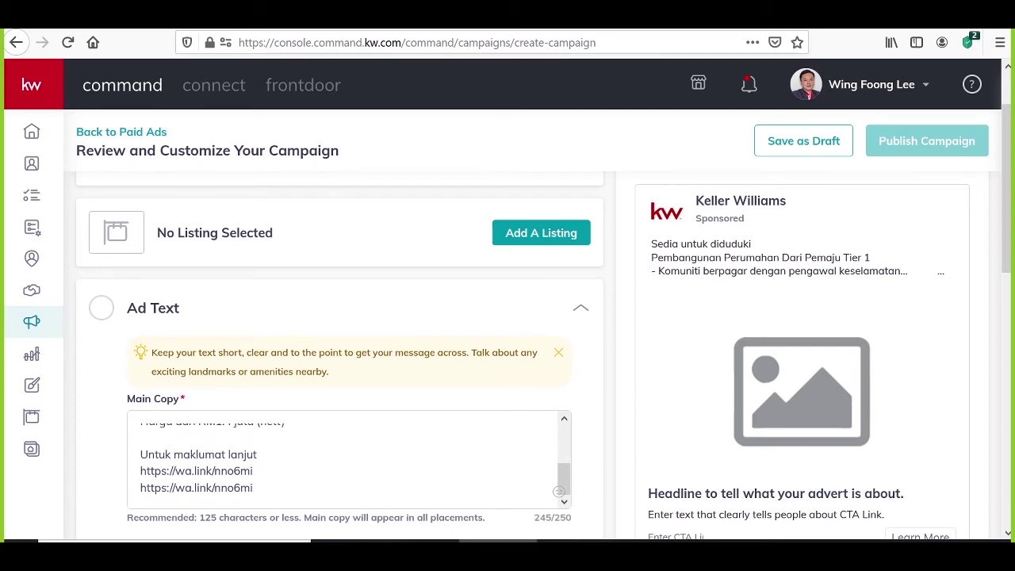
pyautogui.press('Up')
pyautogui.press('Up')
pyautogui.press('Up')
pyautogui.press('Up')
pyautogui.press('Up')
pyautogui.press('Up')
pyautogui.press('Up')
pyautogui.press('Up')
pyautogui.press('Up')
pyautogui.press('Up')
pyautogui.press('Up')
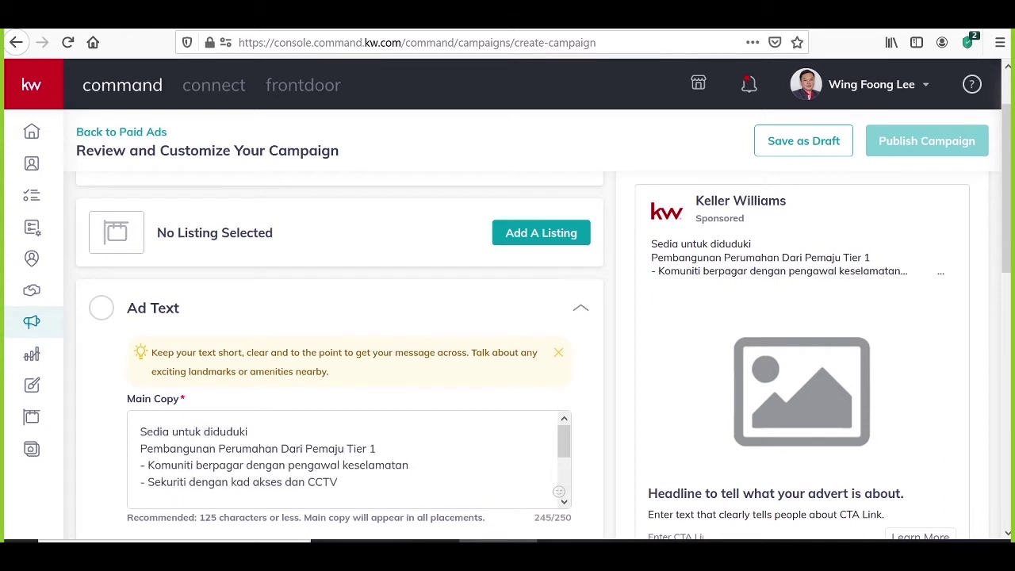
pyautogui.hotkey('shift', 'Down')
pyautogui.hotkey('shift', 'Down')
pyautogui.hotkey('shift', 'Down')
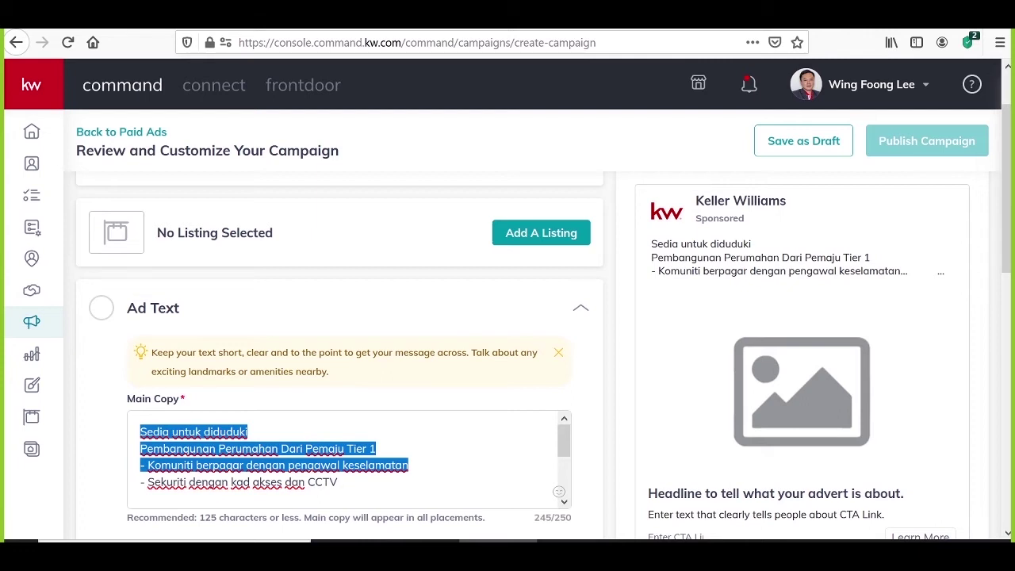
# Set the ad's Headline to "Rumah Kembar 2 Tingkat @ SHAH ALAM (Pegangan Bebas)".
pyautogui.click(256, 392)
pyautogui.scroll(-2, 256, 392)
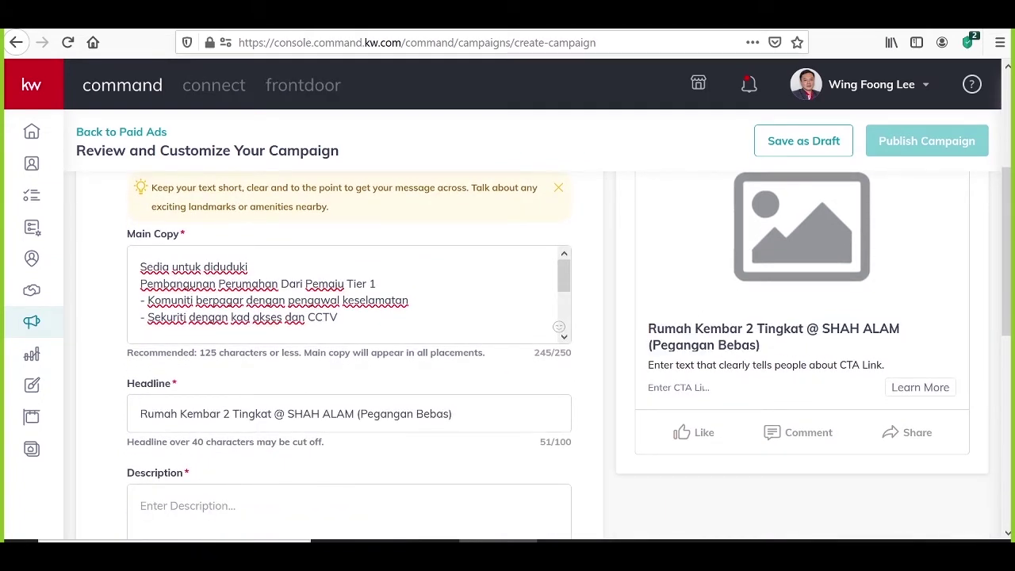
pyautogui.scroll(2, 767, 314)
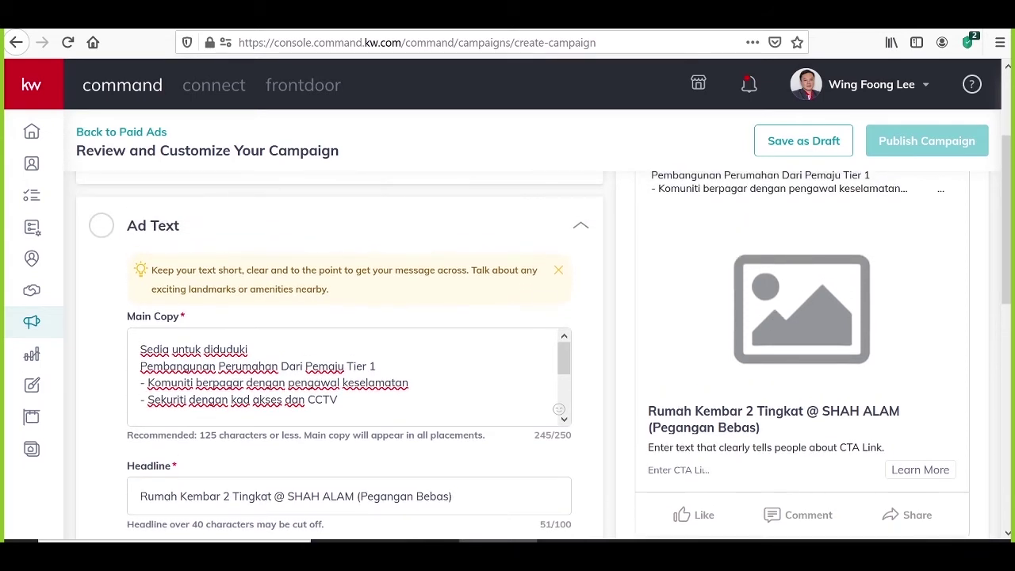
# Examine the headline's wording in the Facebook preview, including the property type, location and tenure.
pyautogui.moveTo(648, 411); pyautogui.dragTo(750, 429)
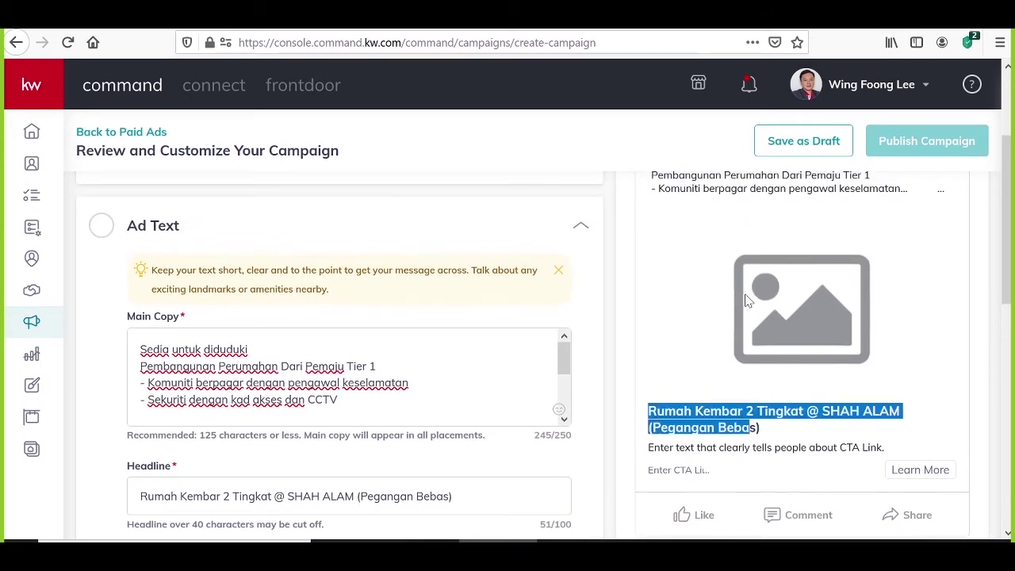
pyautogui.click(675, 457)
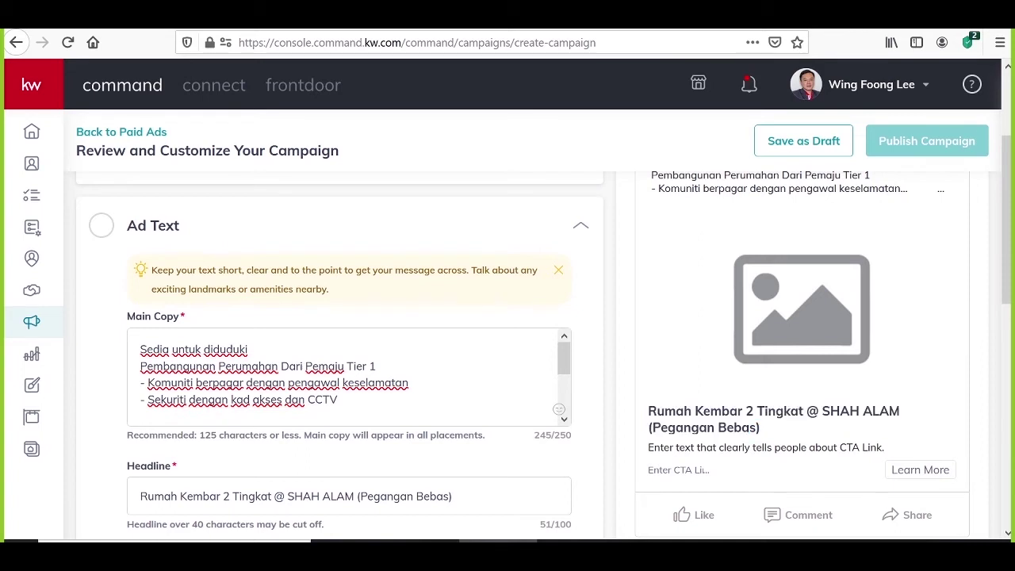
pyautogui.moveTo(648, 410); pyautogui.dragTo(757, 414)
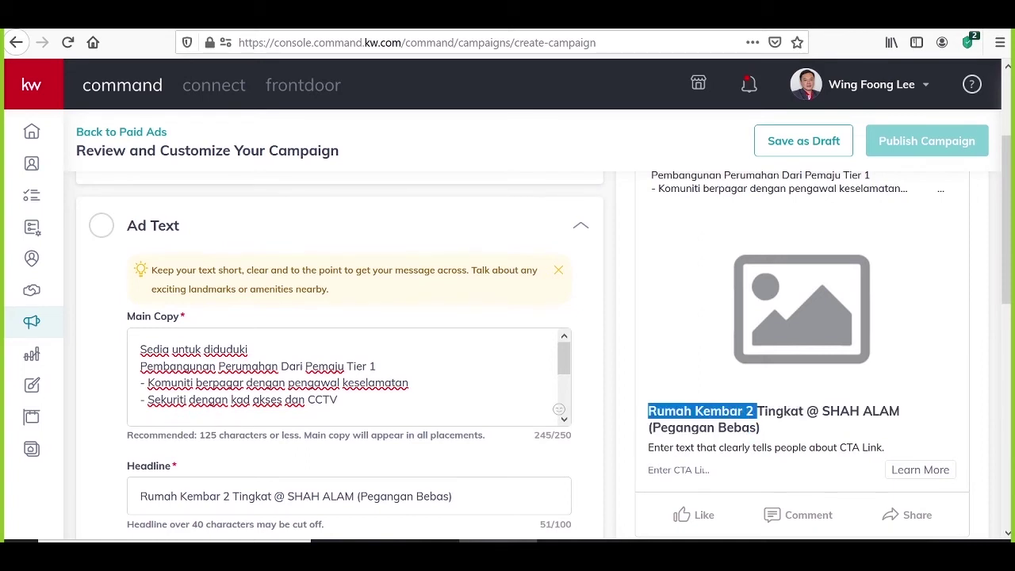
pyautogui.tripleClick(766, 433)
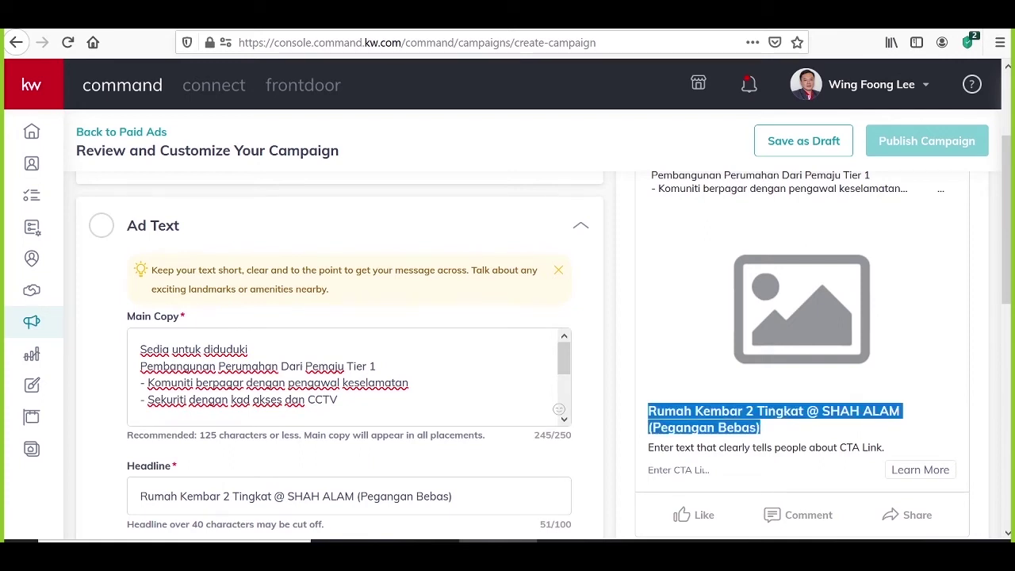
pyautogui.click(765, 432)
pyautogui.moveTo(648, 411); pyautogui.dragTo(775, 411)
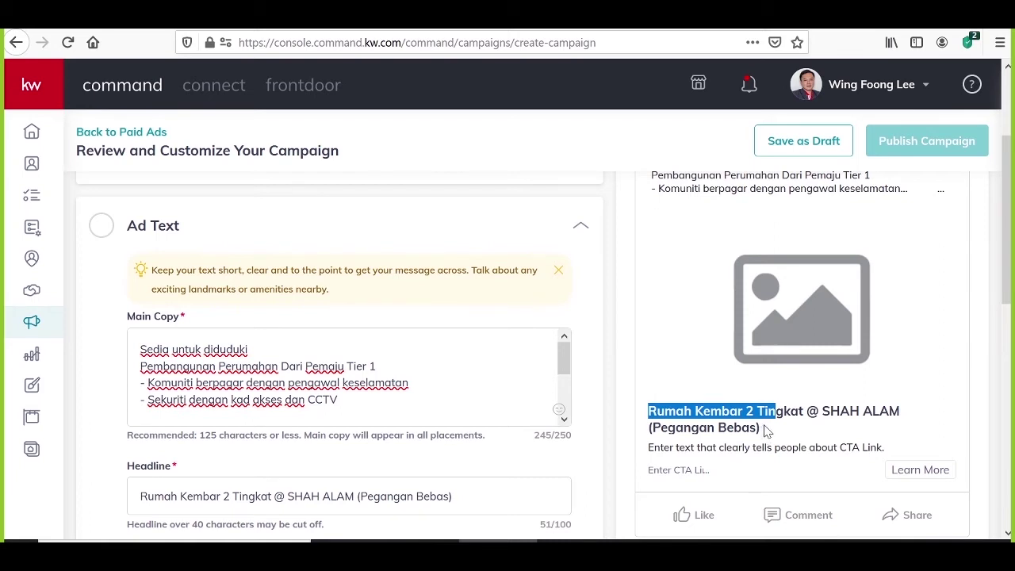
pyautogui.doubleClick(670, 411)
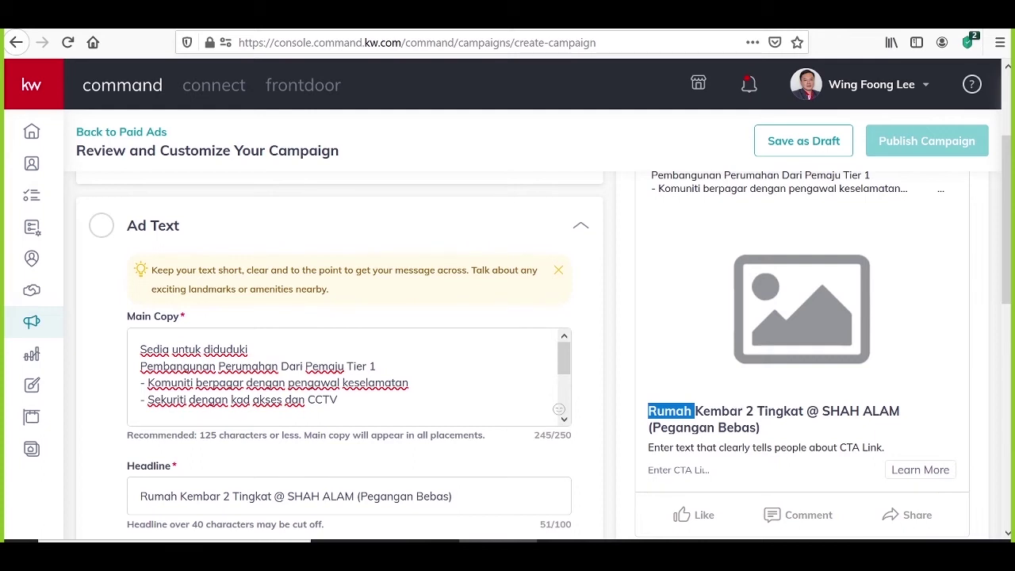
pyautogui.moveTo(829, 411); pyautogui.dragTo(899, 411)
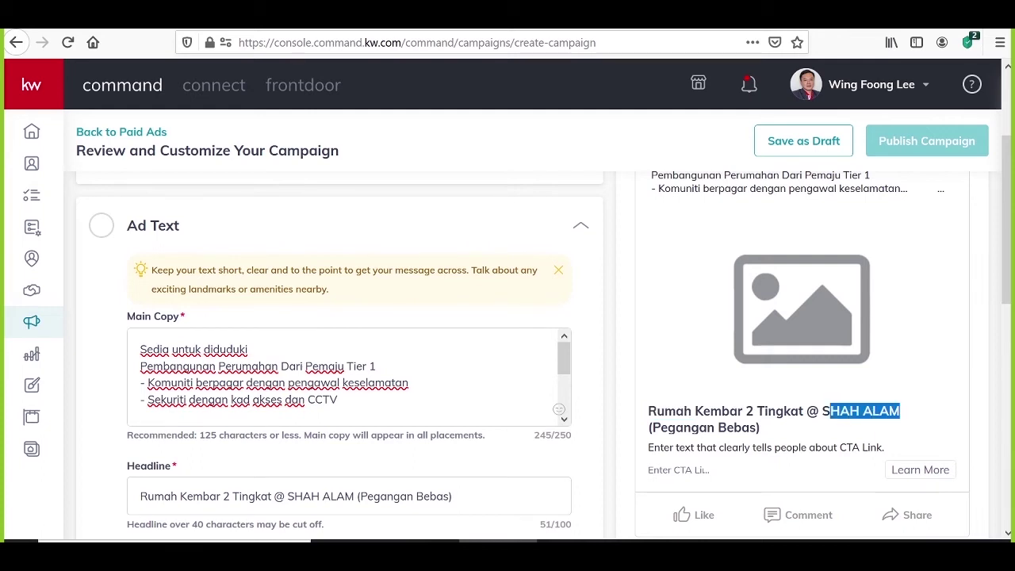
pyautogui.doubleClick(670, 411)
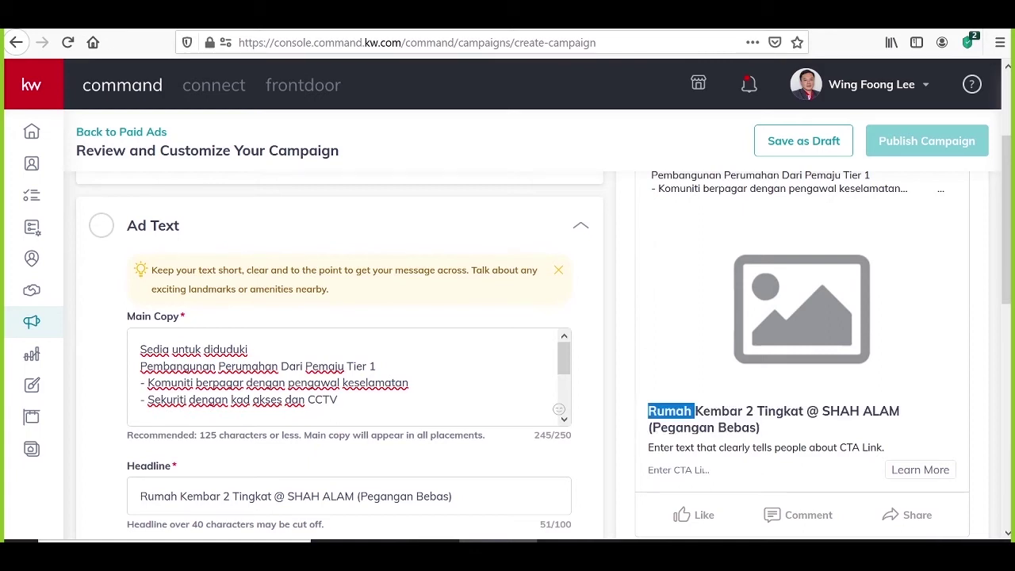
pyautogui.tripleClick(670, 411)
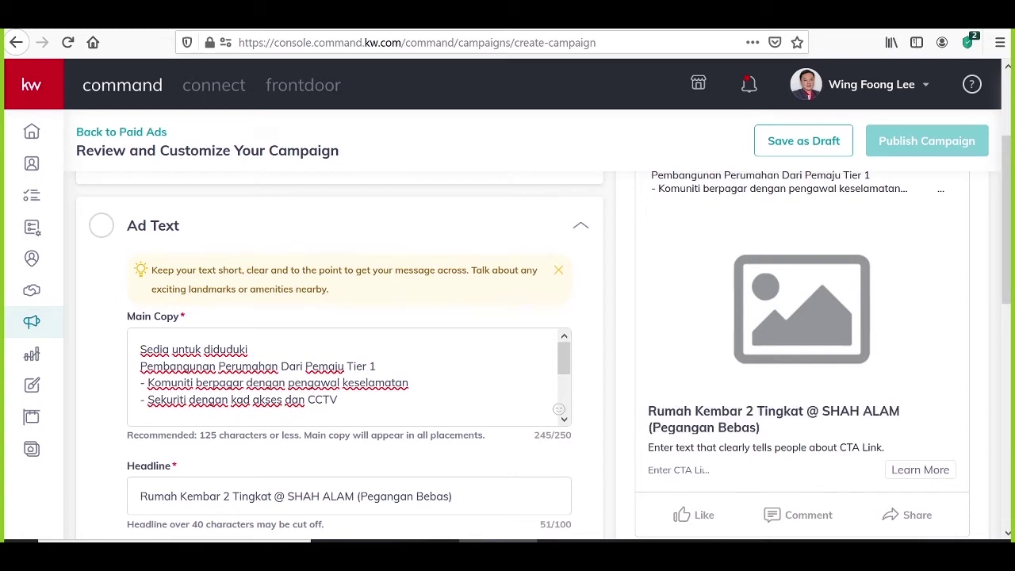
pyautogui.doubleClick(684, 427)
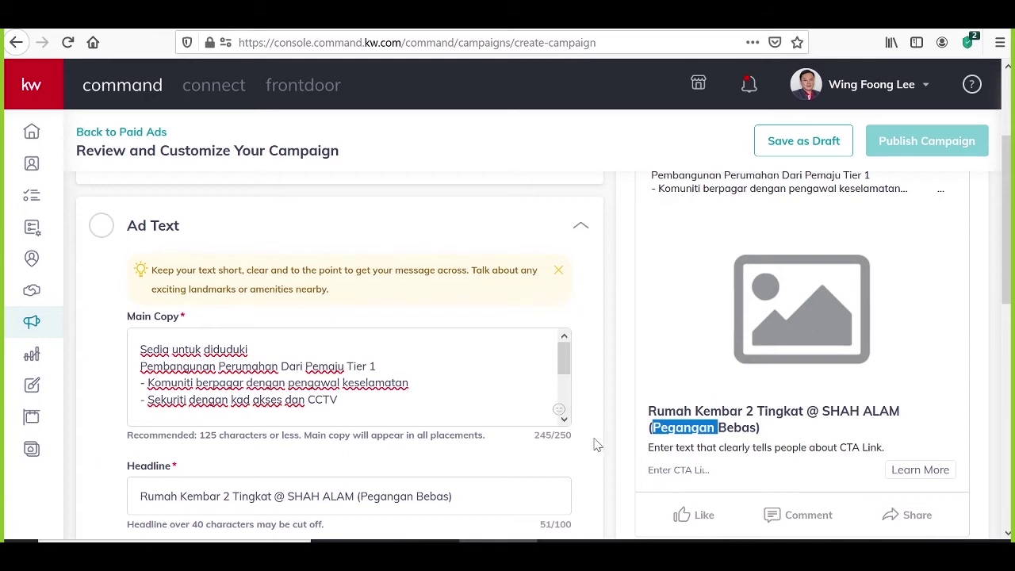
# Fill the ad's Description with the prepared text beginning "Saiz tanah: 3,100 - 6,000 kps", "Saiz rumah: 3,000 - 4,500 kps" and "Penjimatan sehingga RM200,000".
pyautogui.tripleClick(508, 495)
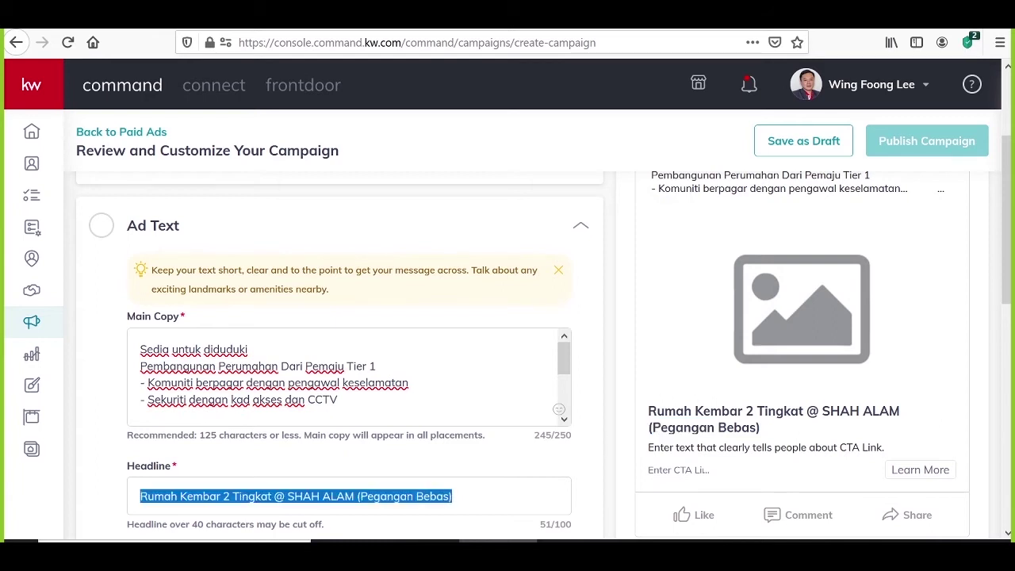
pyautogui.moveTo(656, 410); pyautogui.dragTo(723, 426)
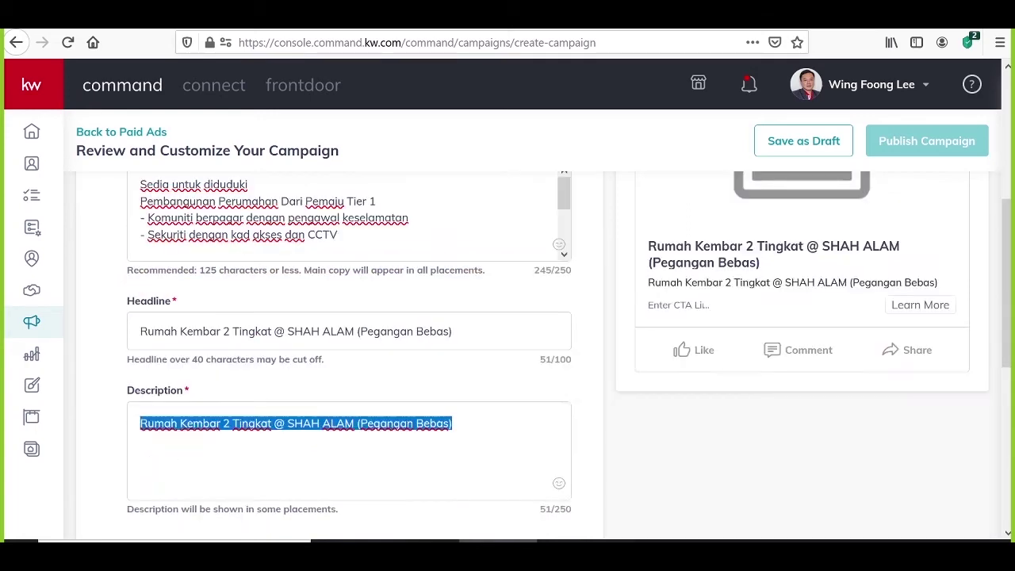
pyautogui.hotkey('ctrl', 'v')
pyautogui.scroll(10, 563, 457)
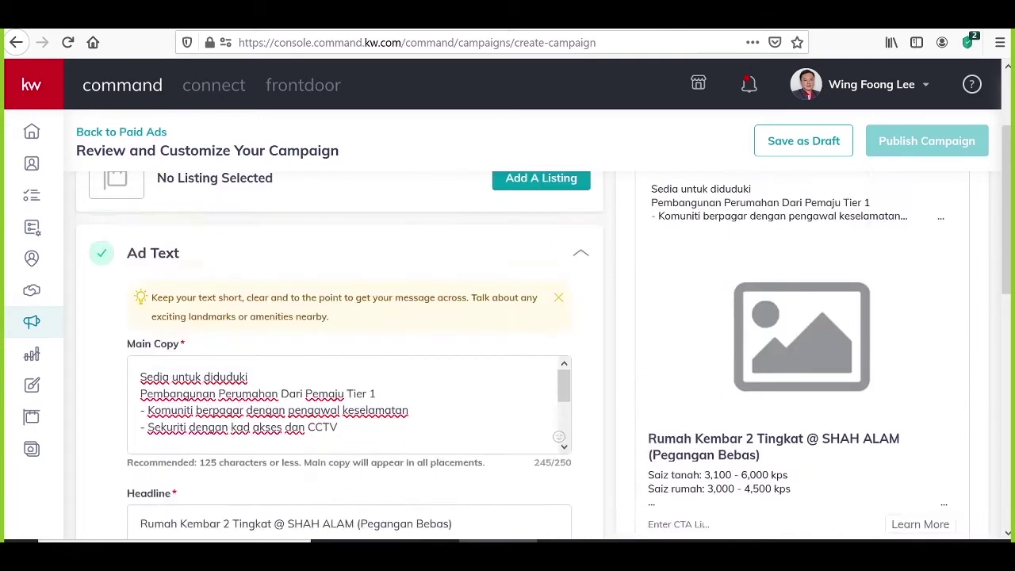
pyautogui.scroll(-5, 614, 455)
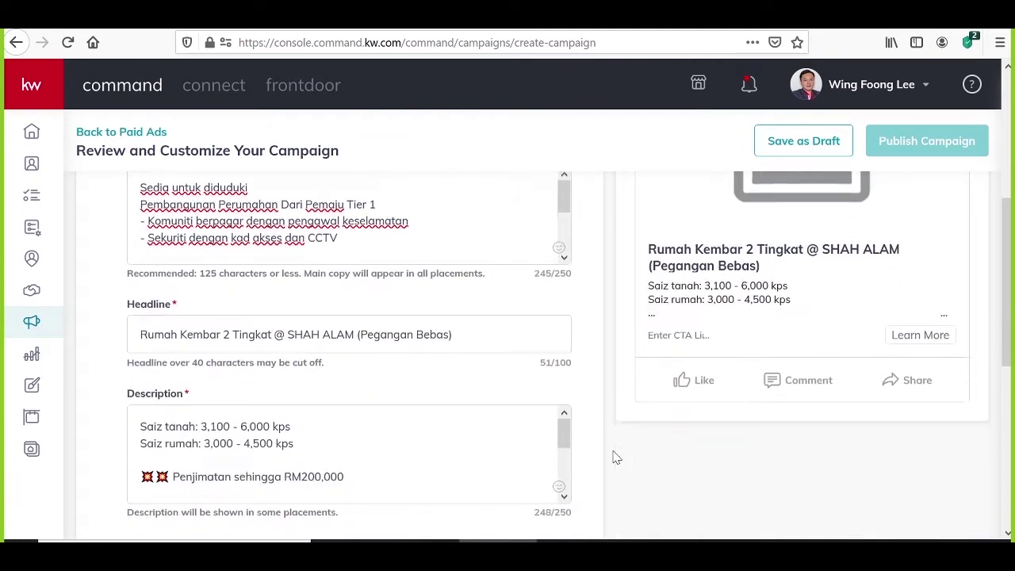
# Compare the full Description with its Facebook preview, examining the land and house sizes, savings offer, booking payment and free legal fee lines.
pyautogui.moveTo(141, 340); pyautogui.dragTo(277, 358)
pyautogui.moveTo(344, 391); pyautogui.dragTo(140, 391)
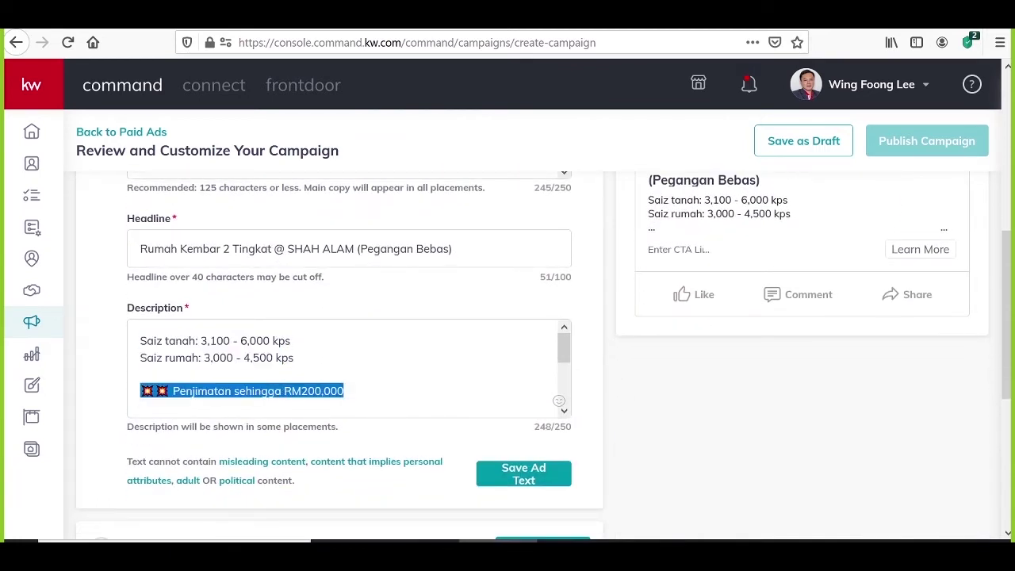
pyautogui.scroll(-2, 349, 368)
pyautogui.moveTo(141, 341); pyautogui.dragTo(323, 346)
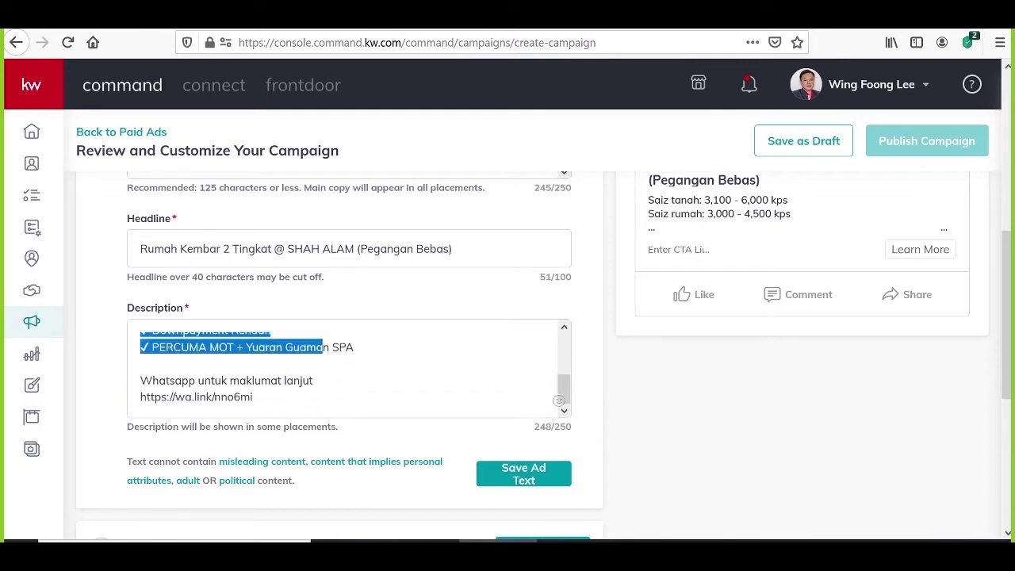
pyautogui.moveTo(324, 347); pyautogui.dragTo(375, 395)
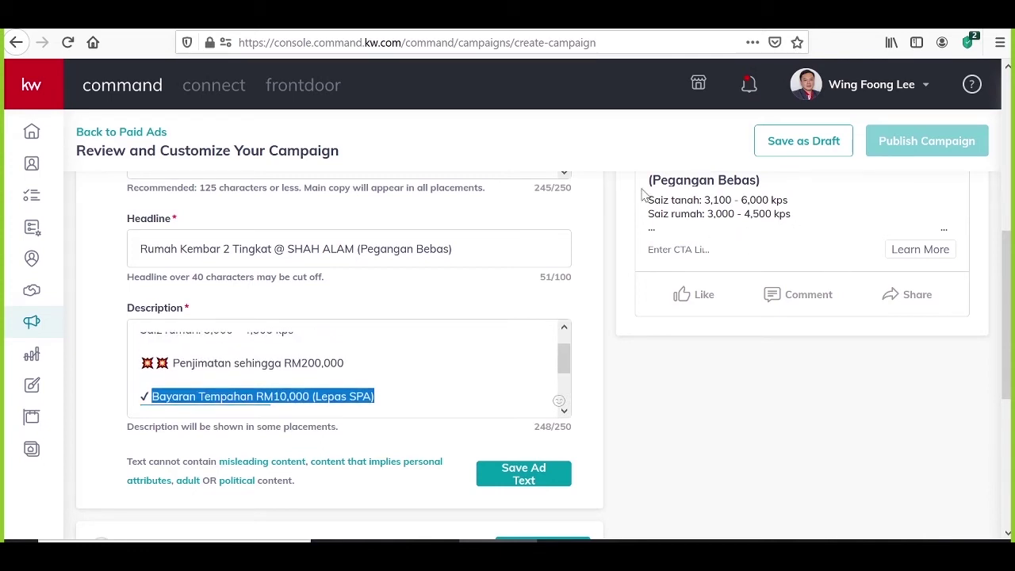
pyautogui.scroll(1, 349, 368)
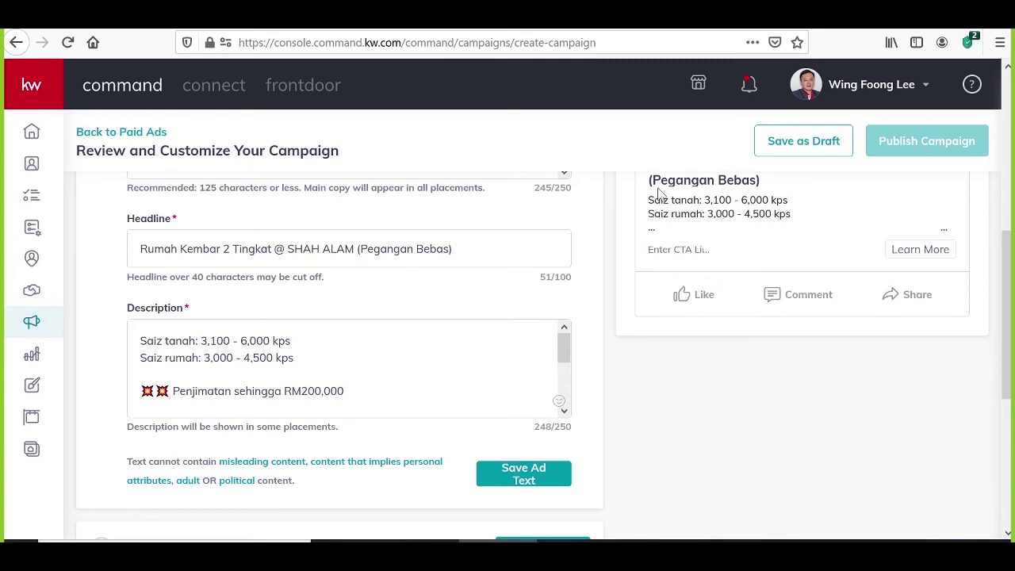
pyautogui.moveTo(648, 199); pyautogui.dragTo(819, 214)
pyautogui.scroll(2, 822, 251)
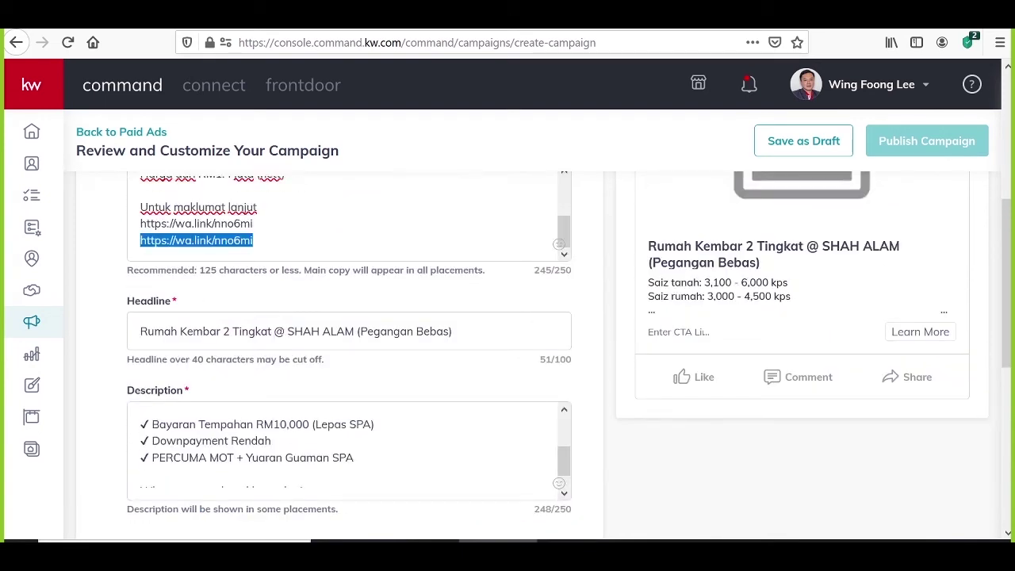
pyautogui.moveTo(152, 424); pyautogui.dragTo(328, 457)
pyautogui.moveTo(646, 293); pyautogui.dragTo(748, 296)
# Configure the Ad Media with the uploaded video 20200923_151631.mp4.
pyautogui.scroll(-4, 736, 398)
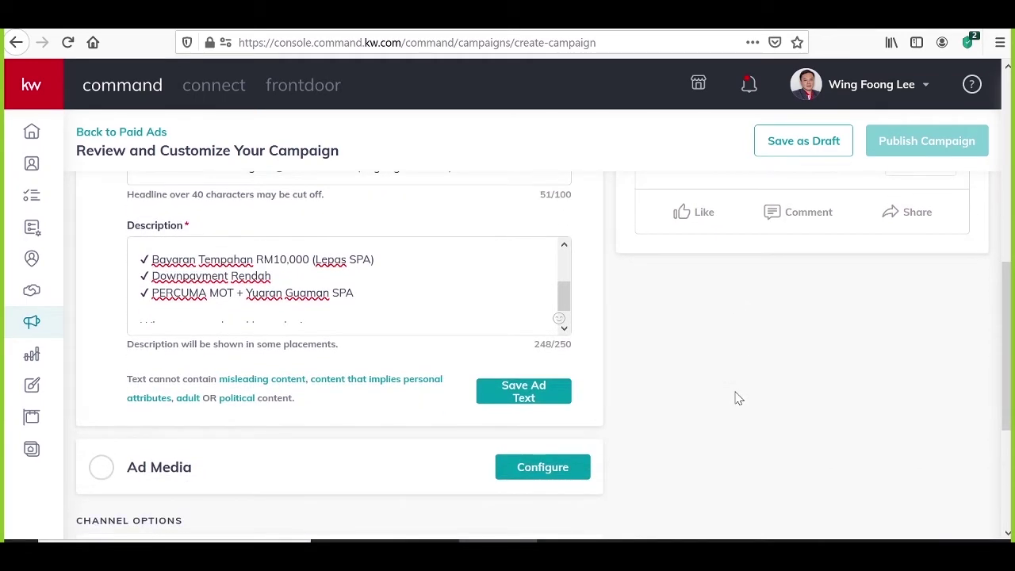
pyautogui.scroll(-2, 737, 398)
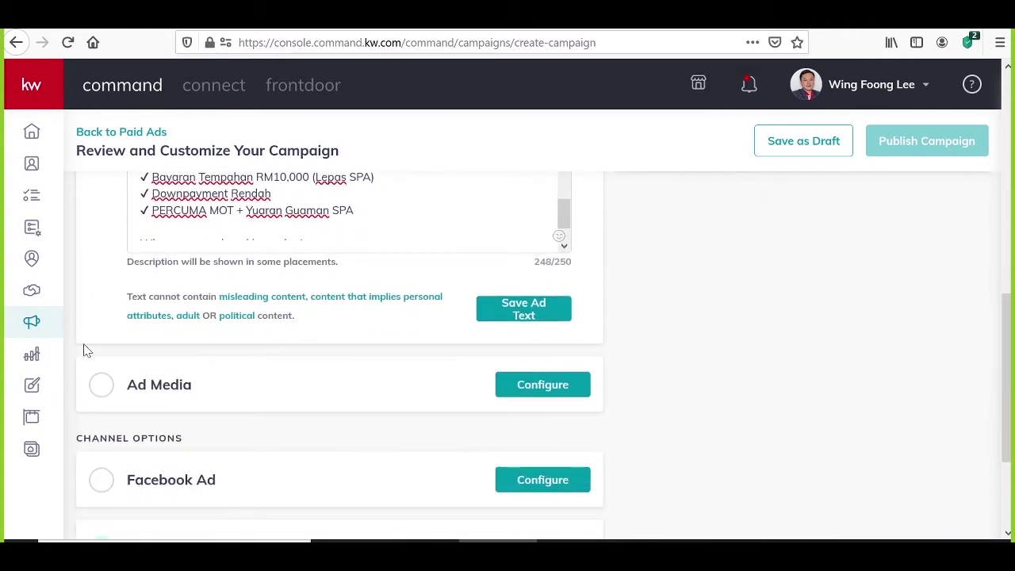
pyautogui.scroll(-2, 224, 381)
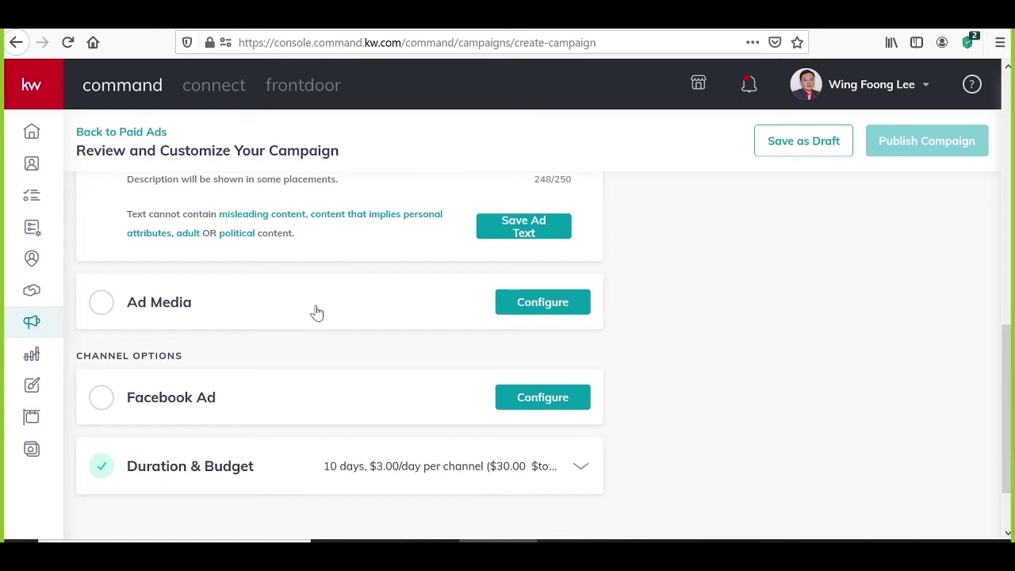
pyautogui.click(550, 302)
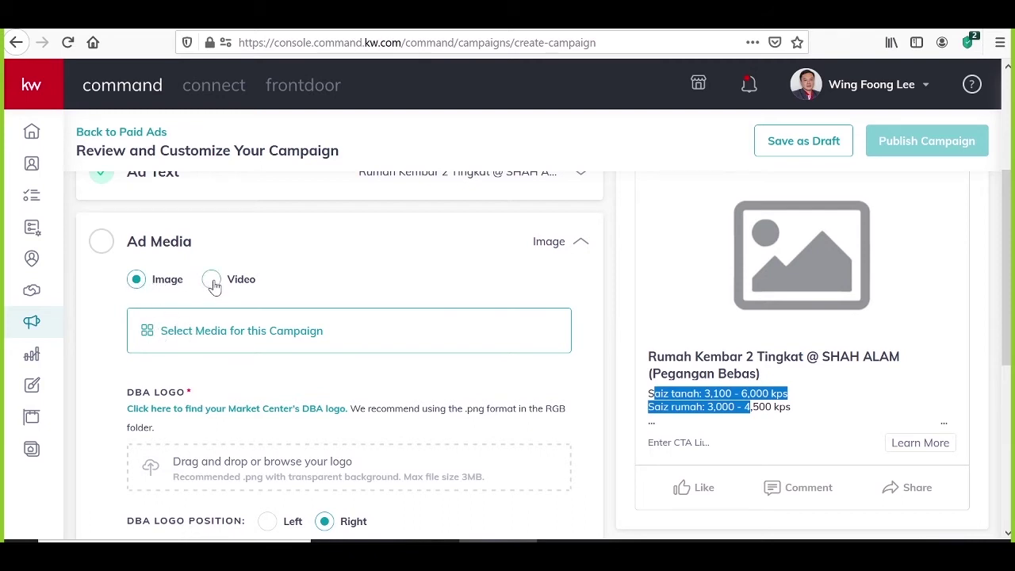
pyautogui.click(475, 346)
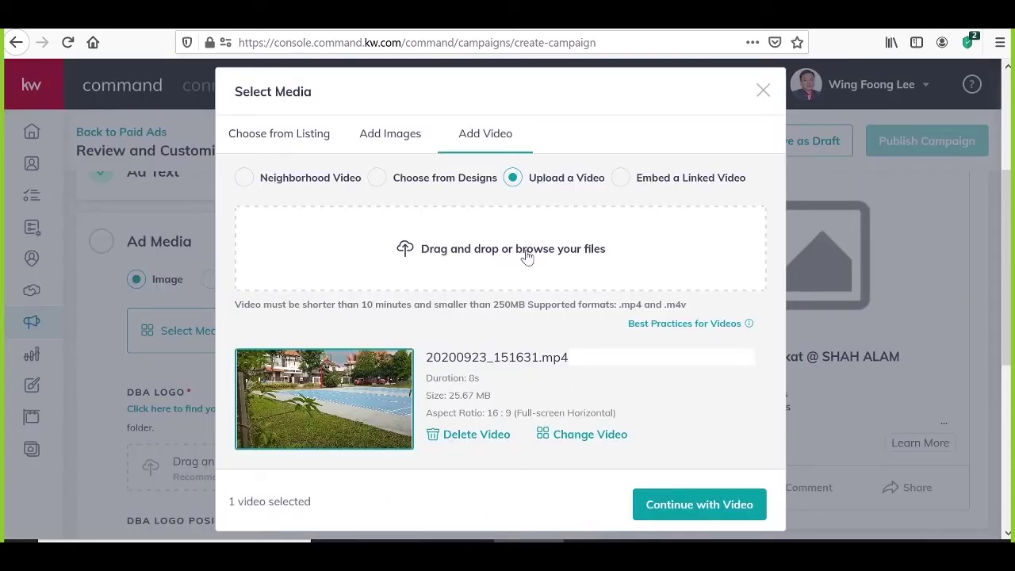
pyautogui.click(658, 501)
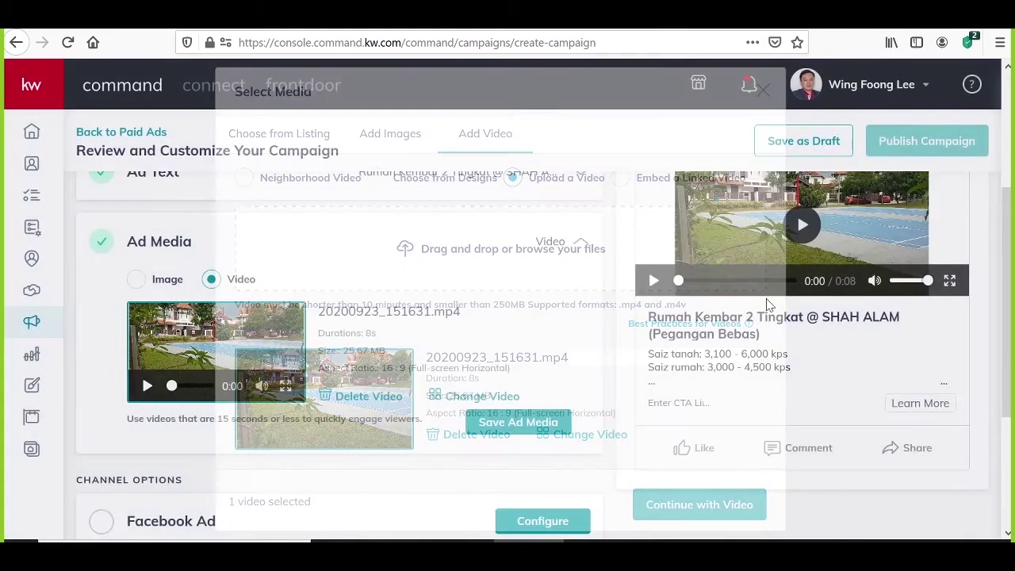
# Play and pause the video in the Facebook ad preview, examining how its footage appears.
pyautogui.scroll(2, 775, 248)
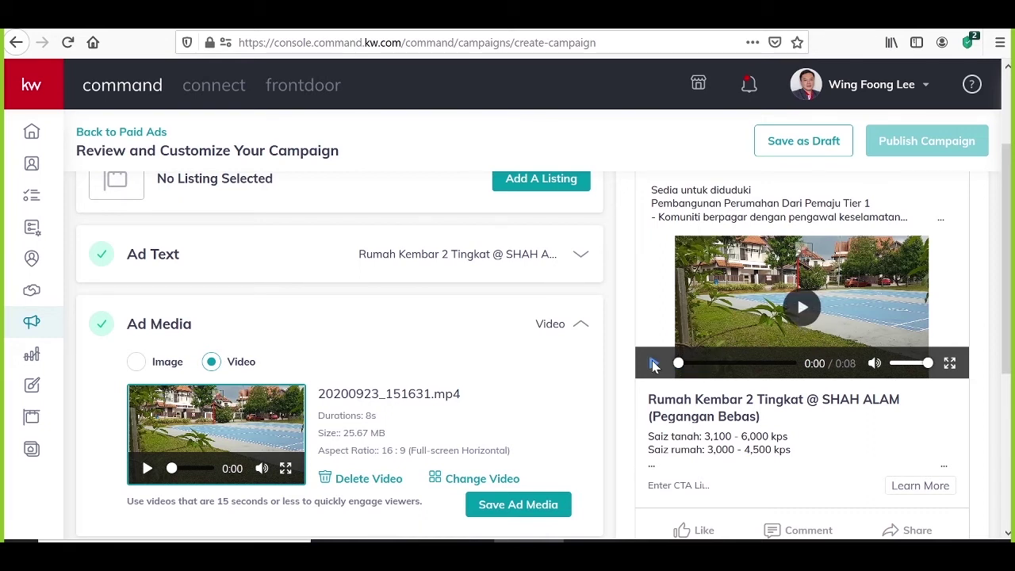
pyautogui.click(653, 363)
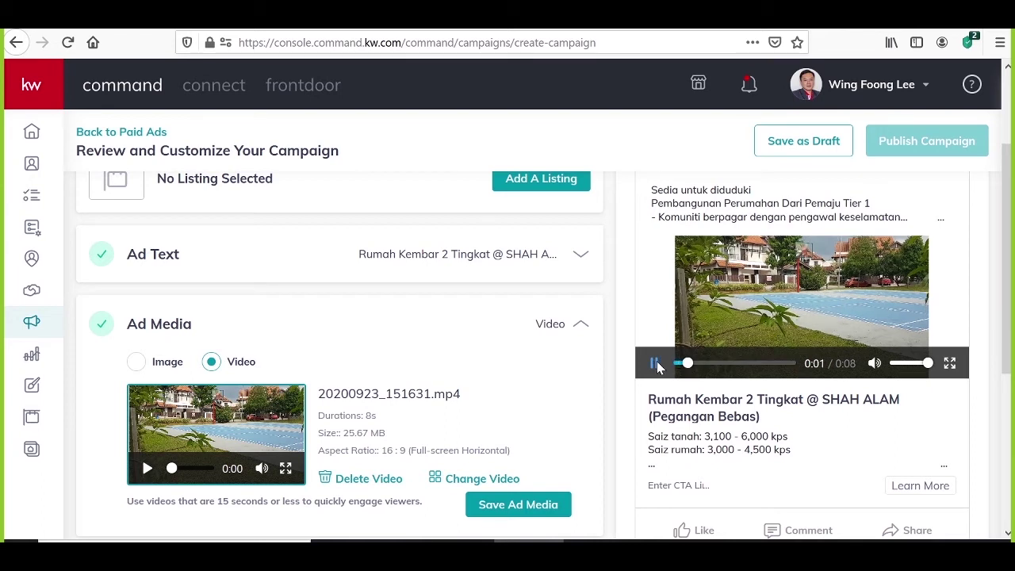
pyautogui.click(655, 363)
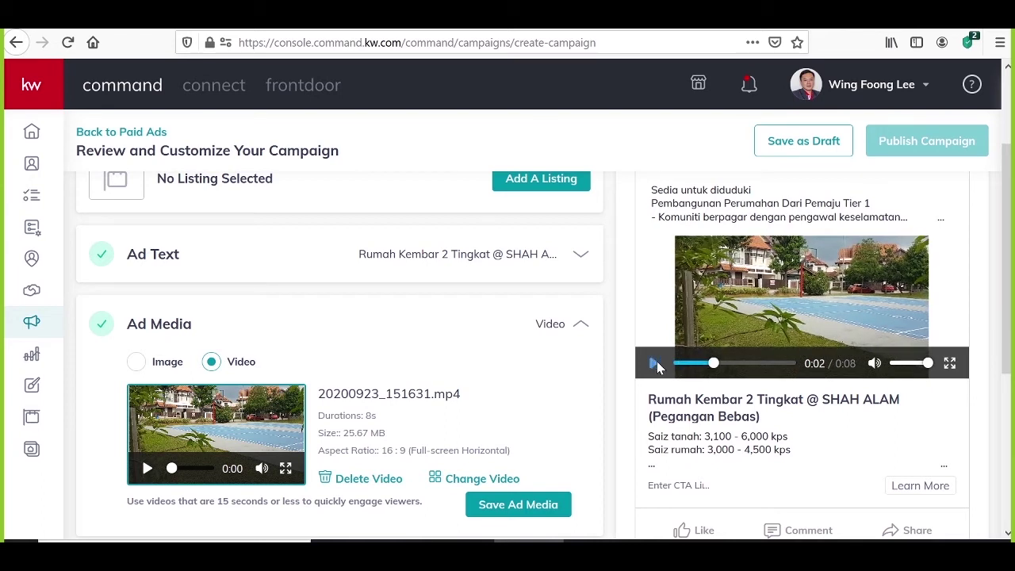
pyautogui.click(654, 363)
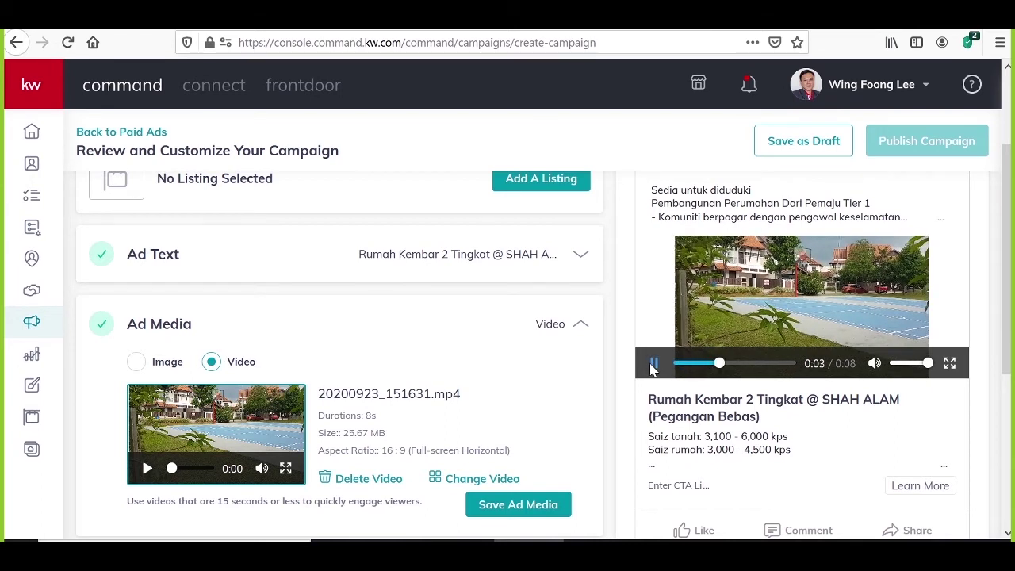
pyautogui.click(654, 364)
pyautogui.click(654, 363)
pyautogui.click(654, 363)
pyautogui.click(747, 363)
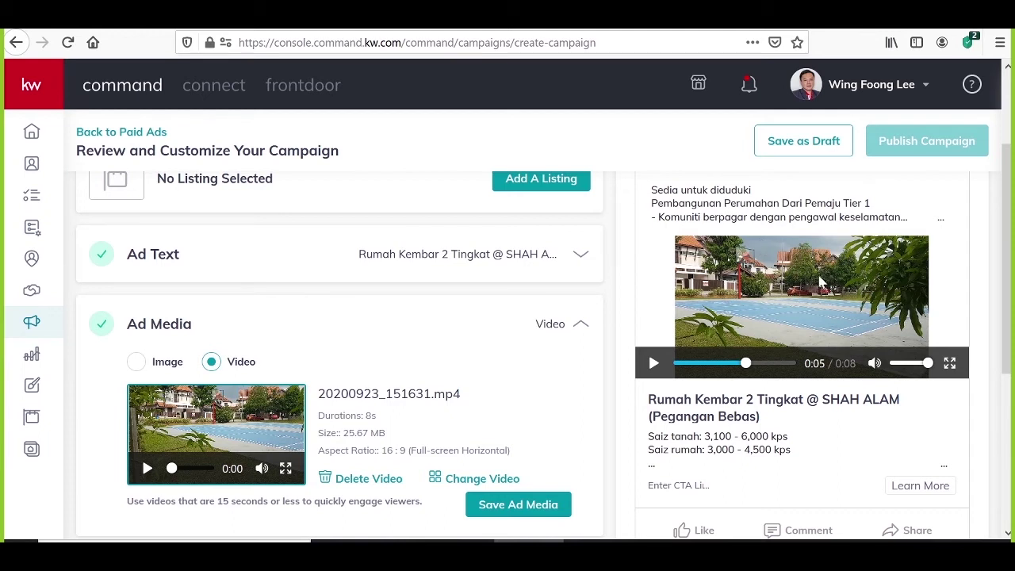
pyautogui.moveTo(745, 363)
pyautogui.mouseDown()
pyautogui.moveTo(721, 367)
pyautogui.moveTo(764, 373)
pyautogui.moveTo(741, 369)
pyautogui.mouseUp()
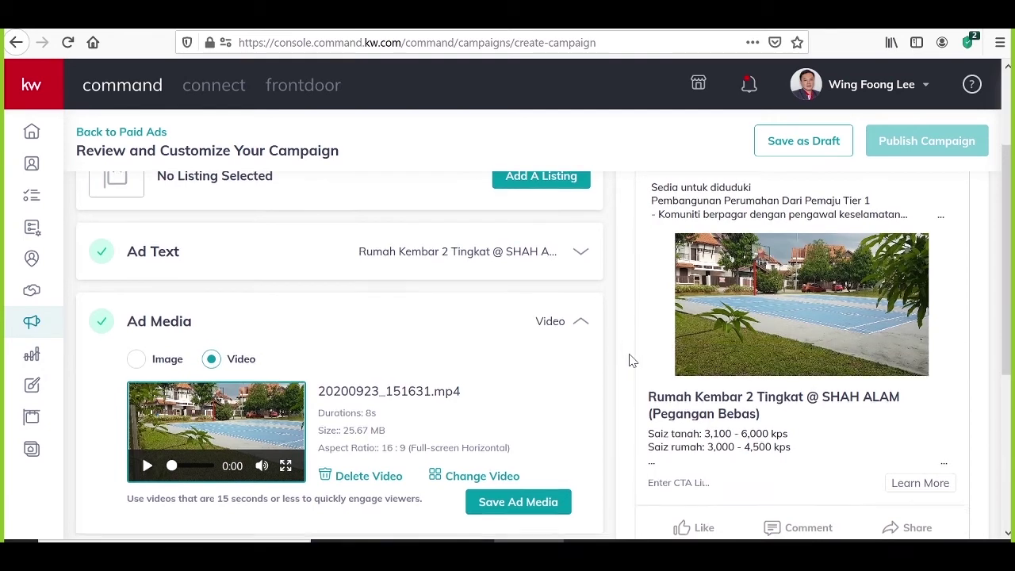
# Open the Facebook Ad channel configuration and choose BSP Homes as the page that displays the ad.
pyautogui.scroll(-3, 631, 361)
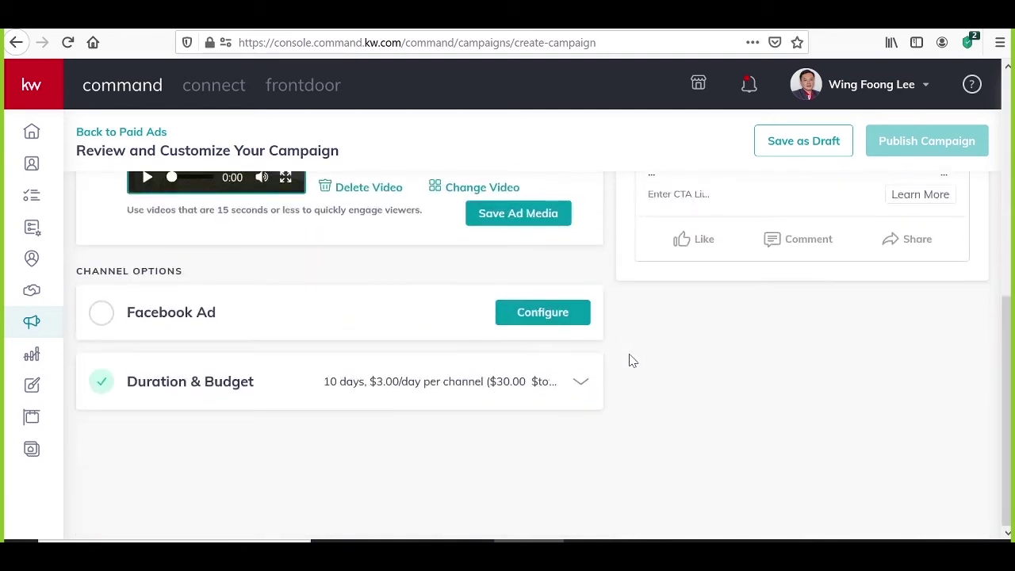
pyautogui.scroll(2, 632, 361)
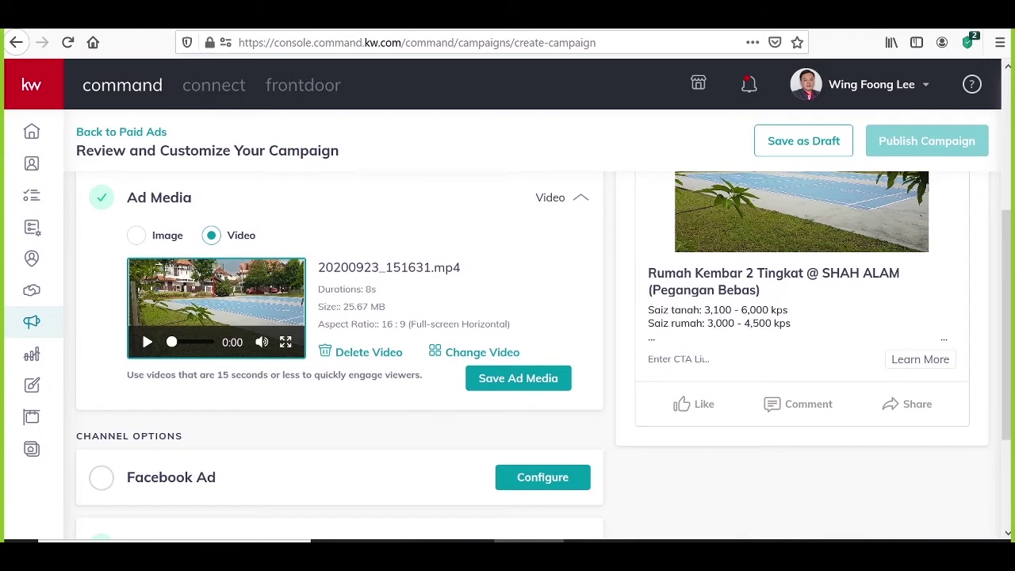
pyautogui.scroll(-2, 217, 310)
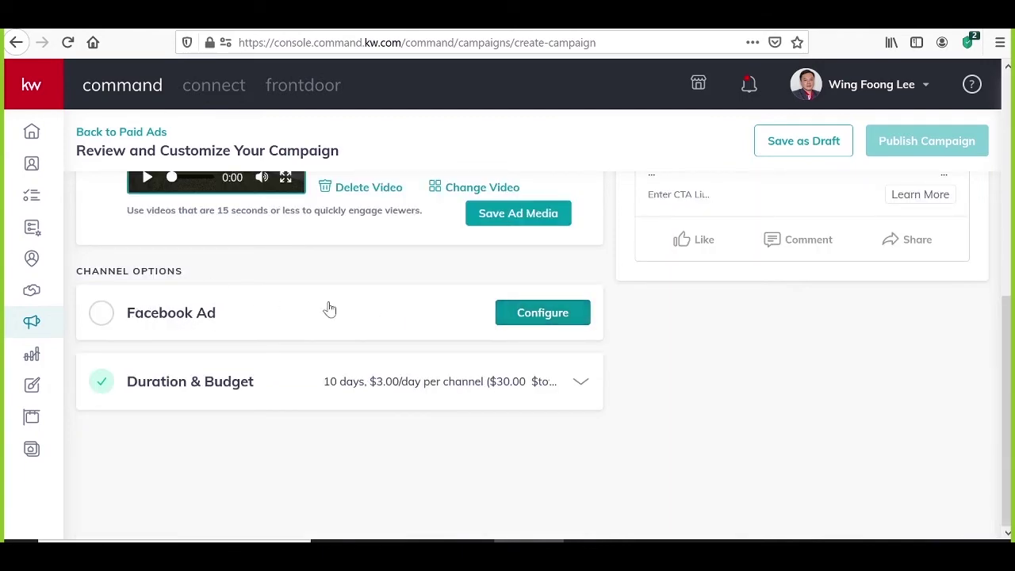
pyautogui.click(525, 313)
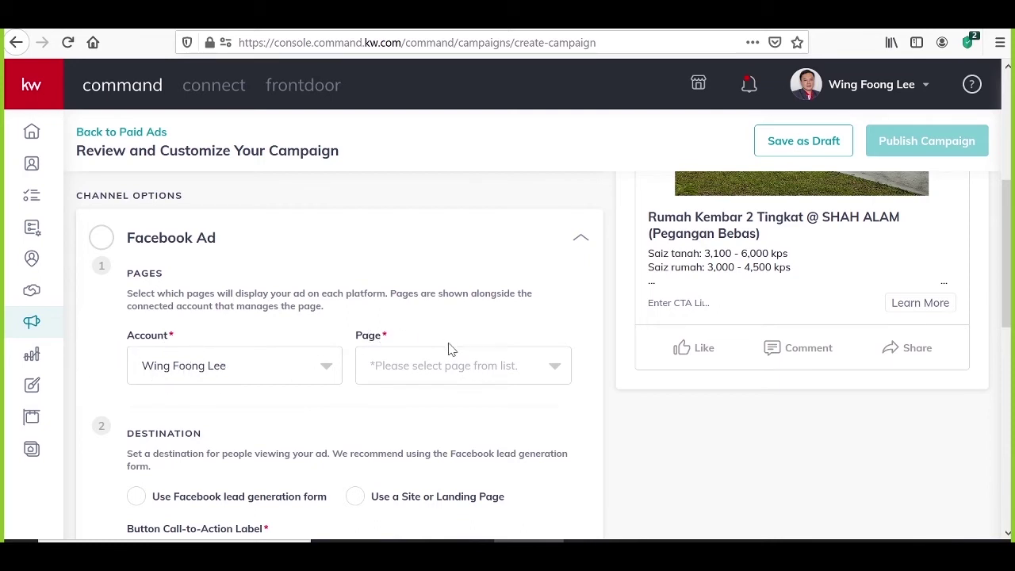
pyautogui.click(521, 369)
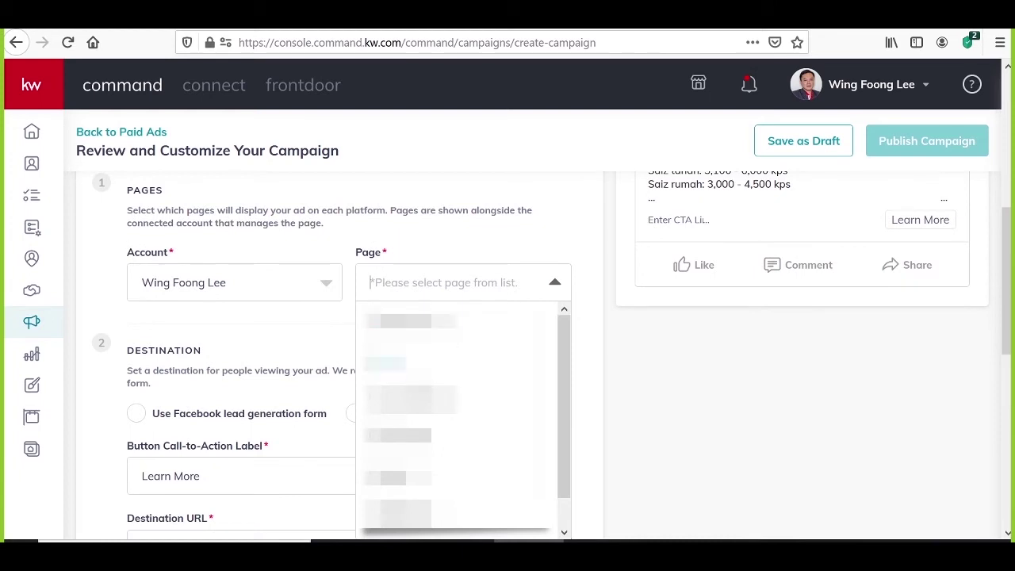
pyautogui.scroll(-2, 475, 372)
pyautogui.scroll(2, 460, 413)
pyautogui.click(396, 436)
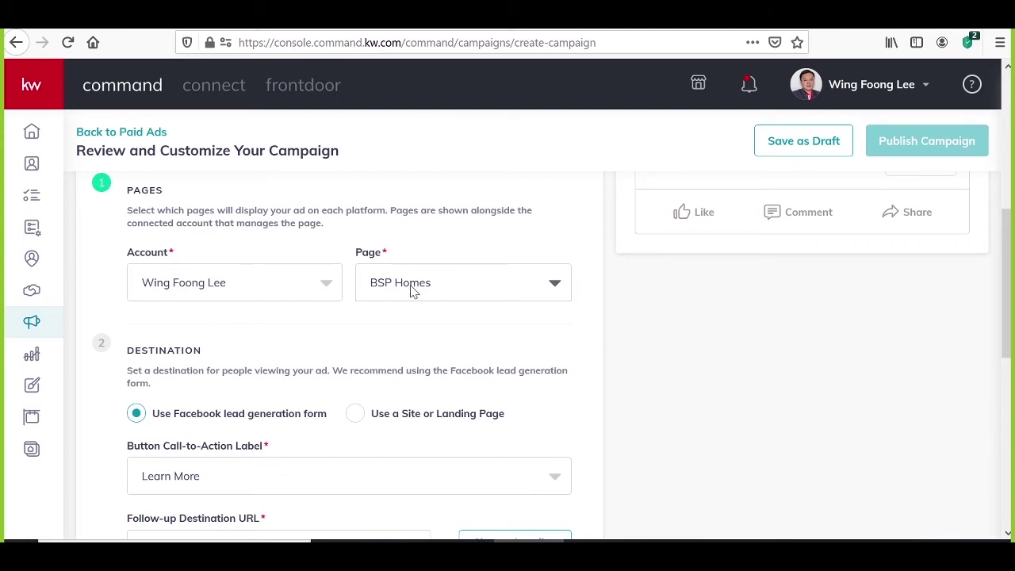
# Choose Learn More as the call-to-action button label for the Facebook lead generation form destination.
pyautogui.scroll(-2, 413, 292)
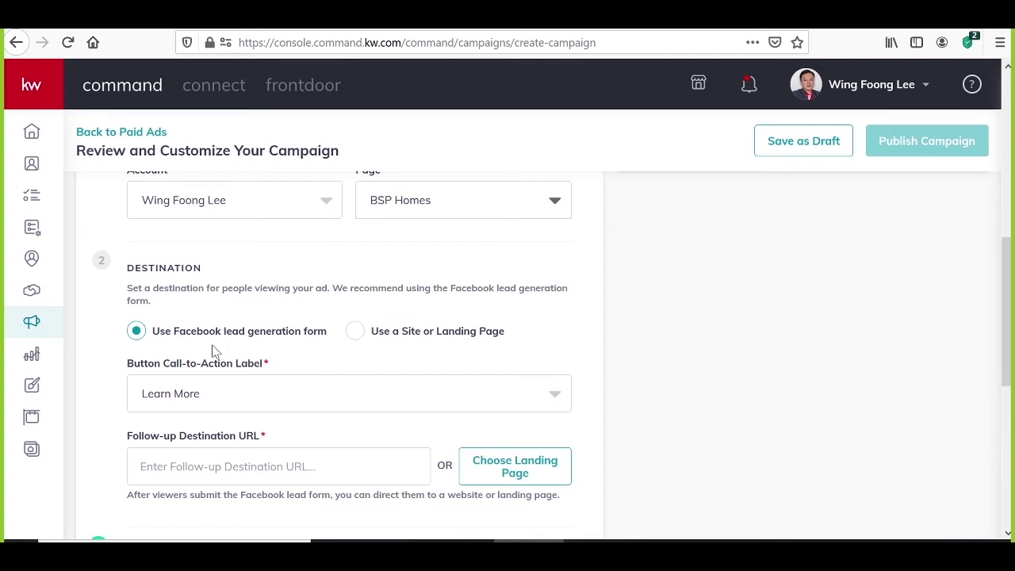
pyautogui.scroll(-2, 183, 321)
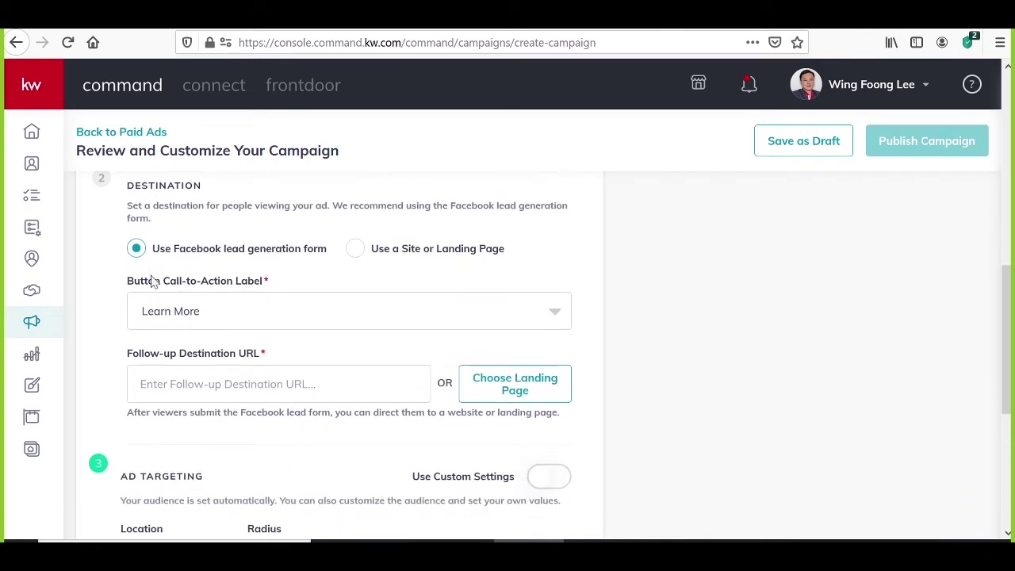
pyautogui.click(179, 315)
pyautogui.click(179, 315)
pyautogui.click(311, 326)
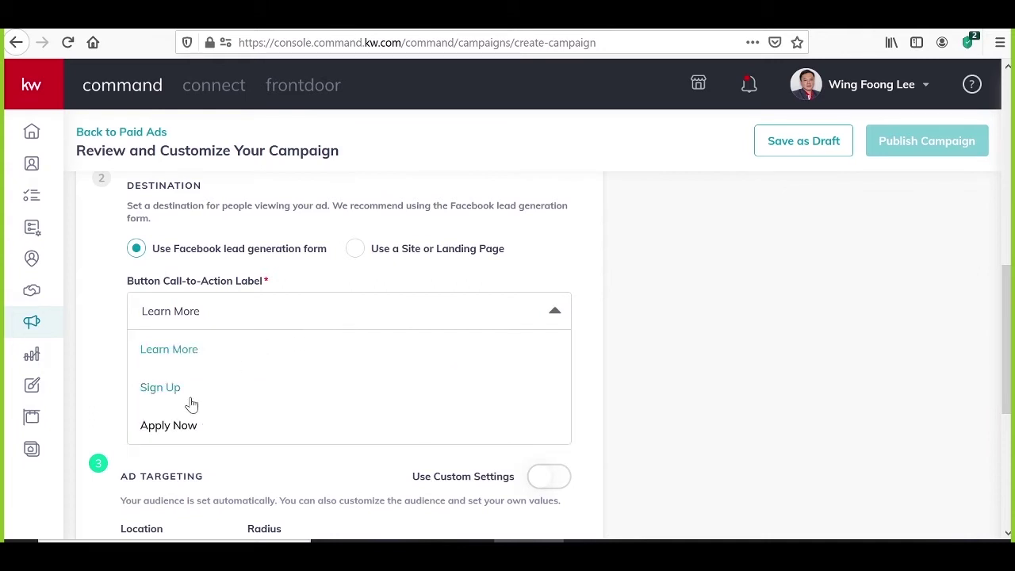
pyautogui.click(173, 353)
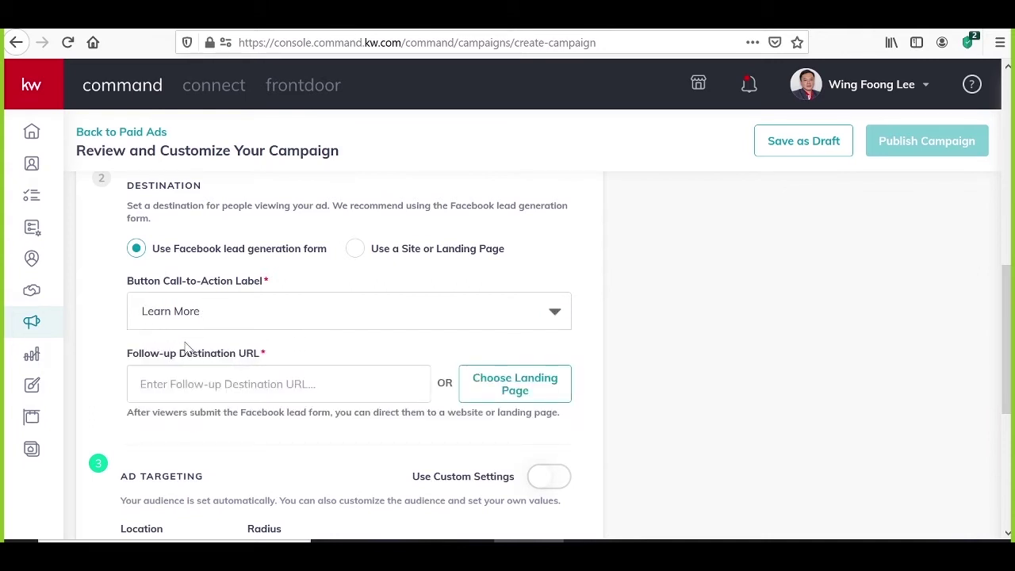
pyautogui.click(182, 384)
pyautogui.write('https://fa')
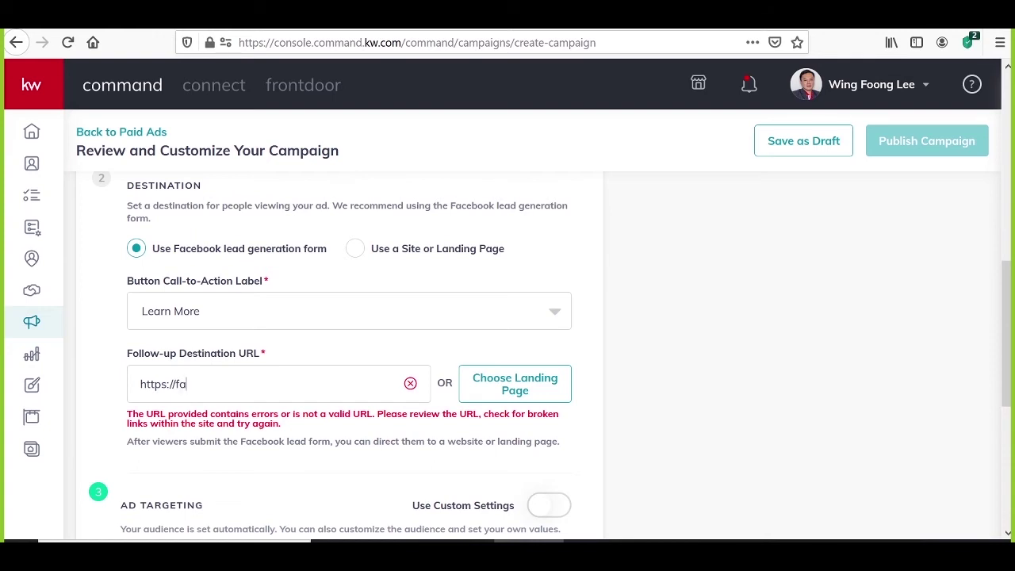
pyautogui.write('cebook')
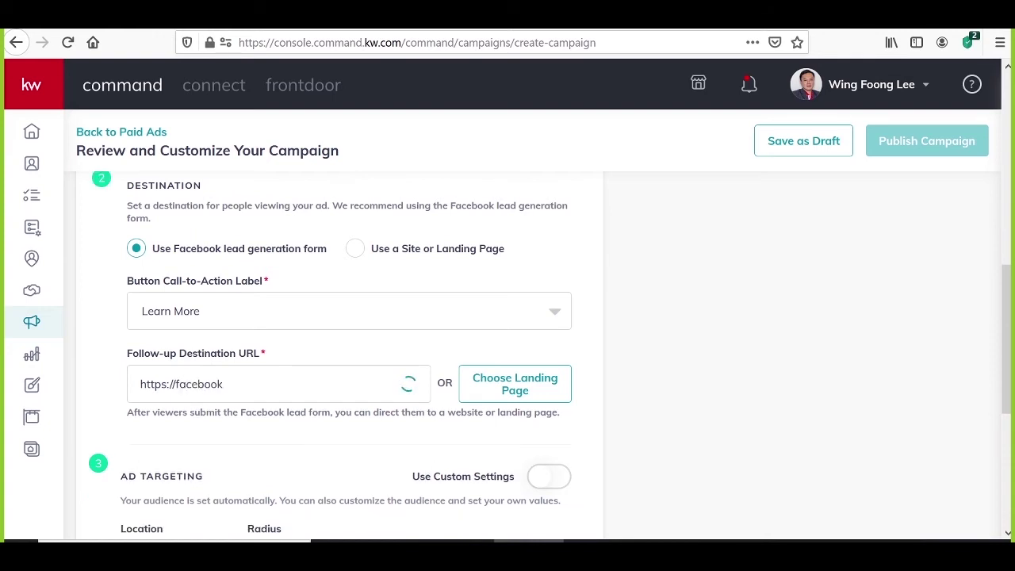
pyautogui.write('.com/BSPhomes')
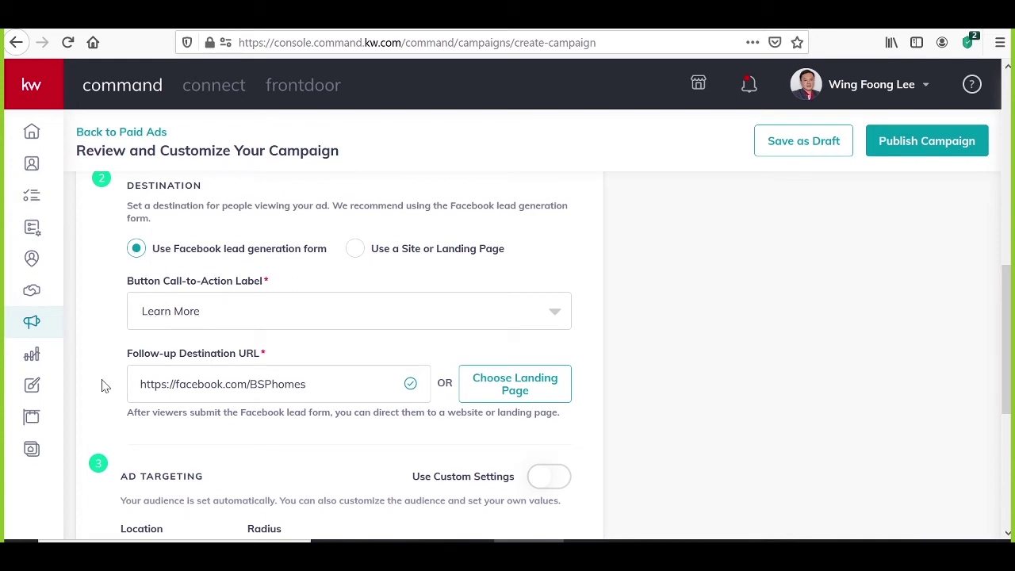
# Enable custom settings for the ad targeting and set the custom audience's country to Malaysia.
pyautogui.scroll(-3, 397, 325)
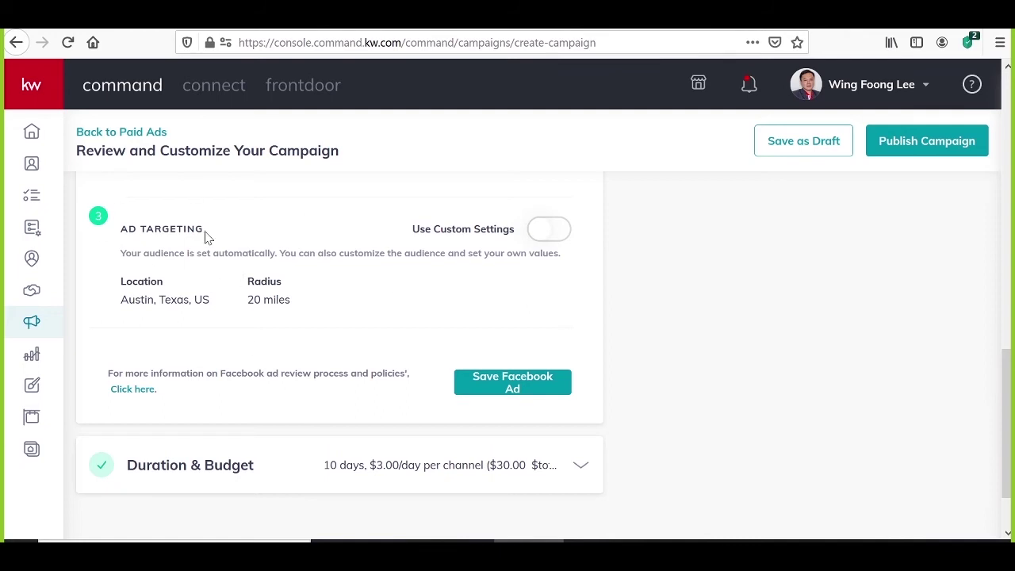
pyautogui.click(555, 238)
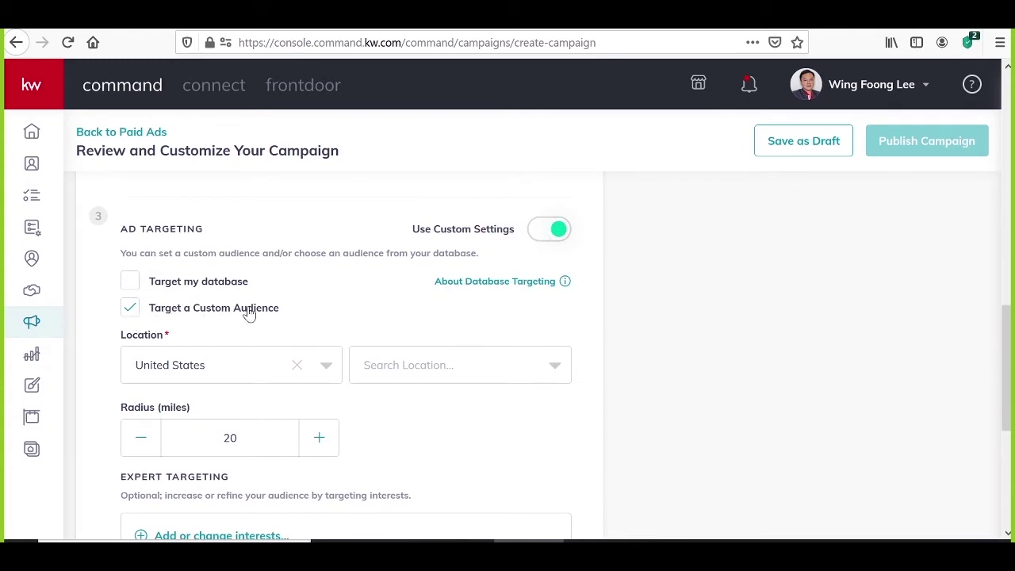
pyautogui.click(231, 370)
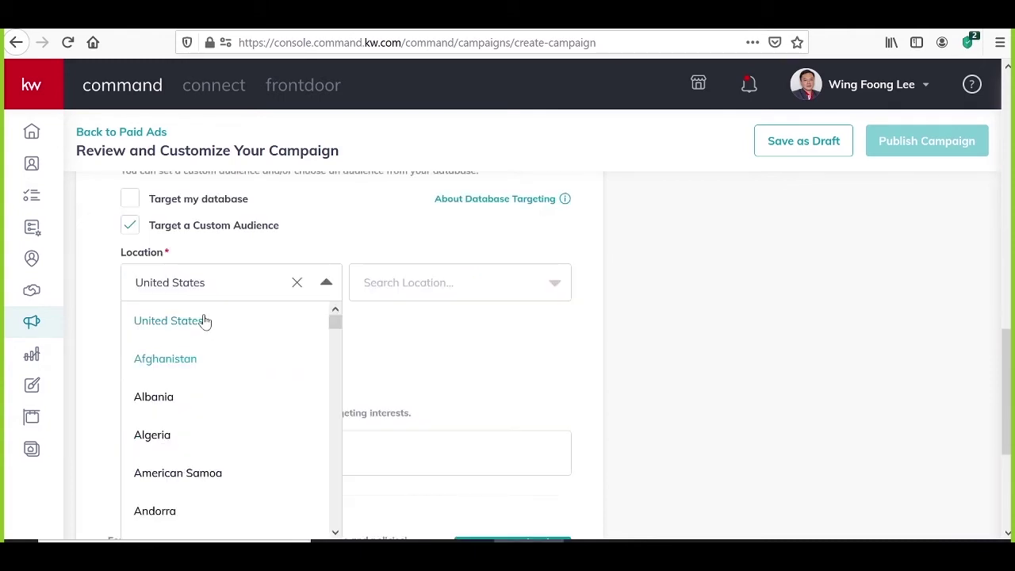
pyautogui.click(295, 284)
pyautogui.click(257, 295)
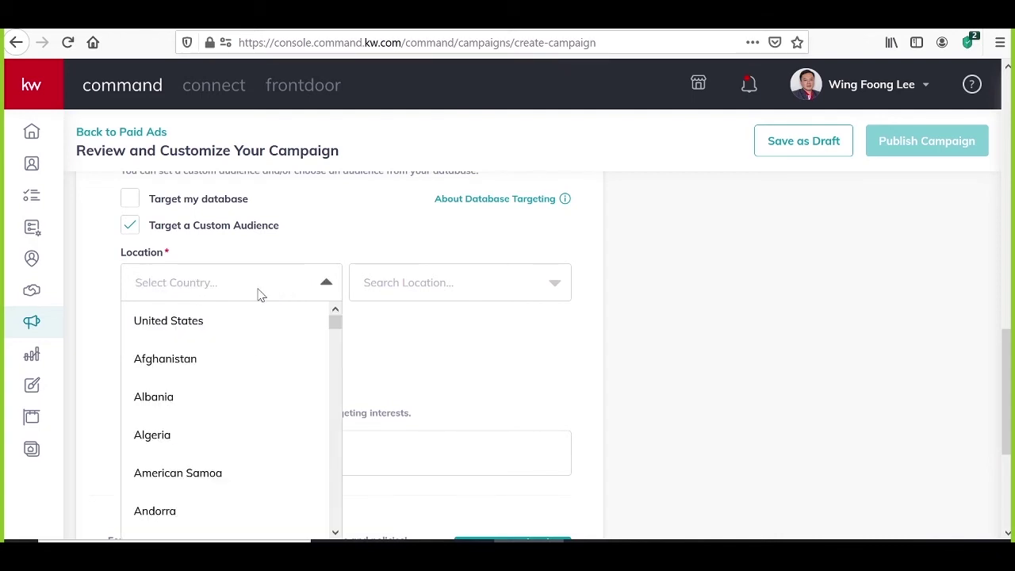
pyautogui.write('malaysia')
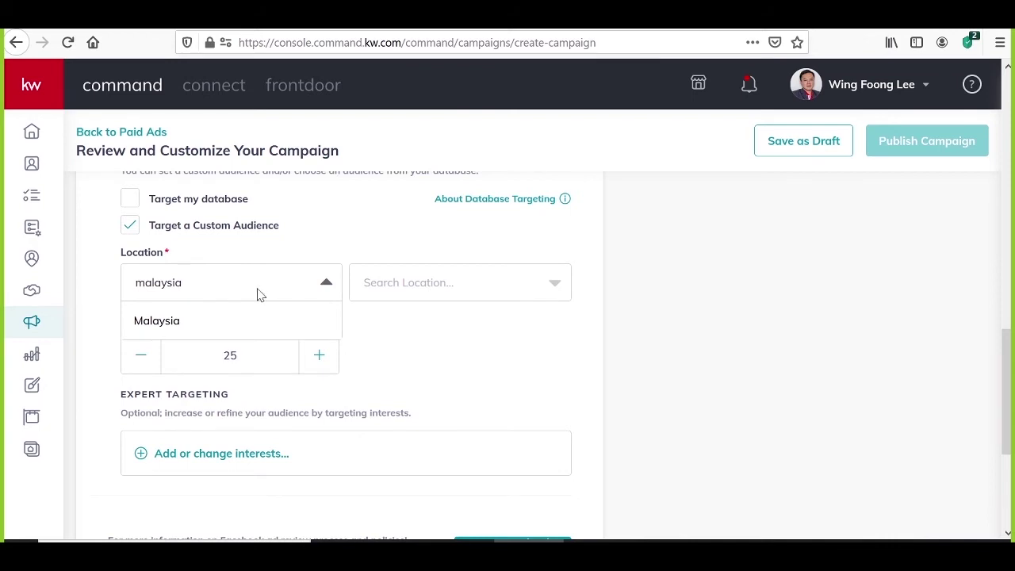
pyautogui.click(155, 322)
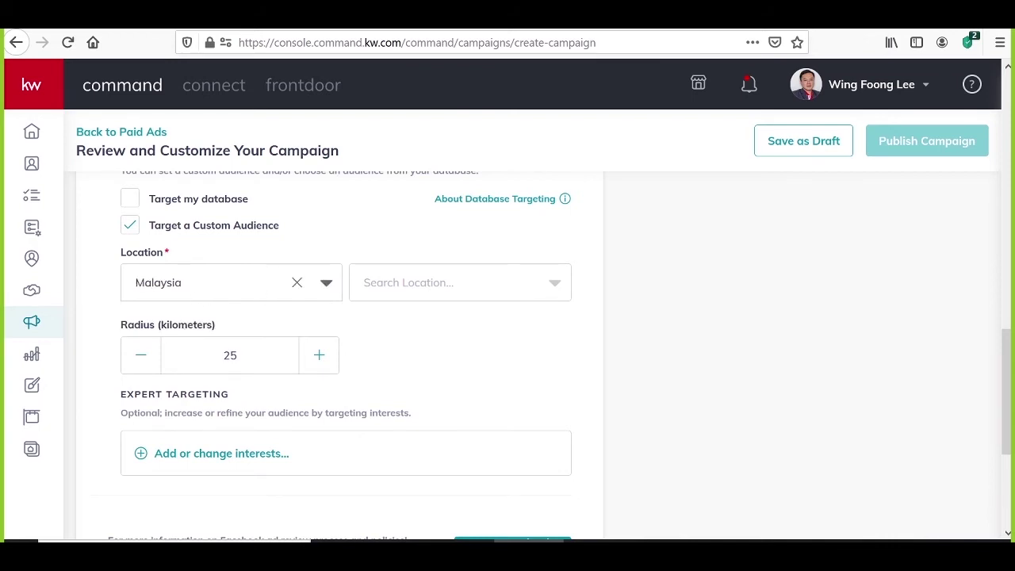
# Set the ad targeting's search location within Malaysia to Shah Alam, Selangor.
pyautogui.click(410, 300)
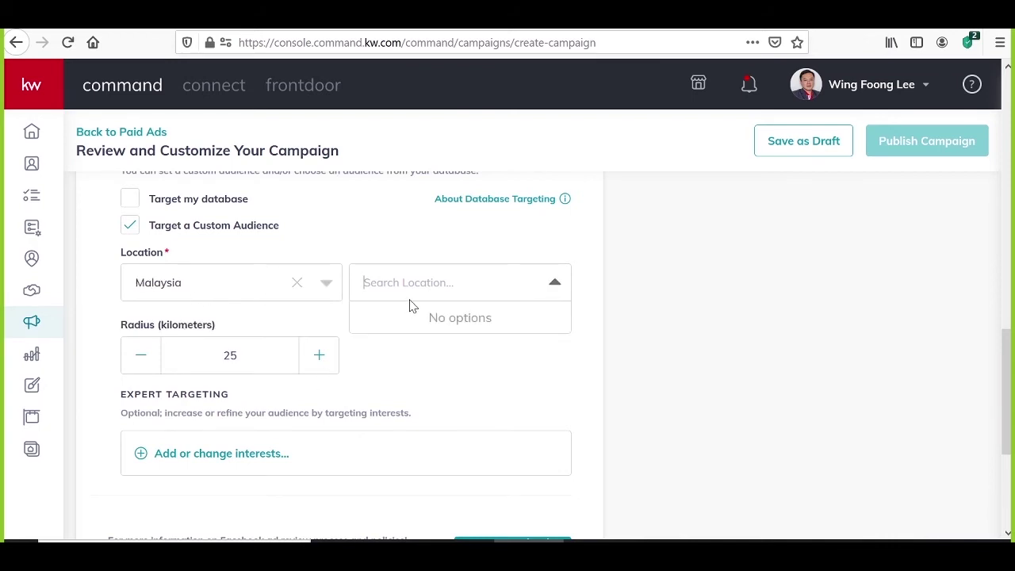
pyautogui.click(410, 300)
pyautogui.click(413, 295)
pyautogui.write('shah alam')
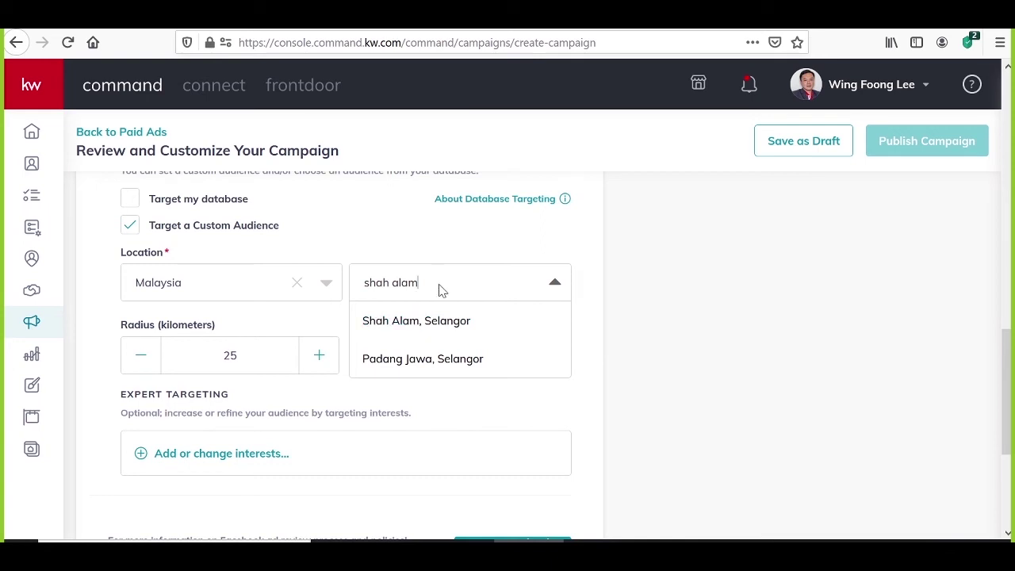
pyautogui.click(424, 326)
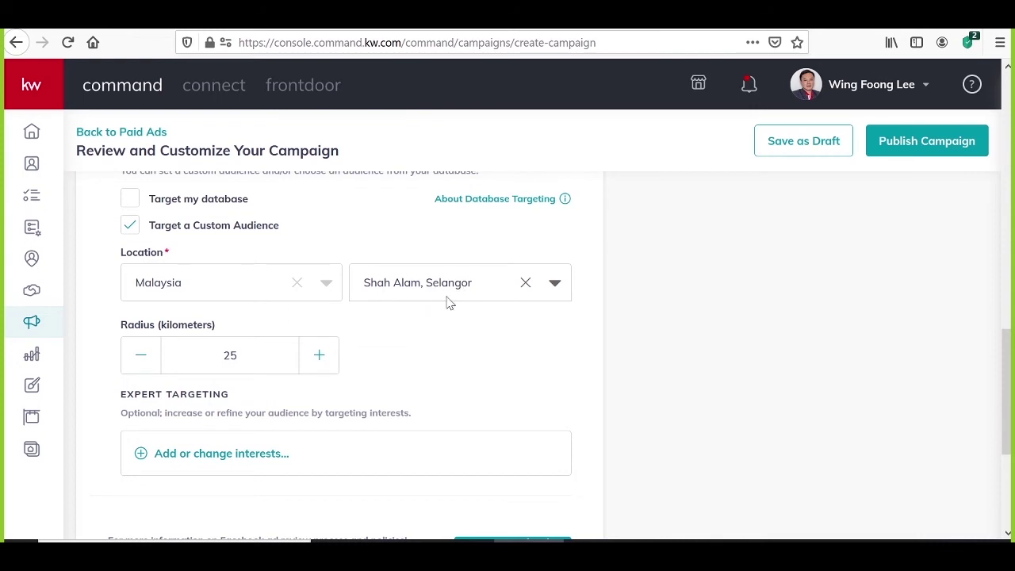
# Change the ad targeting's search location to Subang Jaya, Selangor.
pyautogui.click(485, 291)
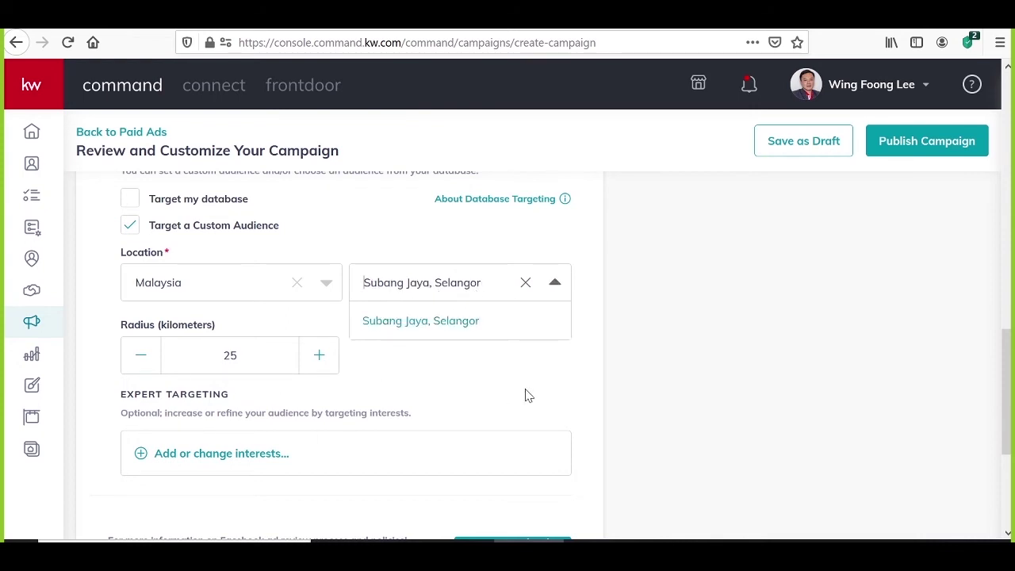
pyautogui.click(641, 385)
pyautogui.scroll(-1, 589, 417)
pyautogui.scroll(-1, 182, 386)
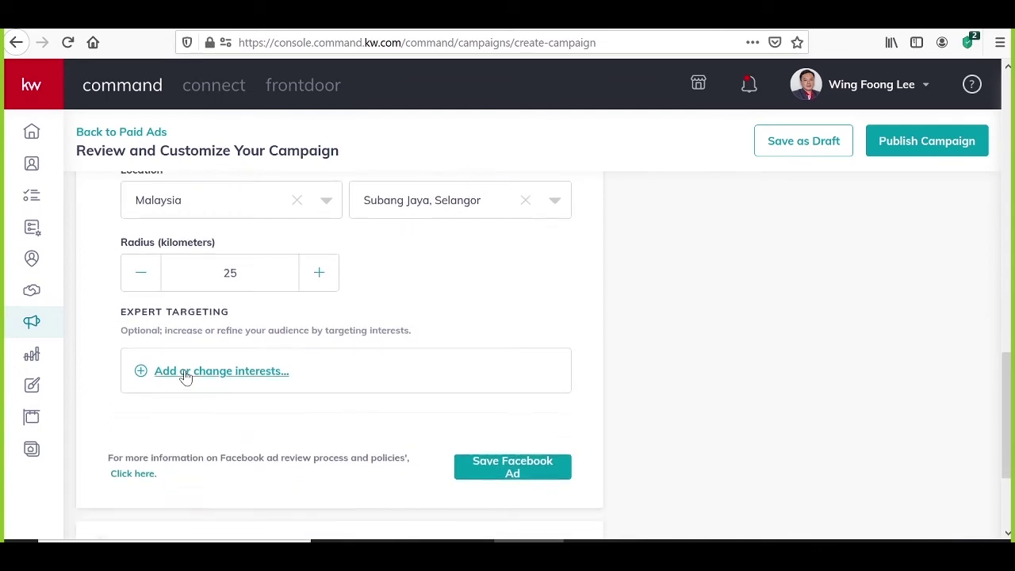
# Check the Expert Targeting interests dialog without adding any interests, and save the Facebook Ad settings.
pyautogui.click(183, 374)
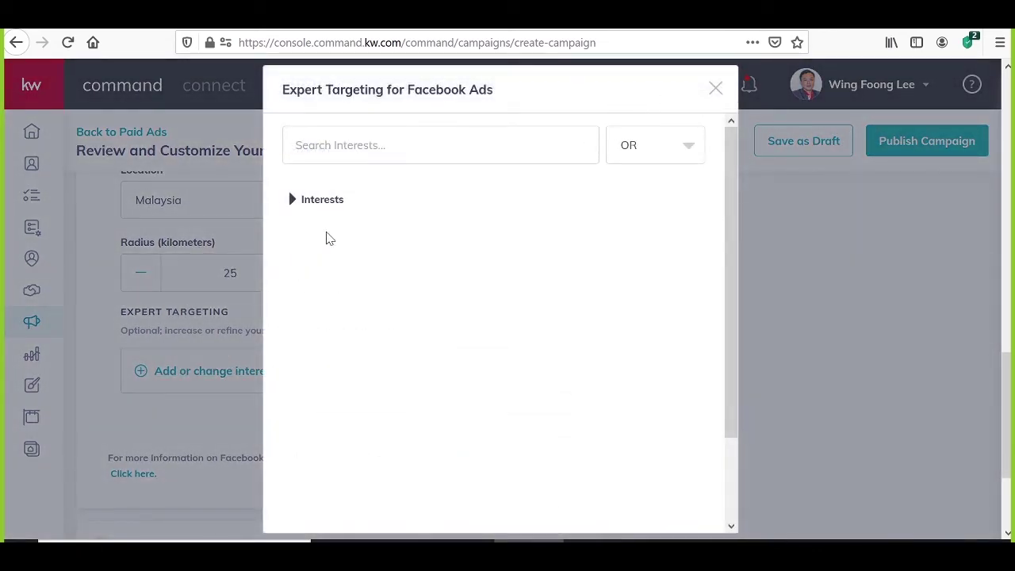
pyautogui.click(715, 88)
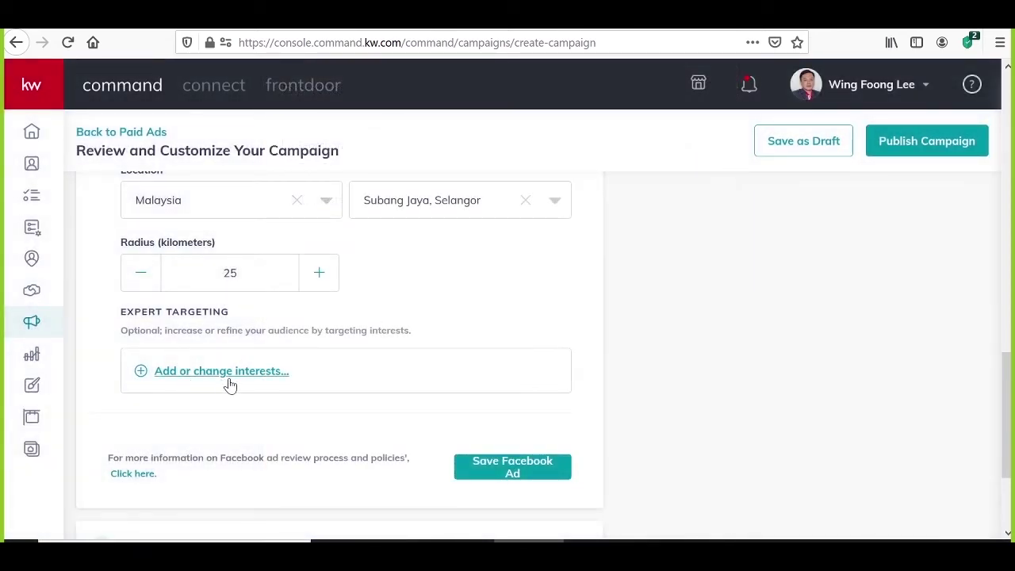
pyautogui.scroll(-2, 288, 403)
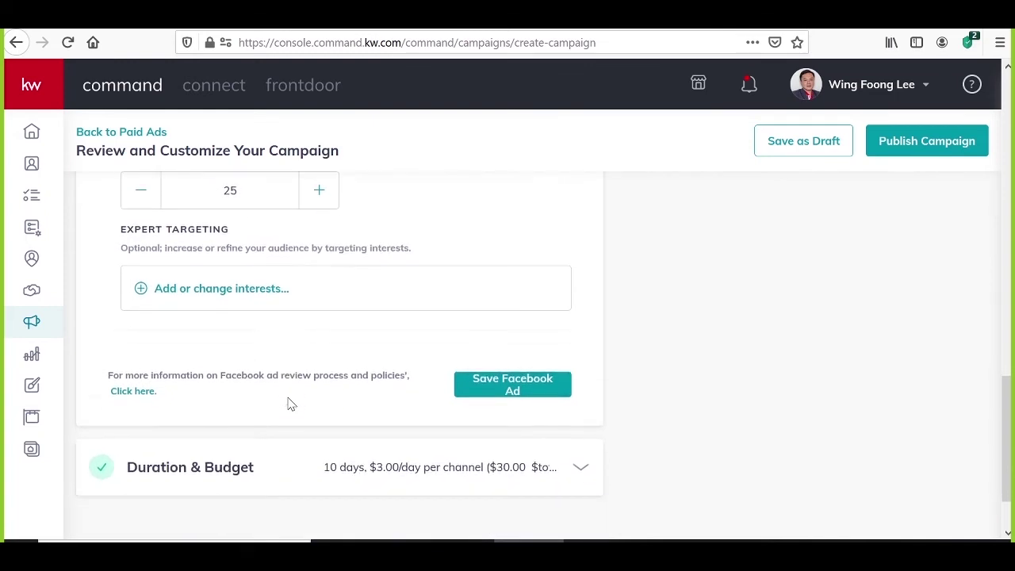
pyautogui.scroll(2, 410, 388)
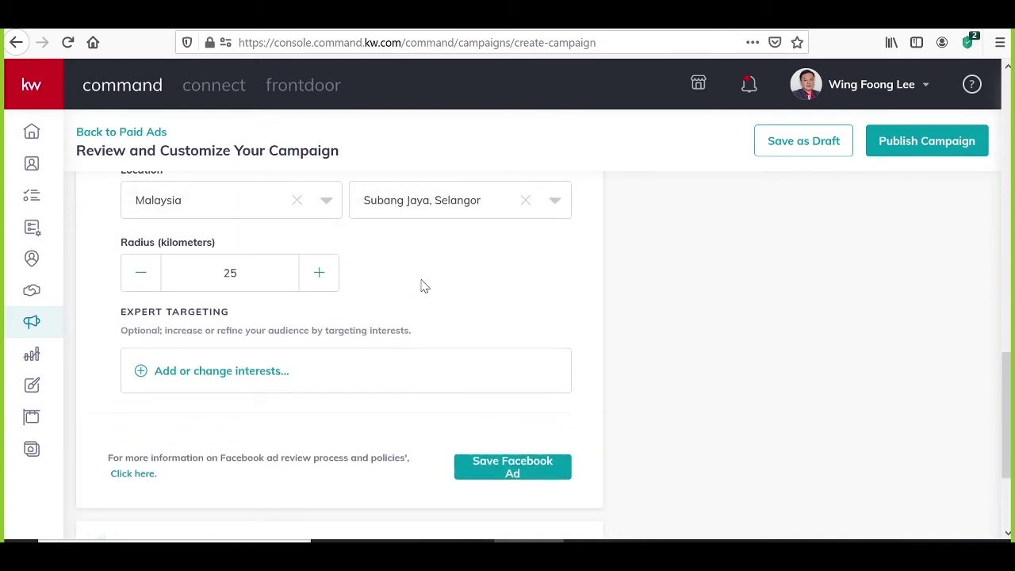
pyautogui.scroll(2, 444, 294)
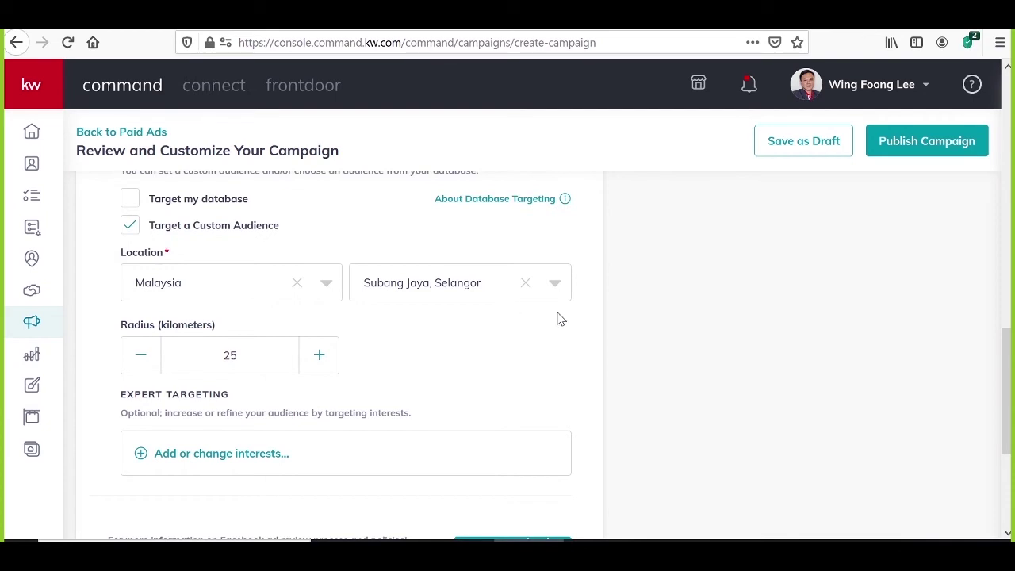
pyautogui.scroll(-4, 560, 318)
pyautogui.click(488, 387)
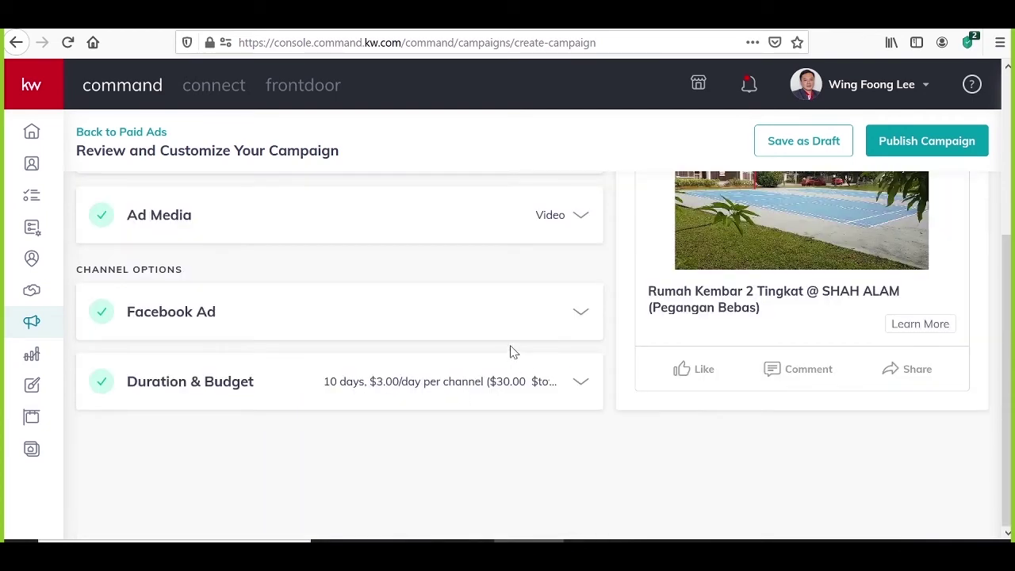
# Open the Duration & Budget settings and examine the start and end date calendars.
pyautogui.click(580, 387)
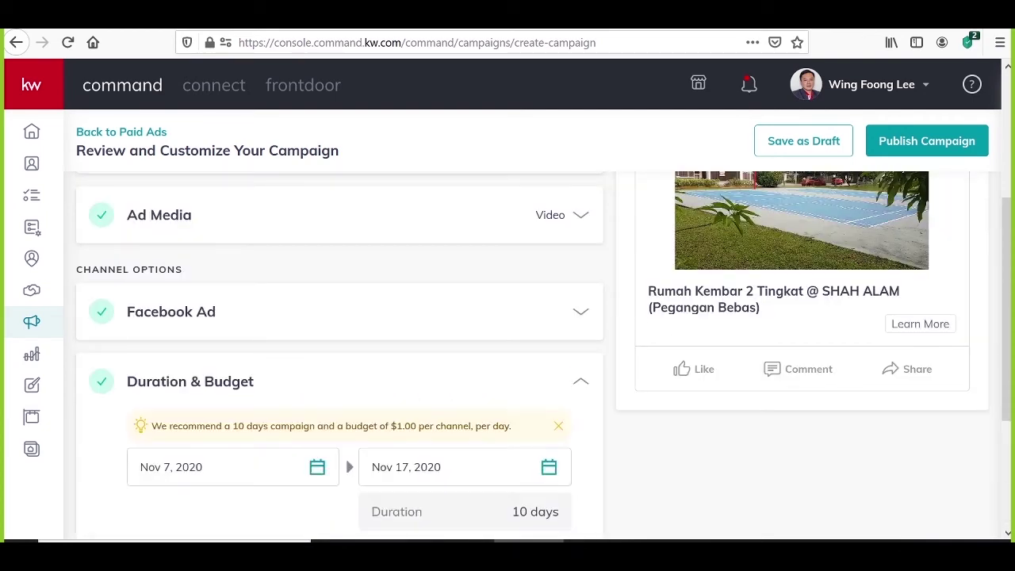
pyautogui.scroll(-6, 428, 388)
pyautogui.scroll(1, 423, 394)
pyautogui.scroll(1, 423, 394)
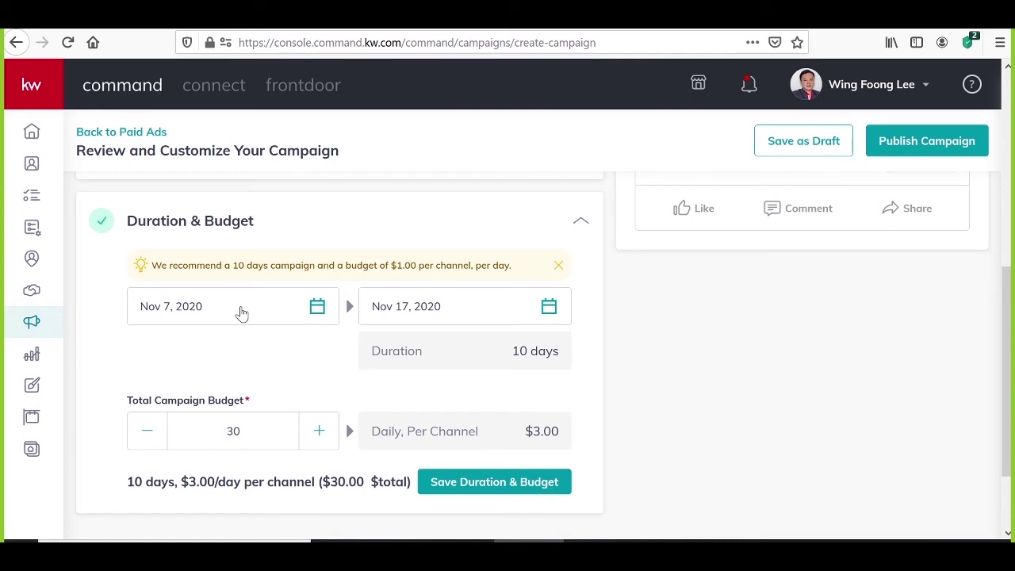
pyautogui.click(172, 309)
pyautogui.click(320, 316)
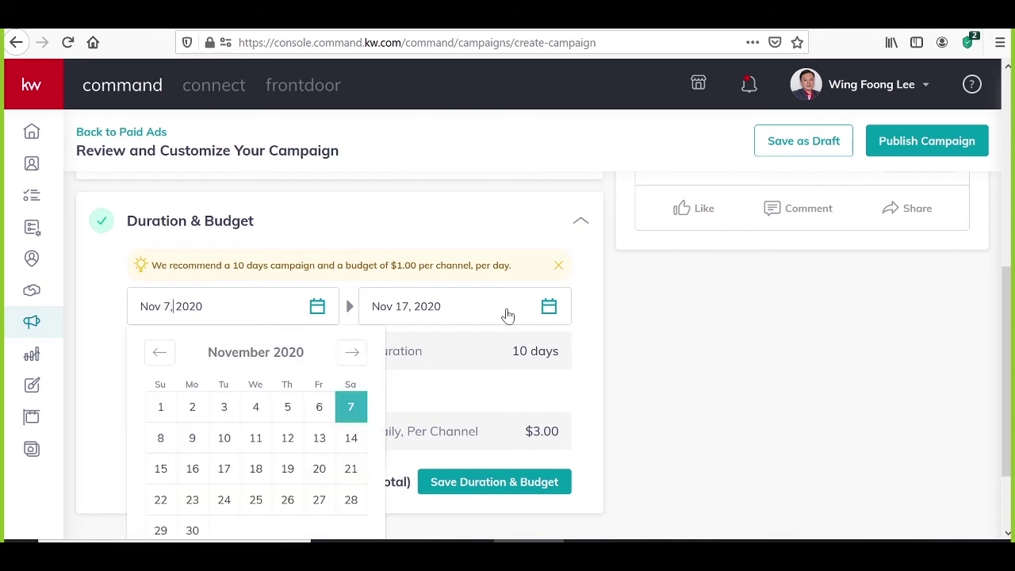
pyautogui.click(550, 310)
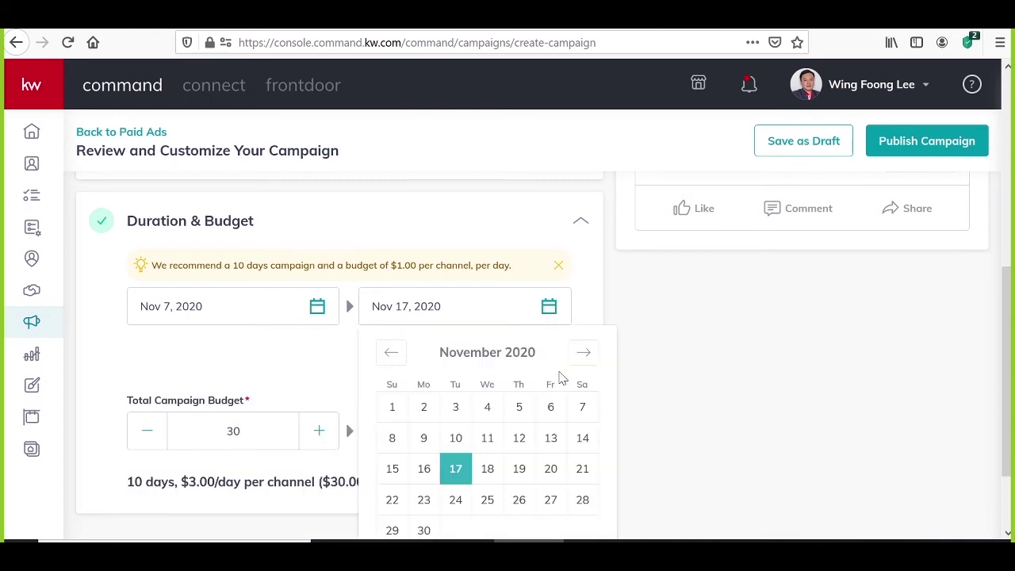
pyautogui.click(650, 364)
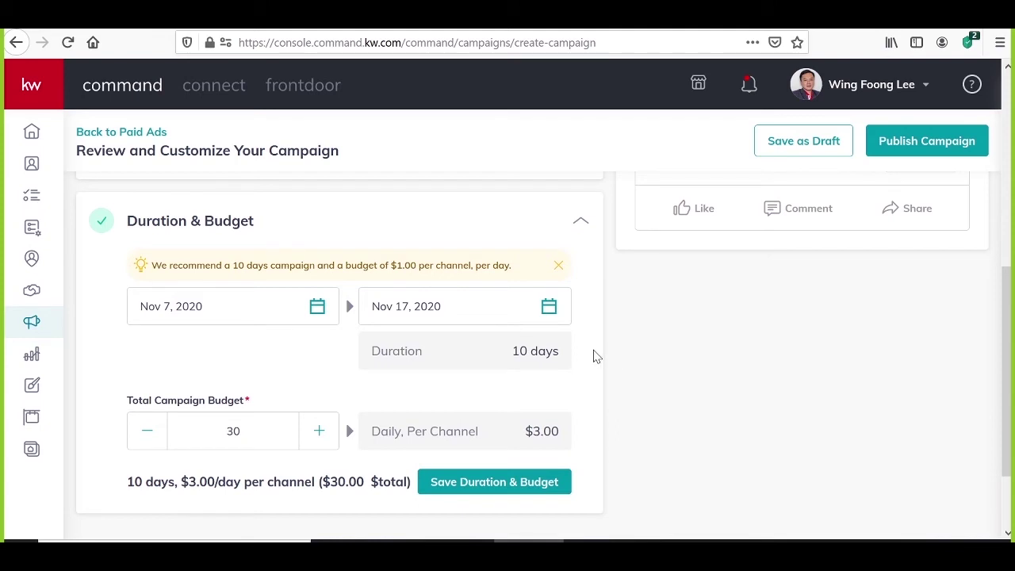
# Try Nov 10, 2020 as the campaign's end date and settle on Nov 14, 2020.
pyautogui.click(547, 310)
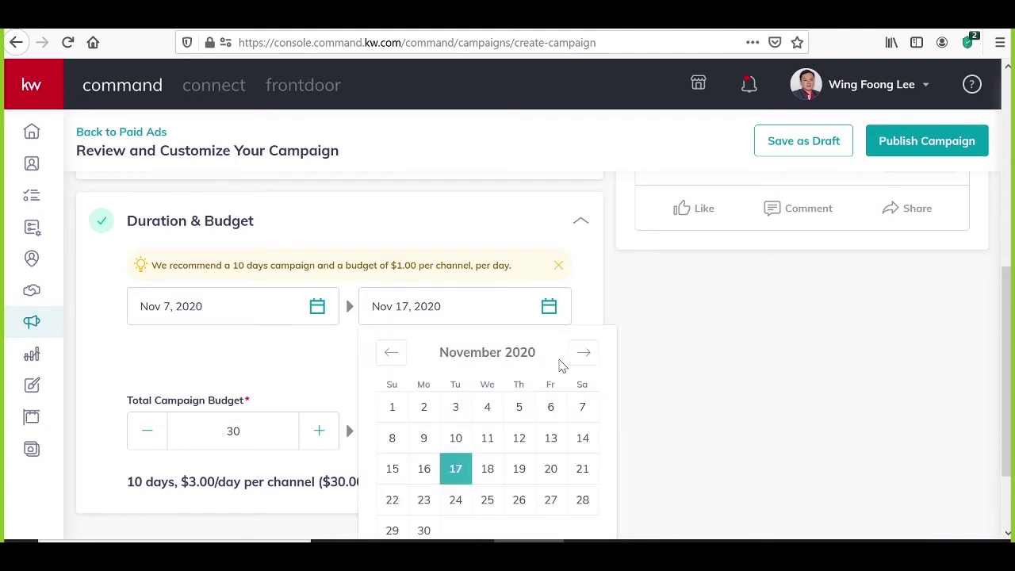
pyautogui.click(455, 438)
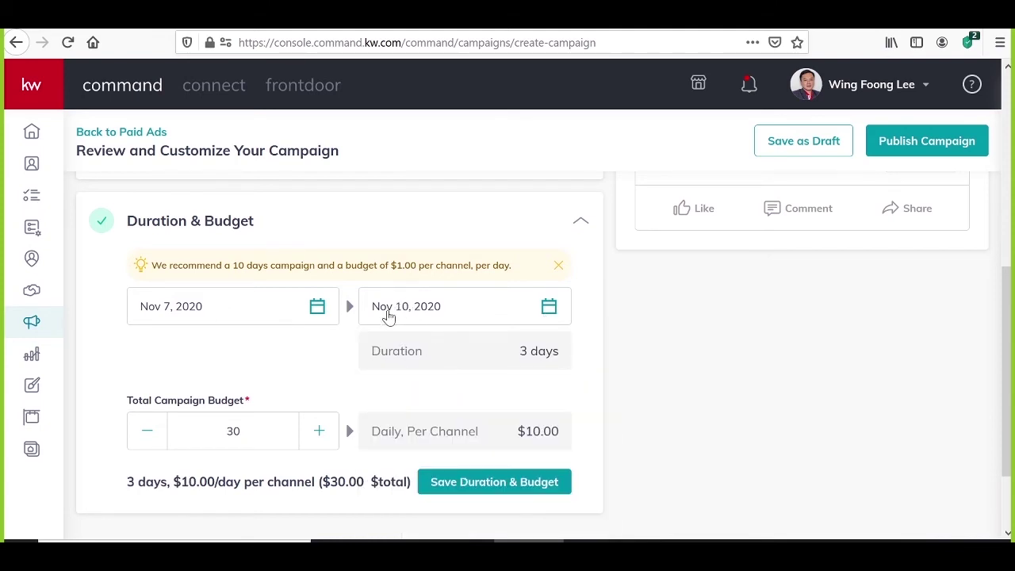
pyautogui.click(548, 308)
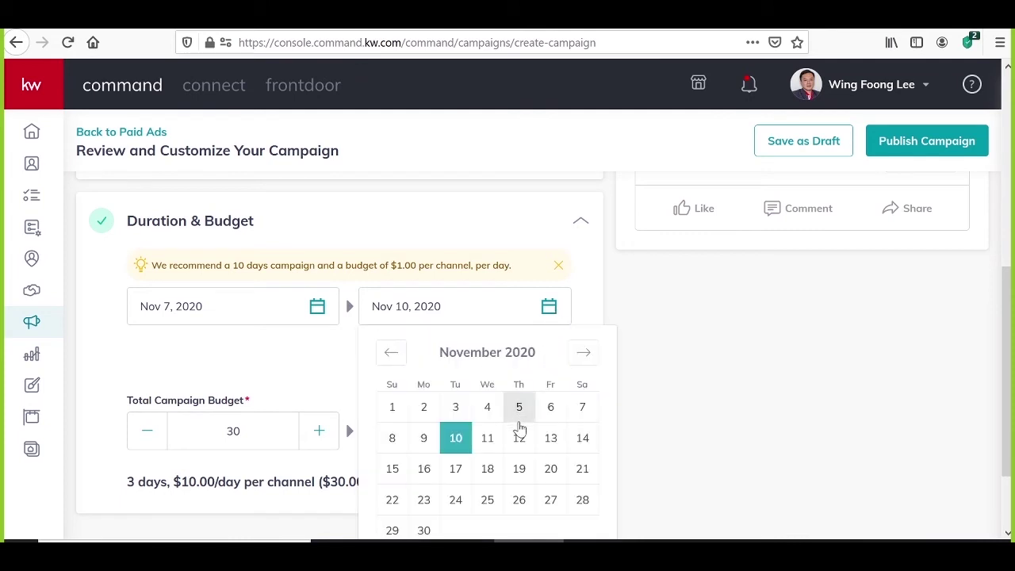
pyautogui.click(582, 438)
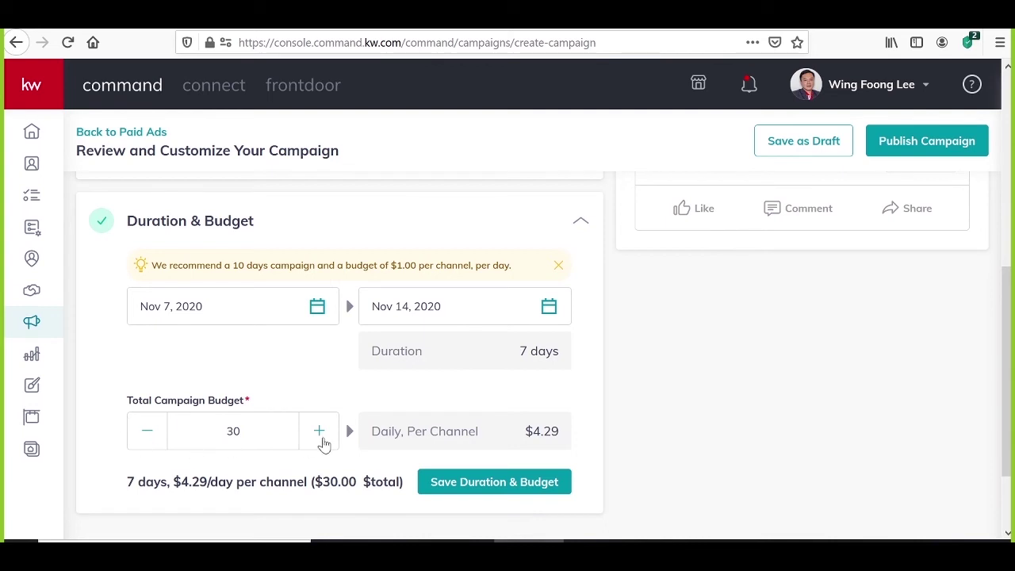
# Set the Total Campaign Budget to 40.
pyautogui.click(146, 436)
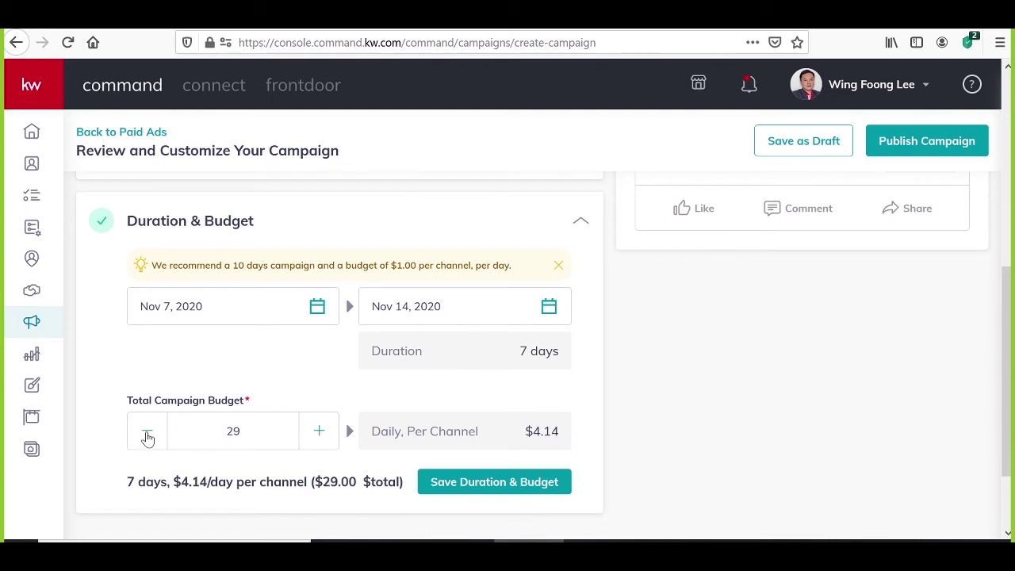
pyautogui.click(317, 436)
pyautogui.hotkey('ctrl', 'a')
pyautogui.write('4')
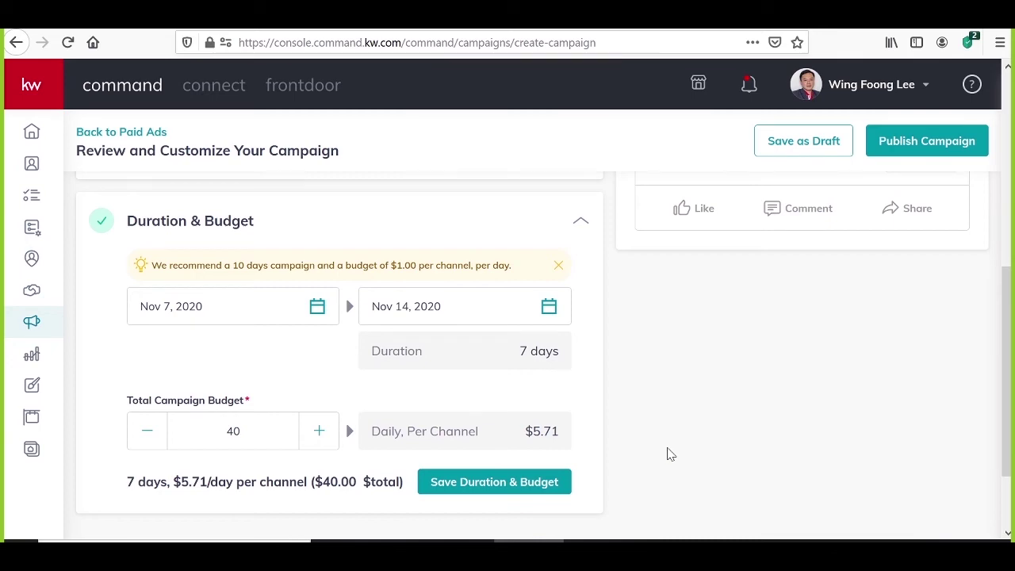
# Review the campaign's duration, budget and detail sections along with the Facebook ad preview.
pyautogui.scroll(-2, 667, 454)
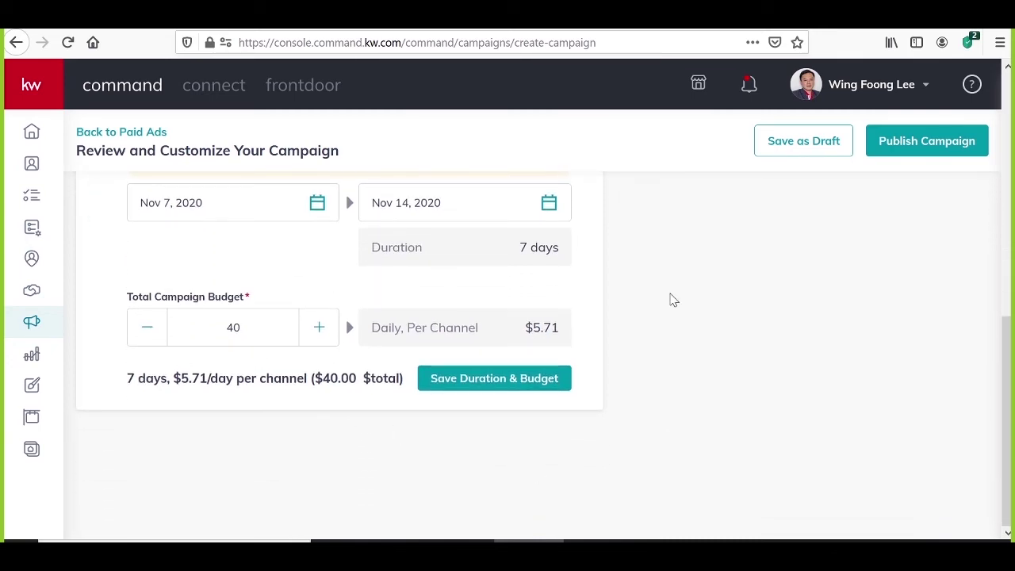
pyautogui.scroll(5, 671, 298)
pyautogui.scroll(5, 653, 306)
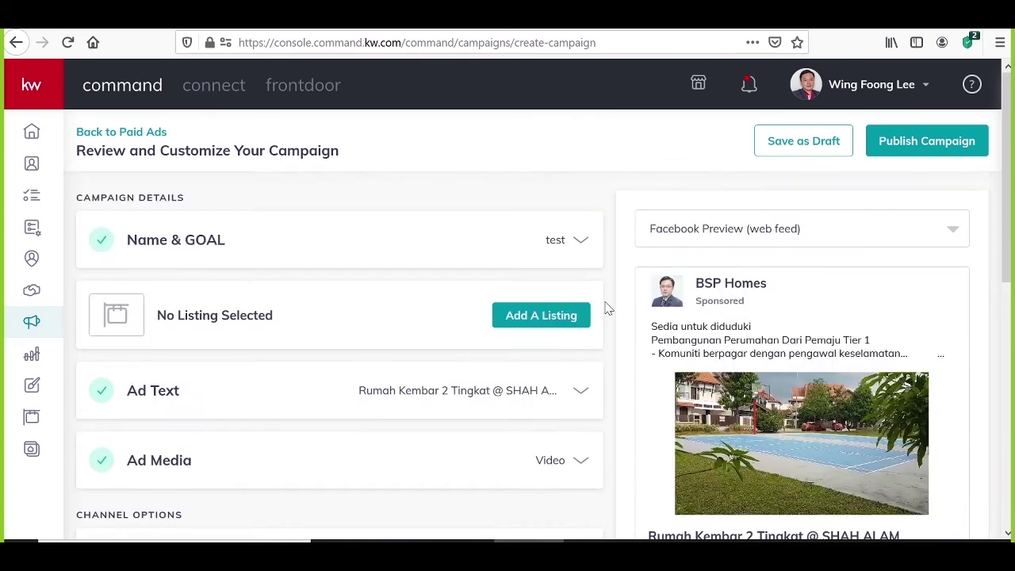
pyautogui.click(948, 155)
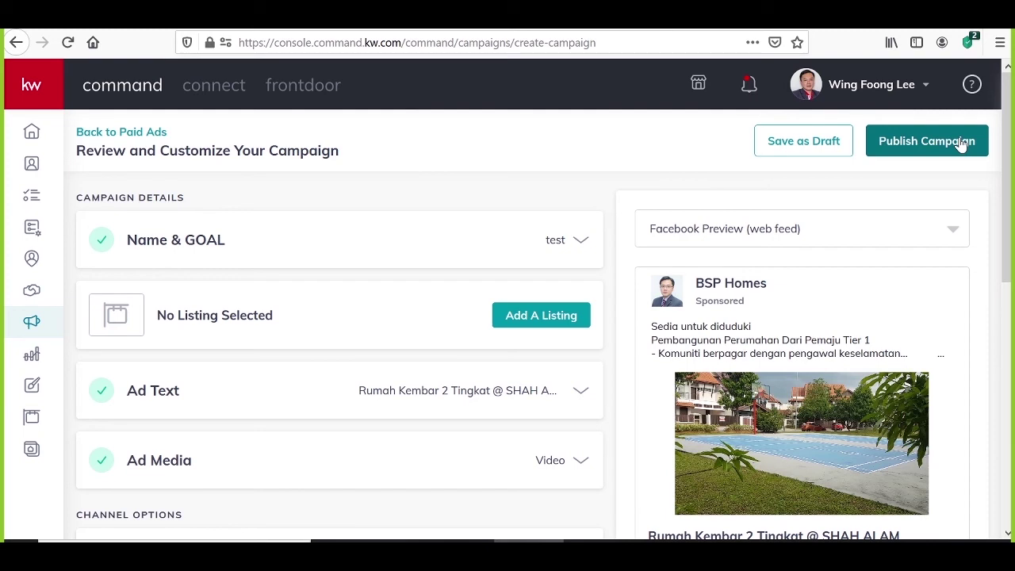
# Open the Paid Ads campaign list and examine the actions offered for the active campaign.
pyautogui.click(32, 324)
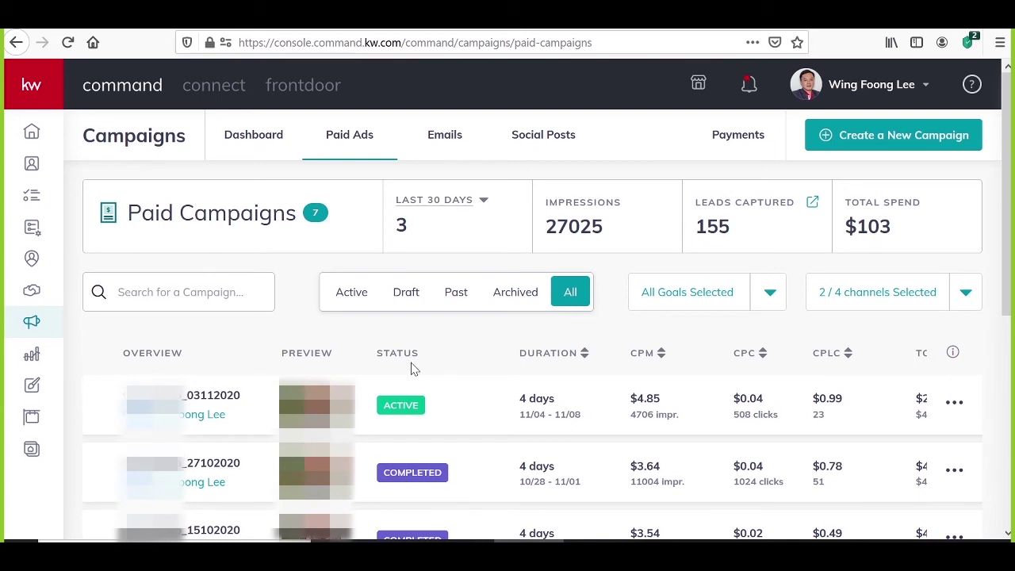
pyautogui.scroll(-2, 412, 369)
pyautogui.click(954, 320)
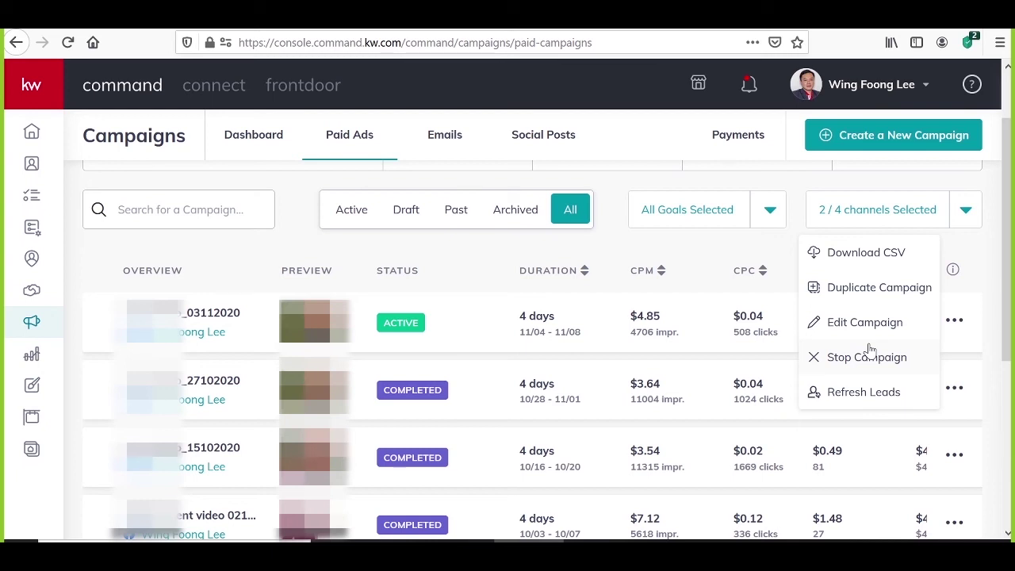
pyautogui.click(689, 271)
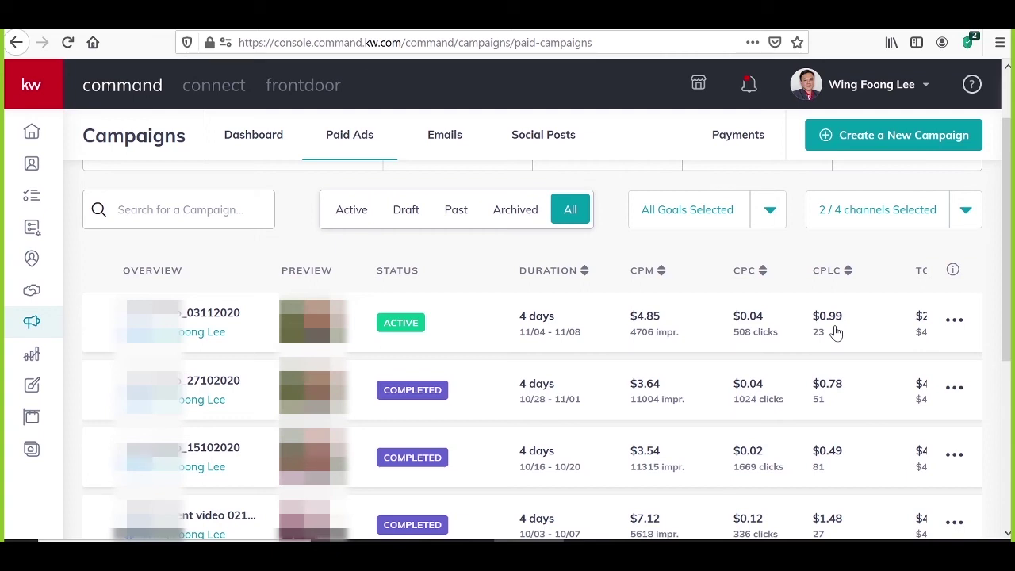
# Open the notifications to view recent lead form captures.
pyautogui.click(749, 88)
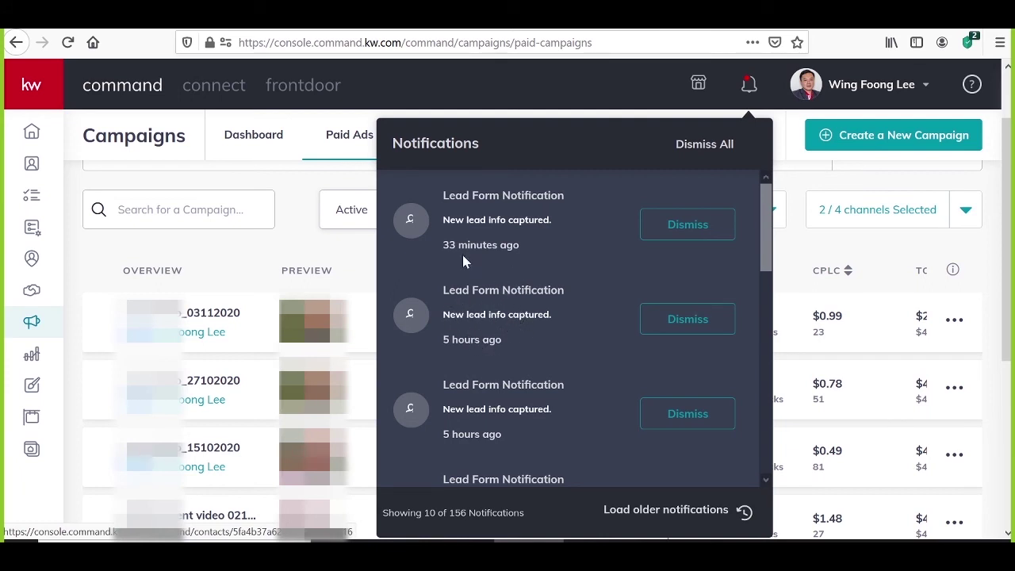
# Open a captured lead's contact record from the notifications and review its contact information, lead source and timeline.
pyautogui.click(498, 316)
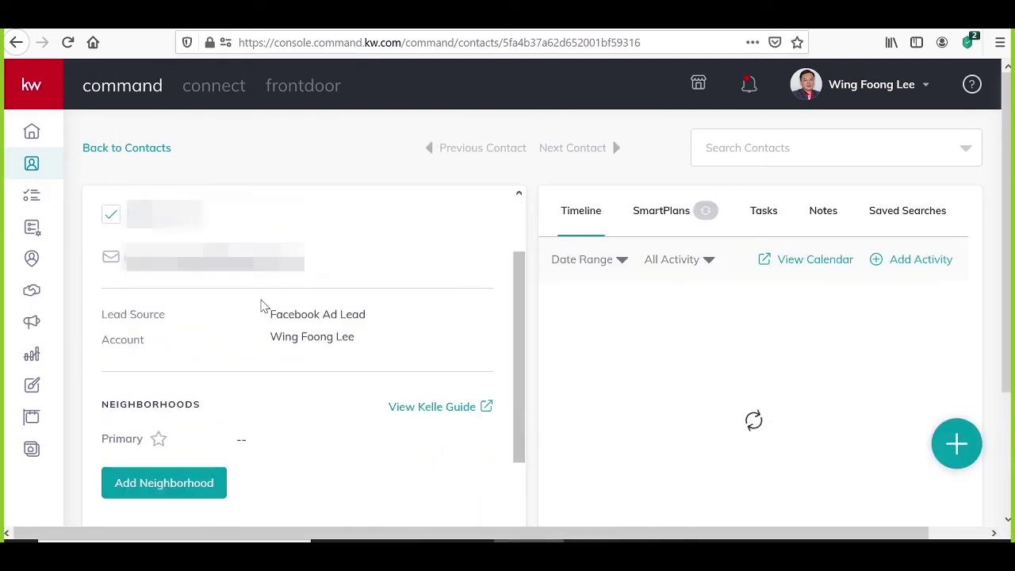
pyautogui.scroll(-4, 264, 321)
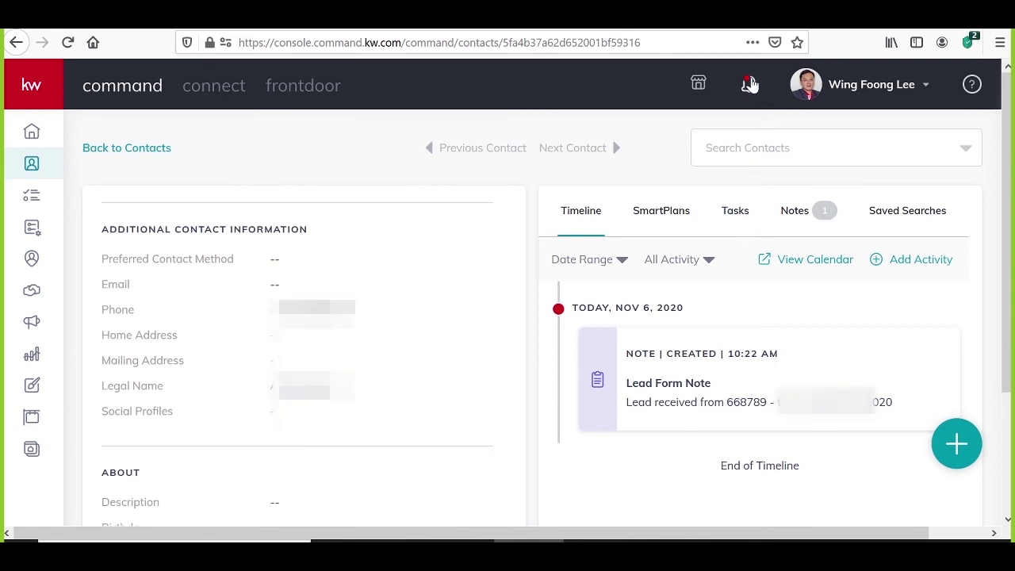
pyautogui.click(750, 84)
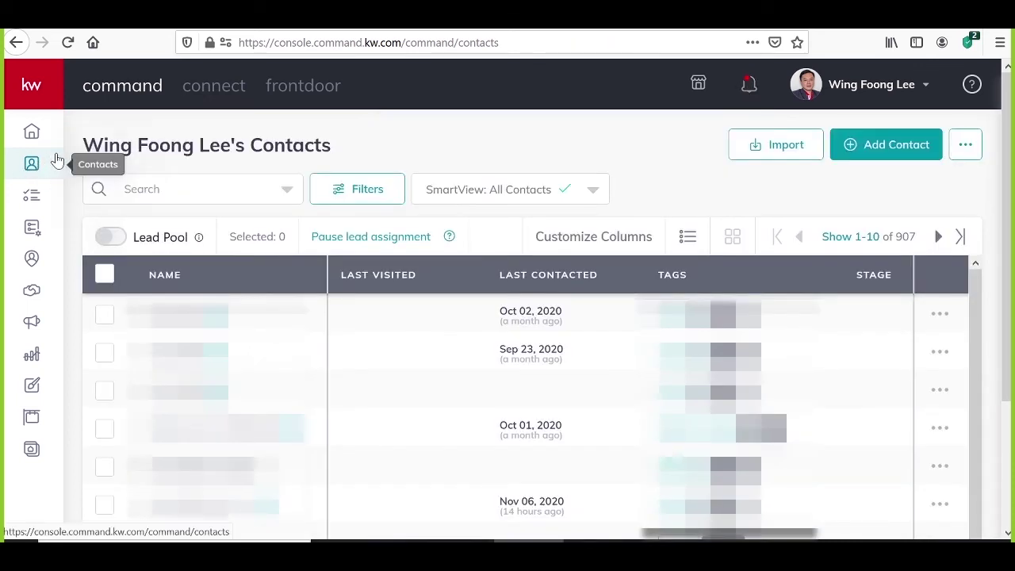
# Filter the contacts list to show Leads Only.
pyautogui.click(365, 192)
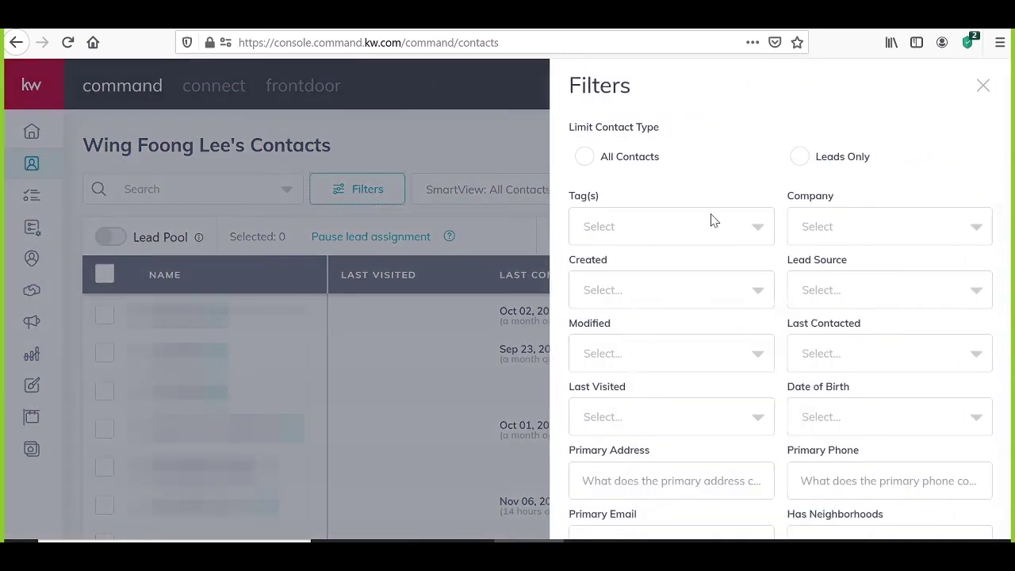
pyautogui.click(790, 157)
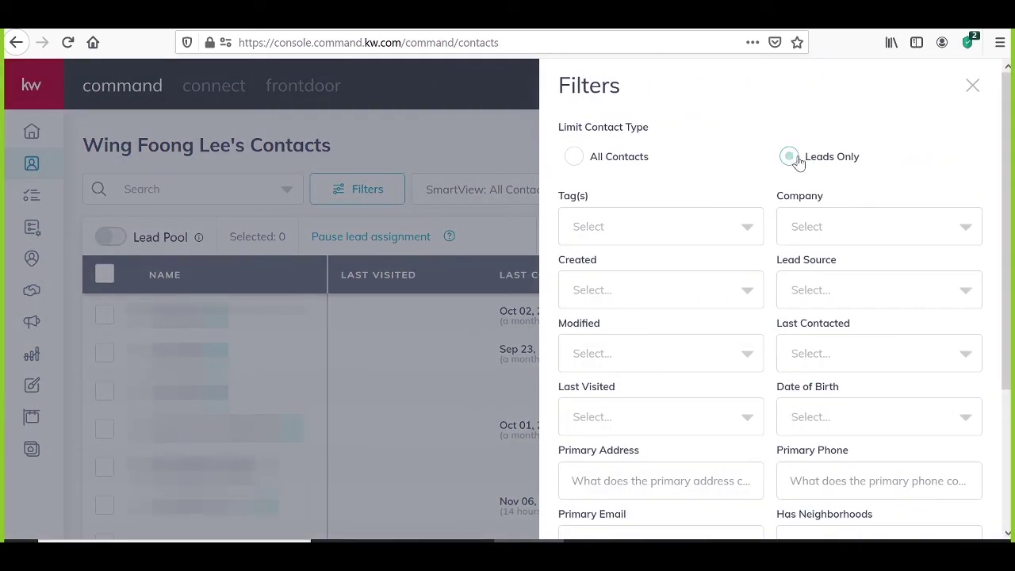
pyautogui.scroll(-3, 972, 381)
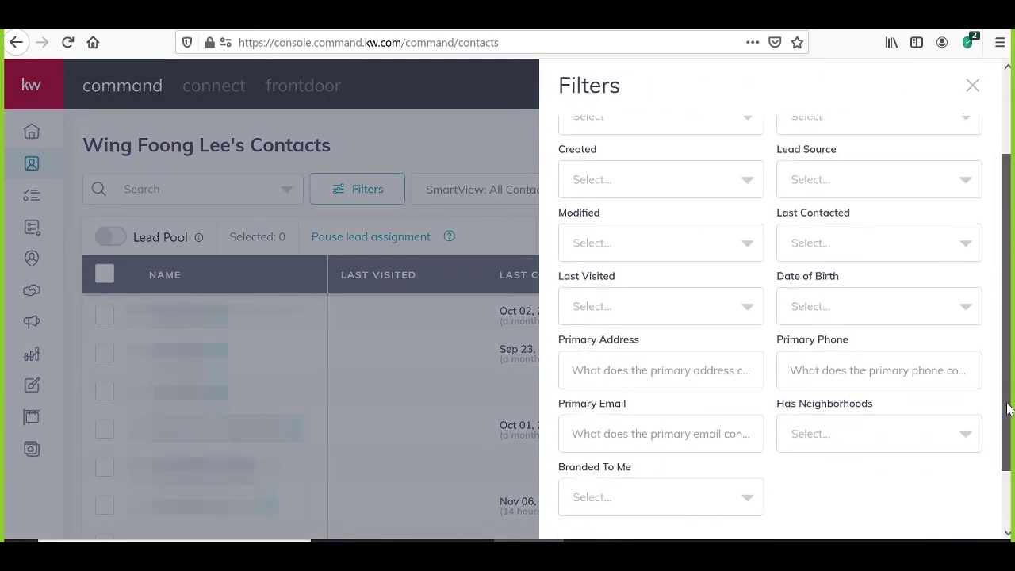
pyautogui.click(945, 528)
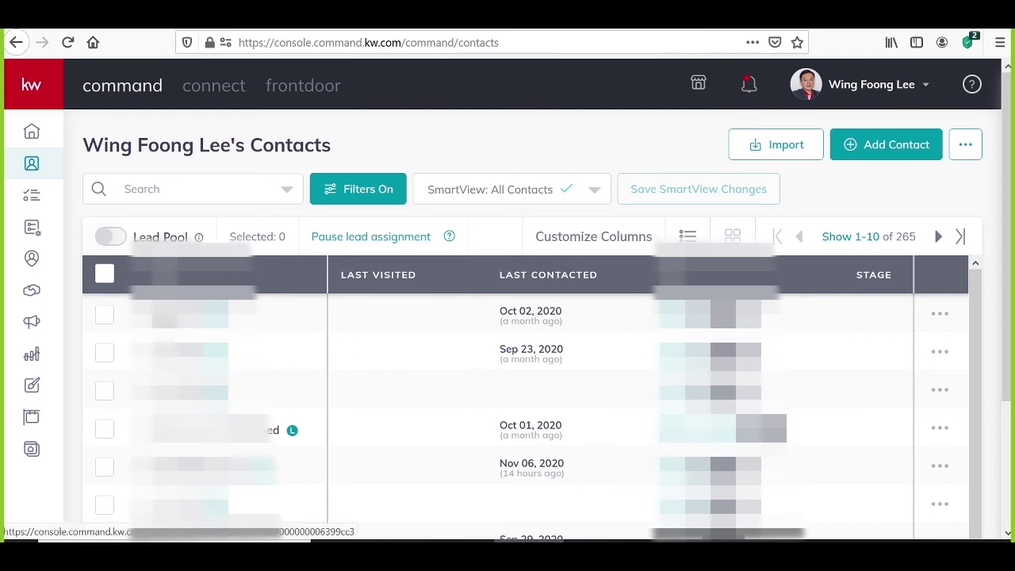
# View the details of a Facebook Ad lead from the filtered contacts, and return to the list.
pyautogui.moveTo(1003, 384); pyautogui.dragTo(1004, 422)
pyautogui.click(190, 303)
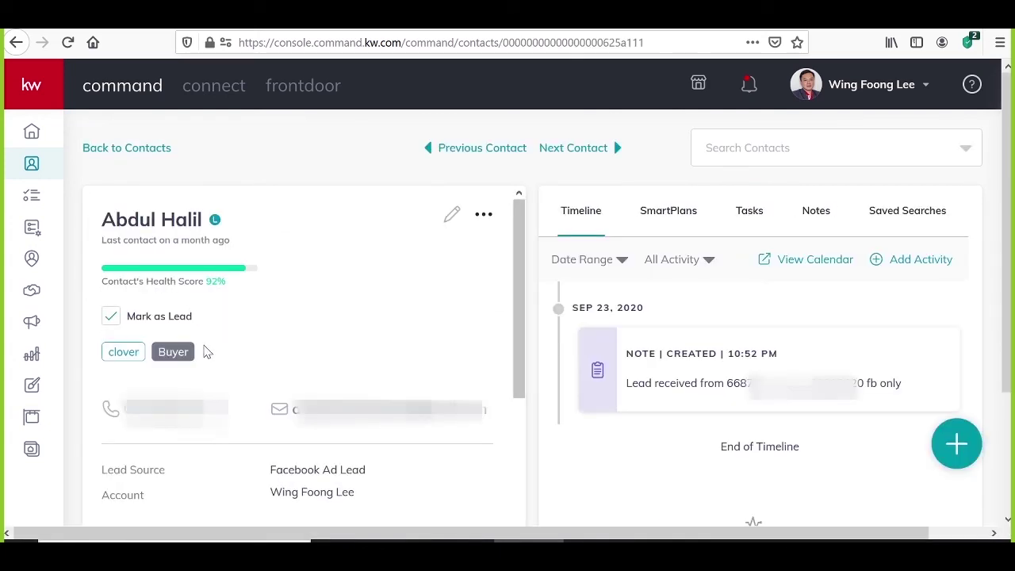
pyautogui.click(12, 43)
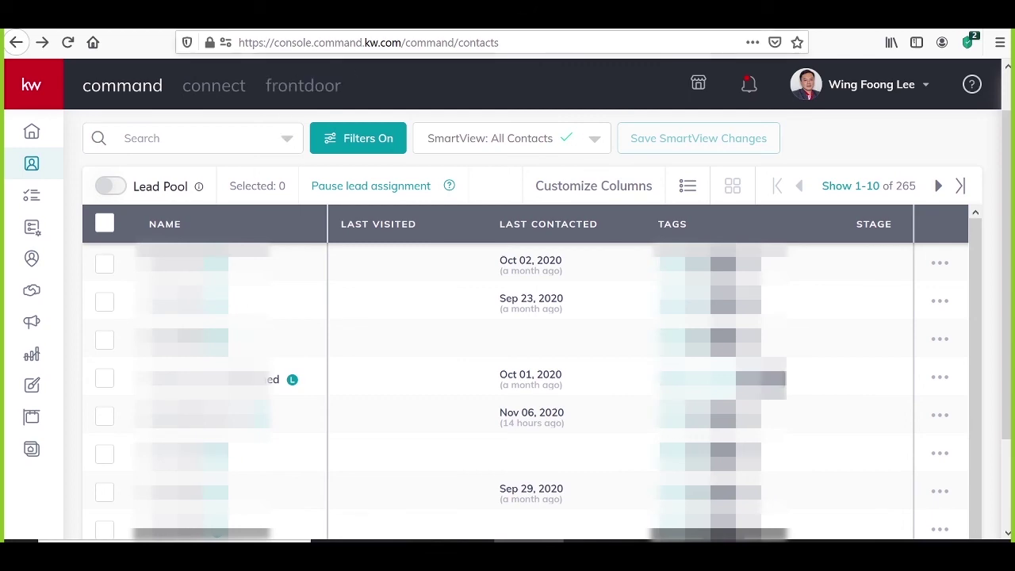
# Open the mail.reapfield.com inbox in a new browser tab and check the New lead Received emails.
pyautogui.hotkey('ctrl', 't')
pyautogui.press('Down')
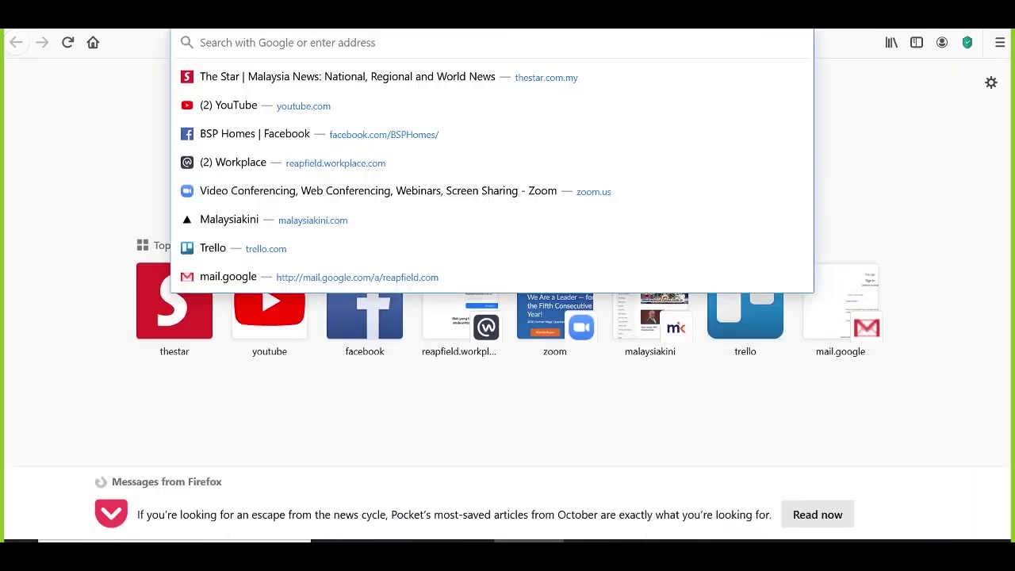
pyautogui.write('mail.reapfield.com/')
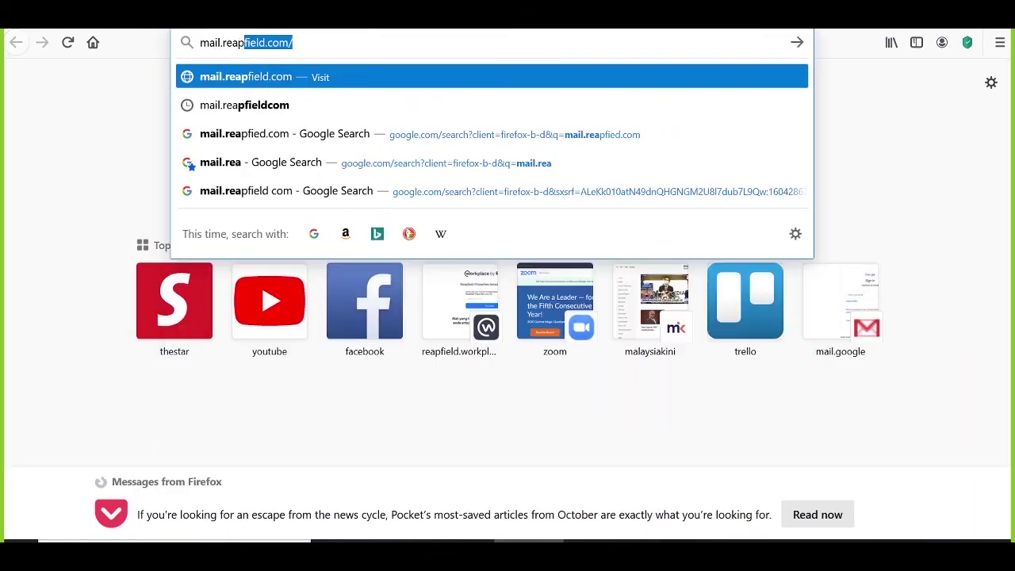
pyautogui.press('Return')
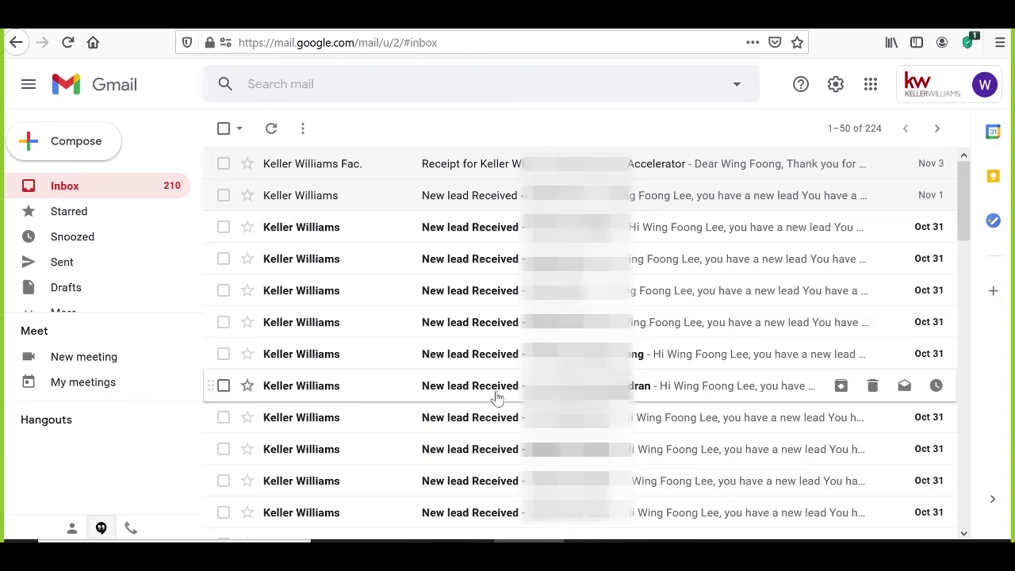
pyautogui.click(456, 203)
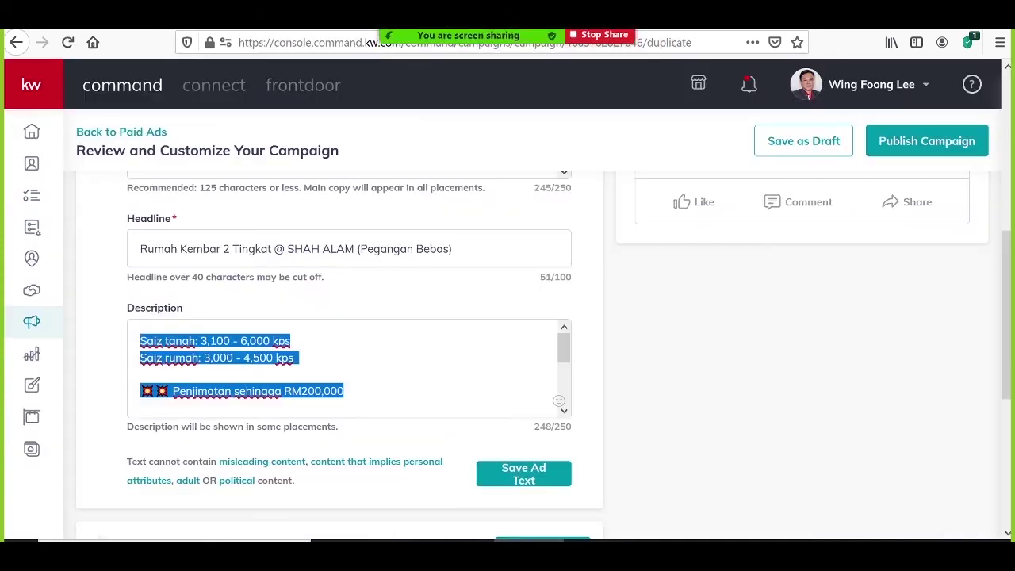
# Switch to the BSP Homes Facebook page and open its Lead Ads Forms Library through Publishing Tools.
pyautogui.click(738, 391)
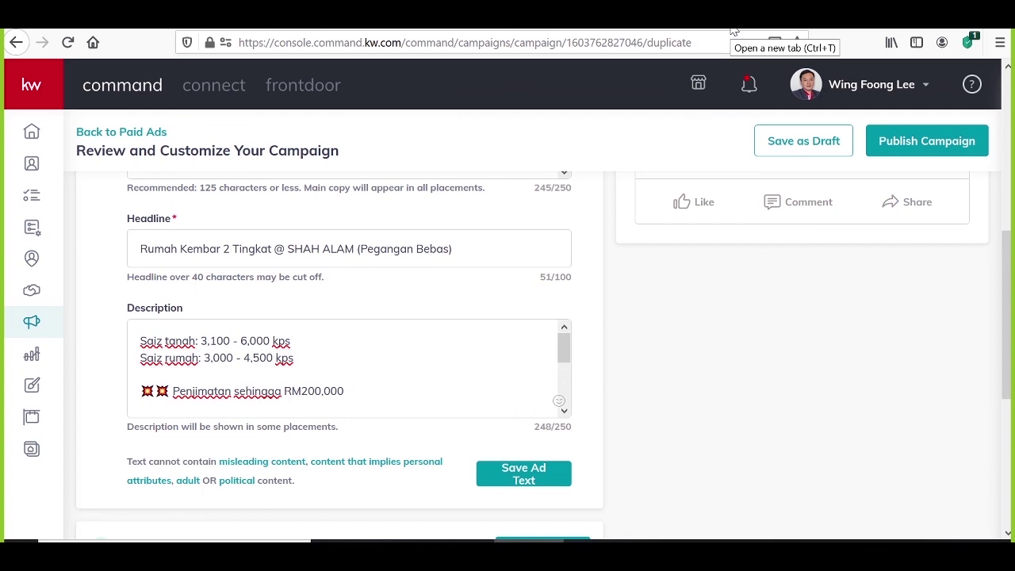
pyautogui.click(733, 29)
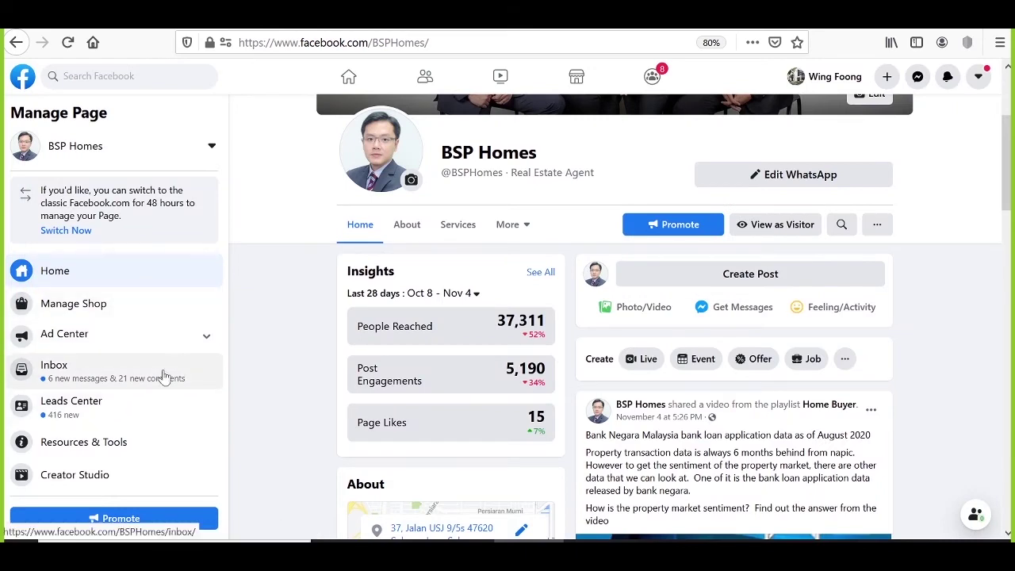
pyautogui.scroll(-3, 154, 385)
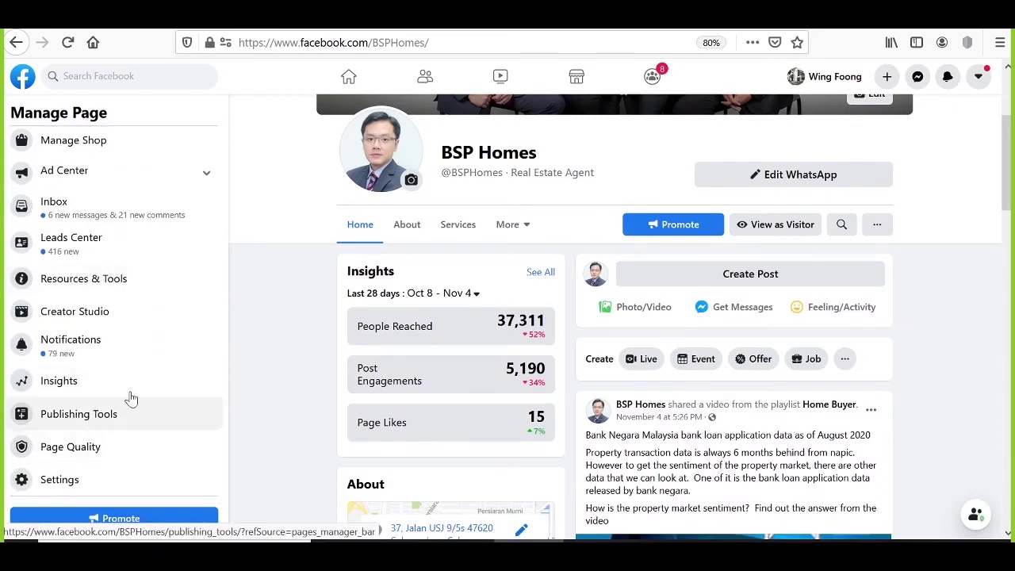
pyautogui.click(91, 420)
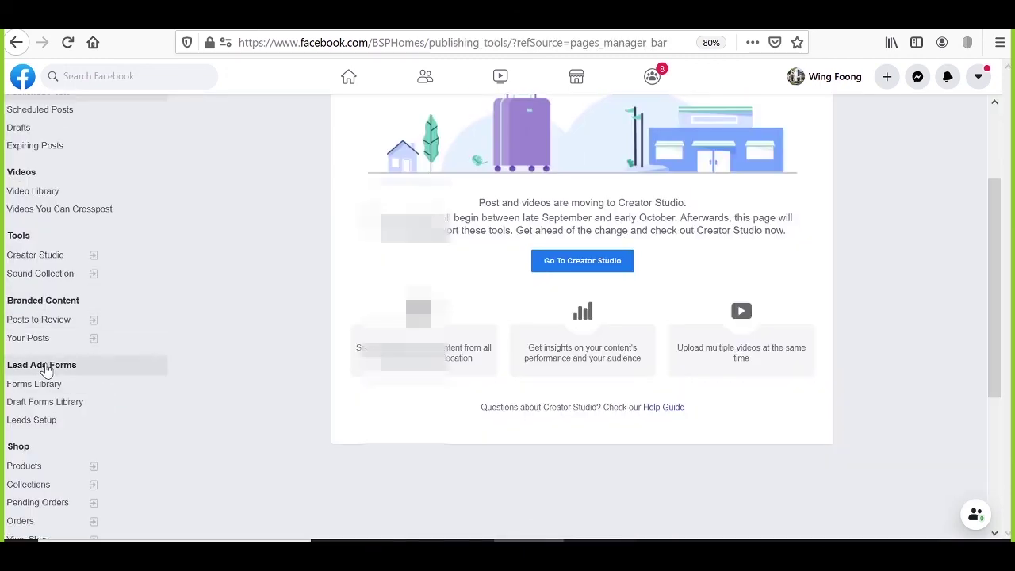
pyautogui.click(45, 368)
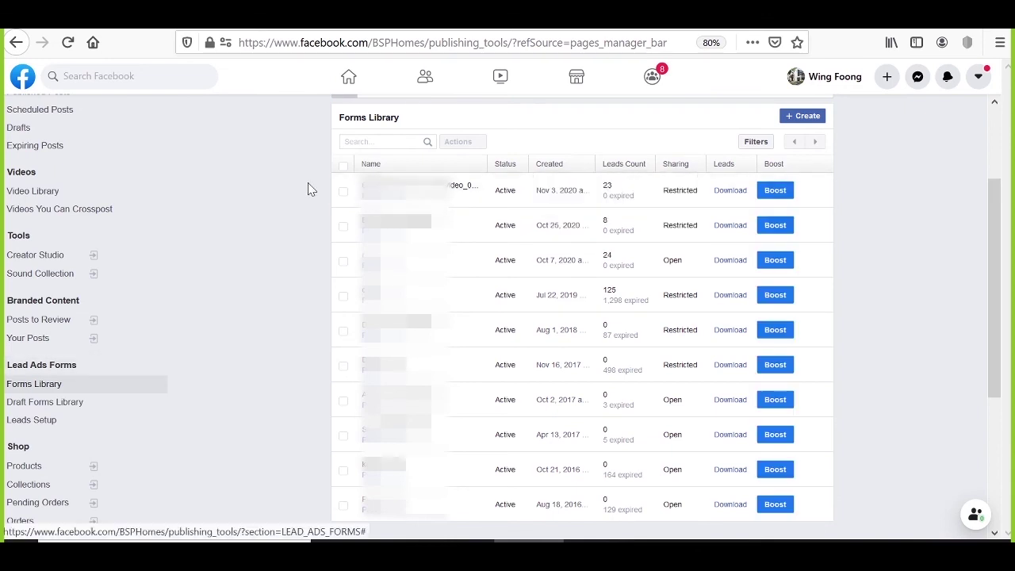
# Download the leads of the form created on Nov 3, 2020, and go back to the filtered Command contacts list.
pyautogui.moveTo(451, 182)
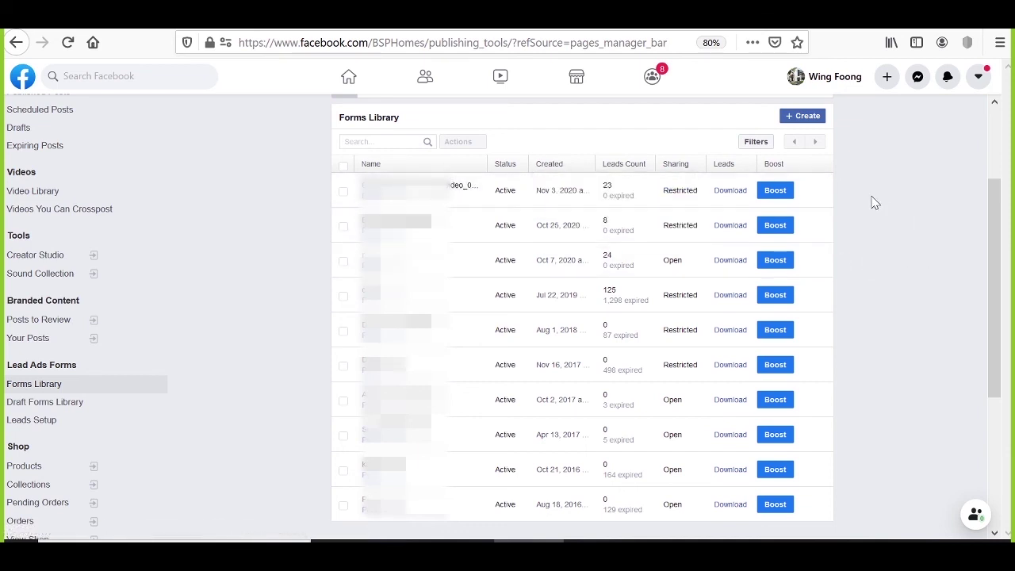
pyautogui.click(730, 191)
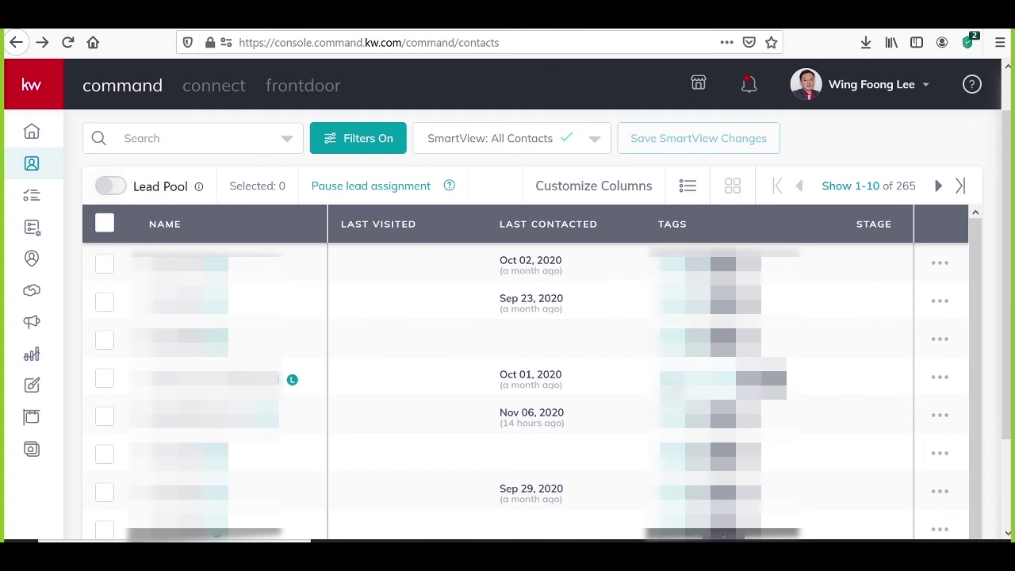
pyautogui.scroll(-1, 532, 381)
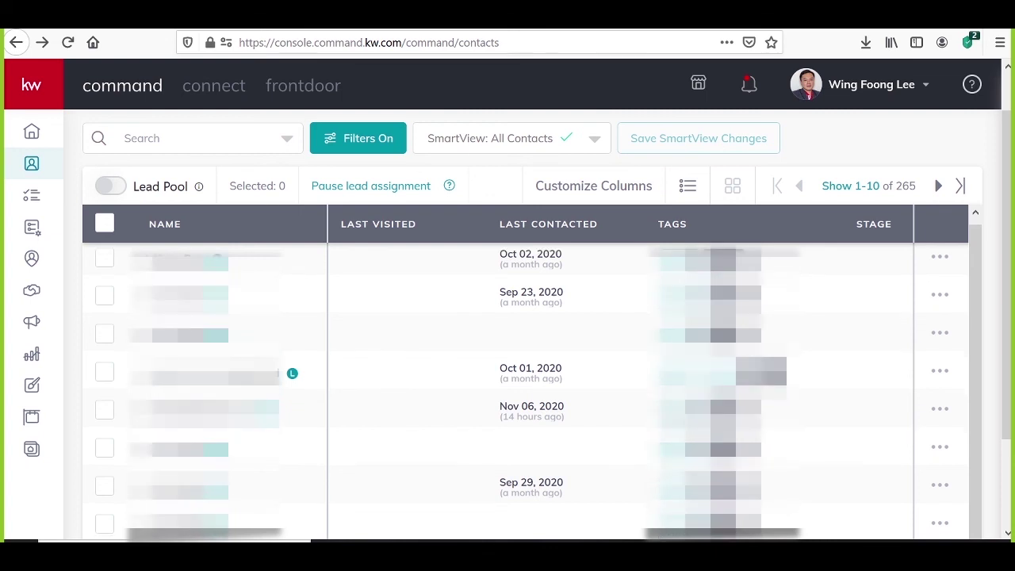